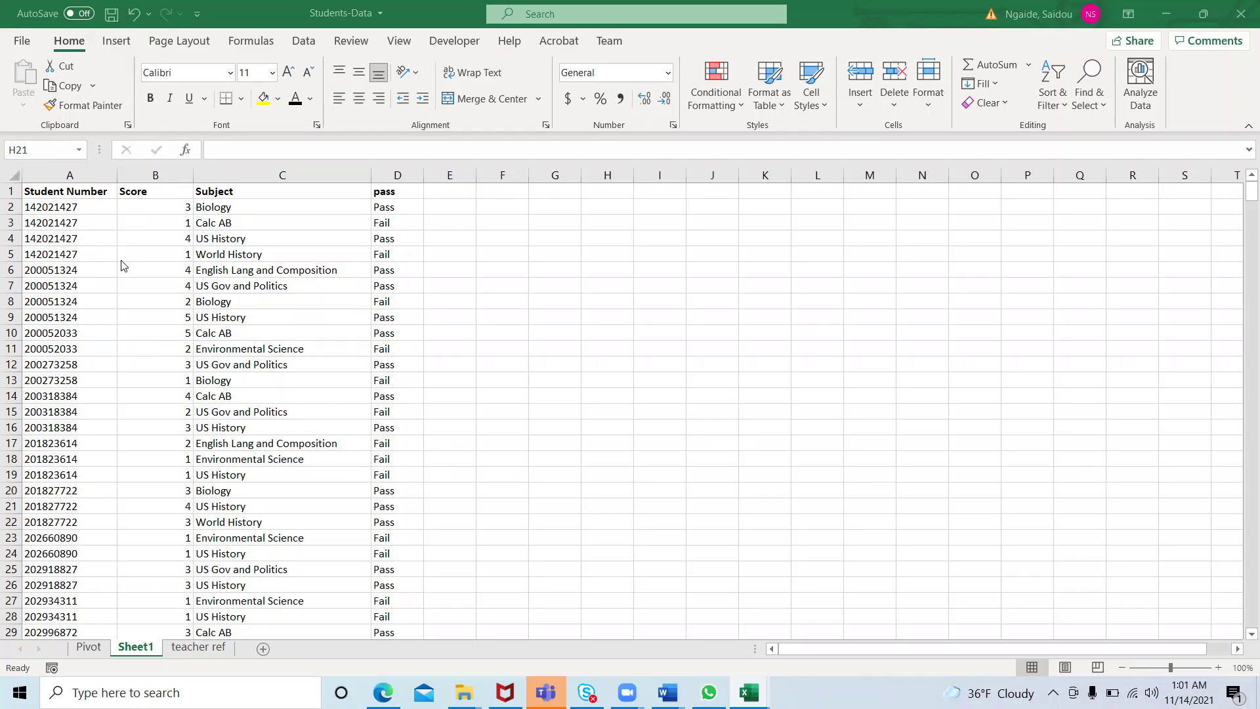
Change the header in cell D1 of Sheet1 to "pass/Fail" and check the formula in cell D2
{"action": "left_click", "coordinate": [91, 651]}
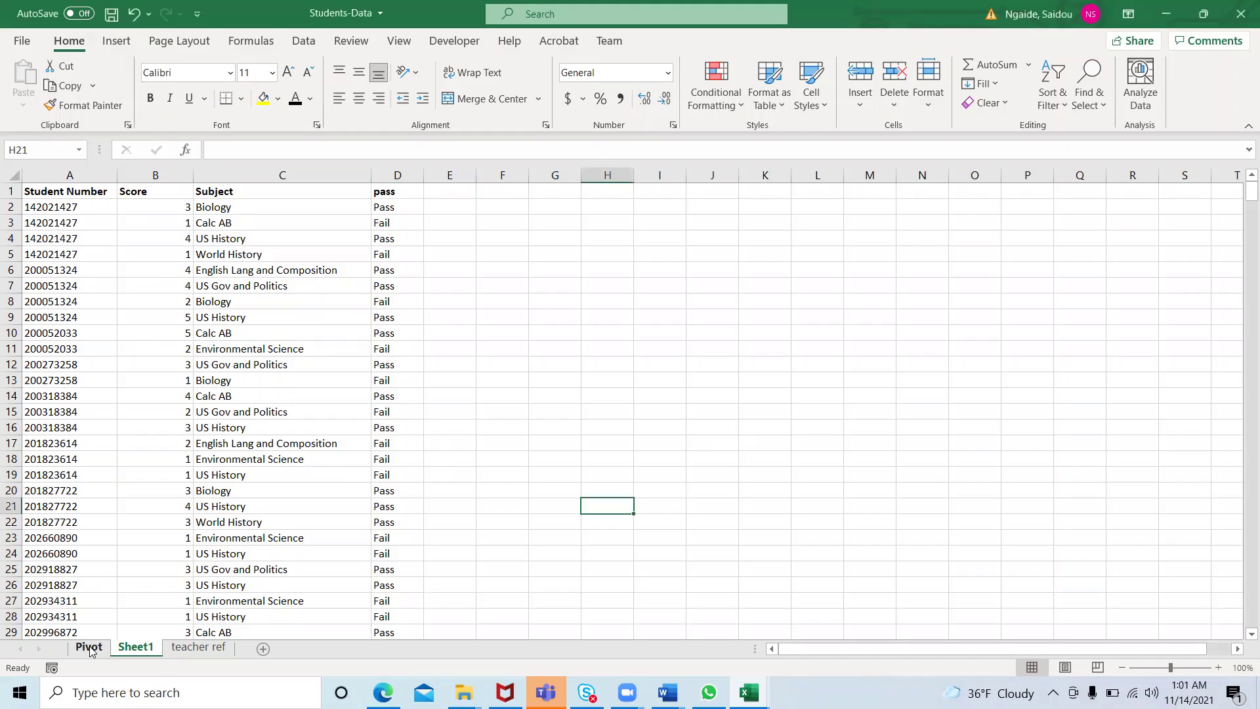
{"action": "left_click", "coordinate": [89, 648]}
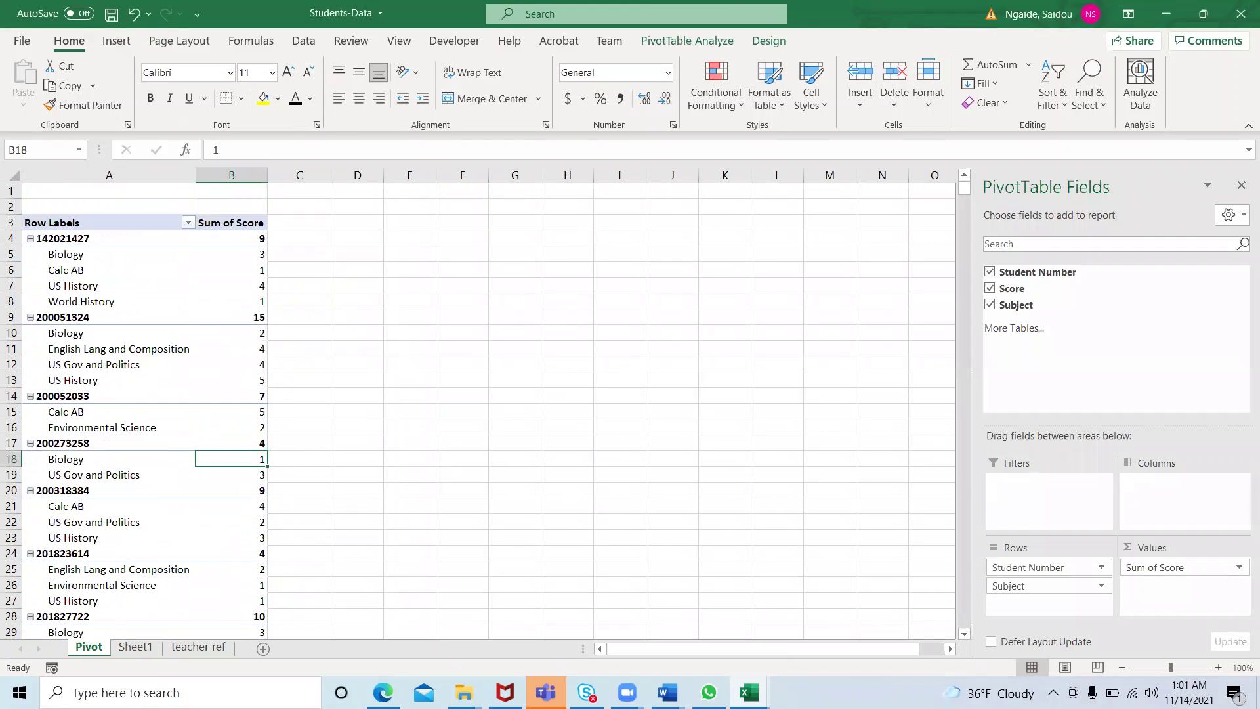
{"action": "left_click", "coordinate": [134, 648]}
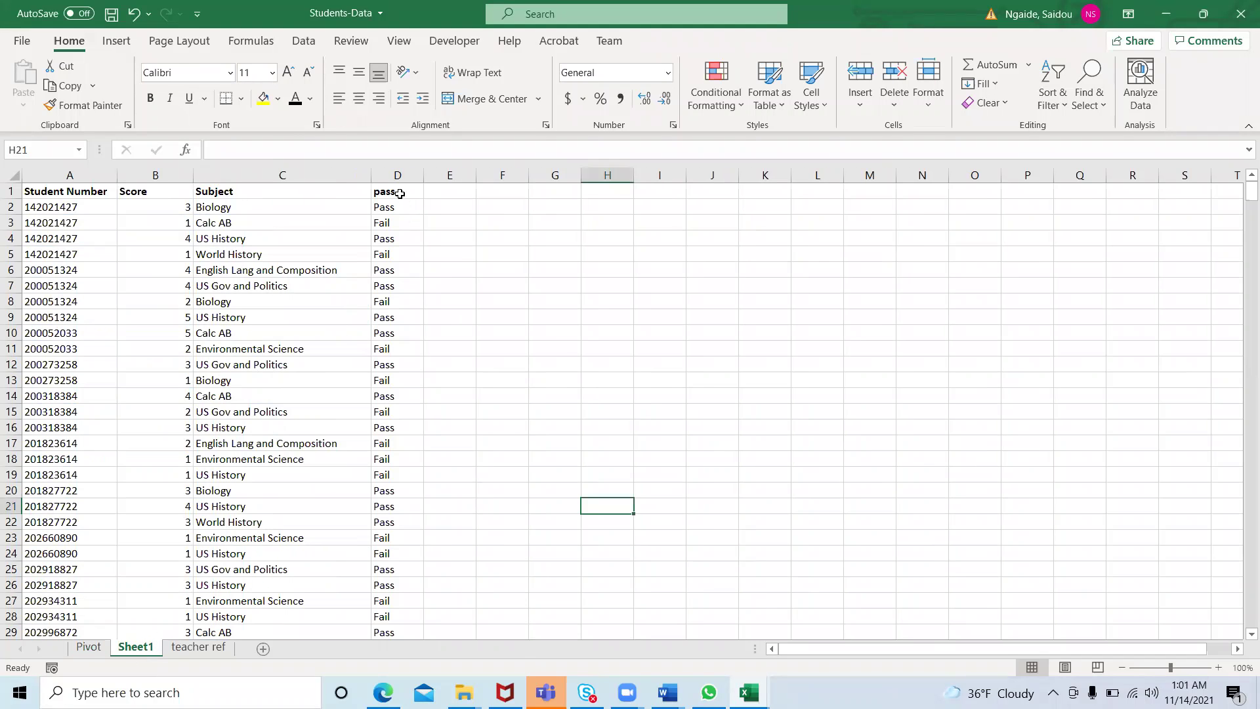
{"action": "left_click", "coordinate": [399, 194]}
{"action": "double_click", "coordinate": [403, 194]}
{"action": "type", "text": "/Fail"}
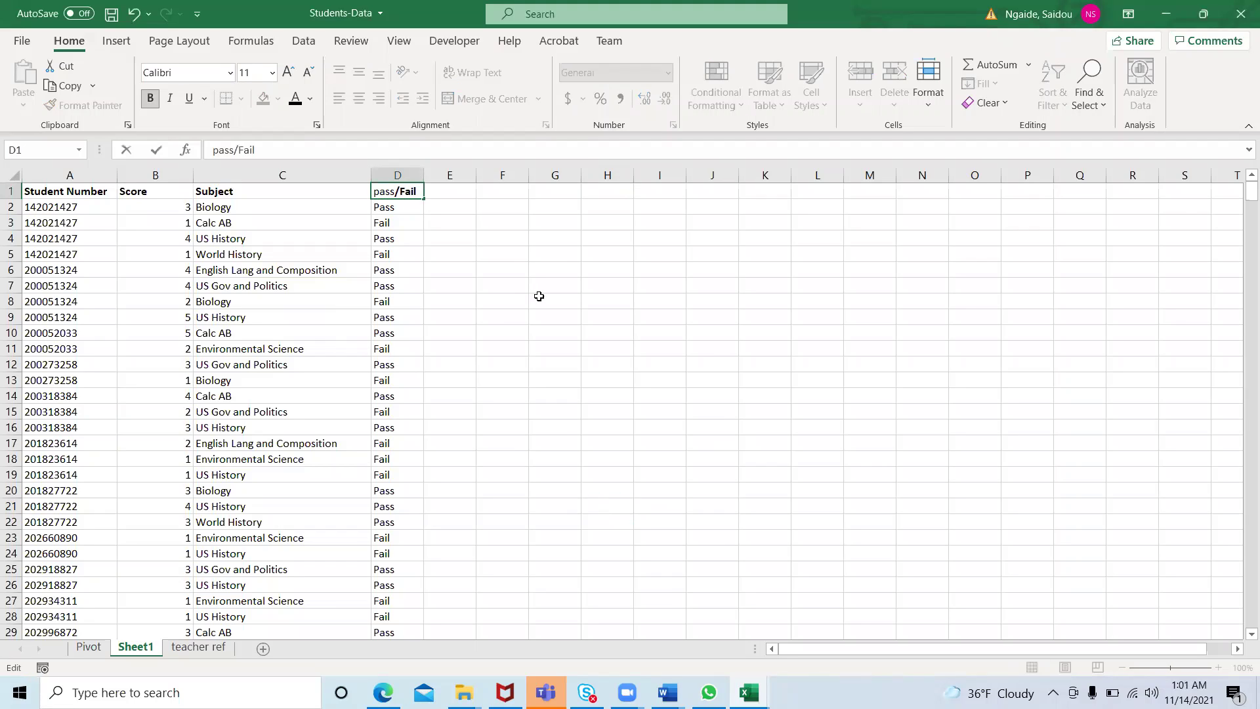
{"action": "left_click", "coordinate": [468, 238]}
{"action": "left_click", "coordinate": [407, 209]}
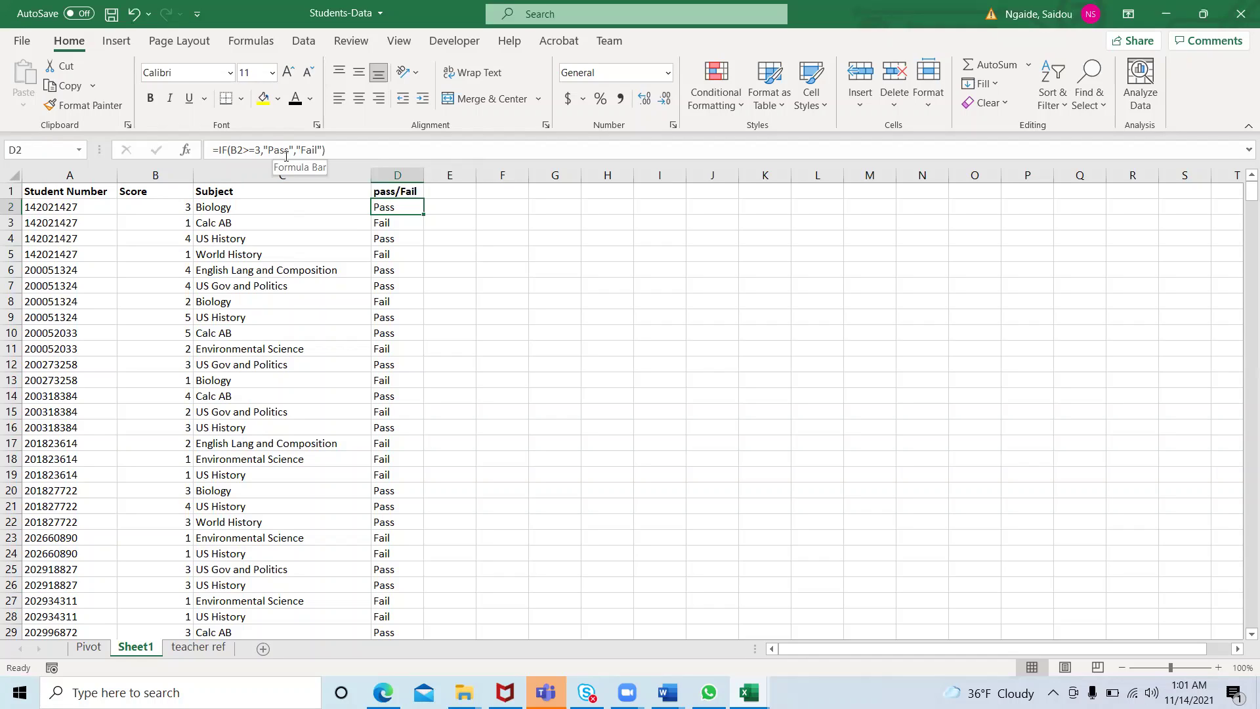
{"action": "left_click", "coordinate": [569, 359]}
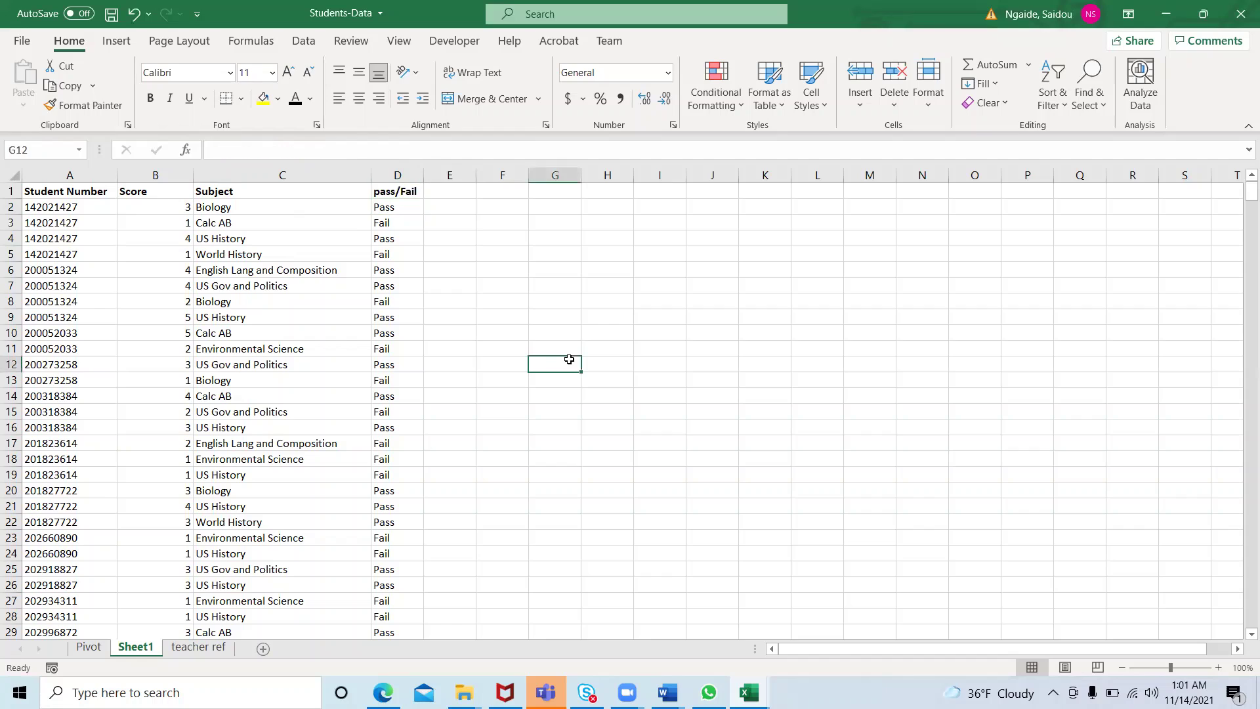
Refresh the existing pivot table on the Pivot sheet
{"action": "left_click", "coordinate": [89, 648]}
{"action": "left_click", "coordinate": [175, 412]}
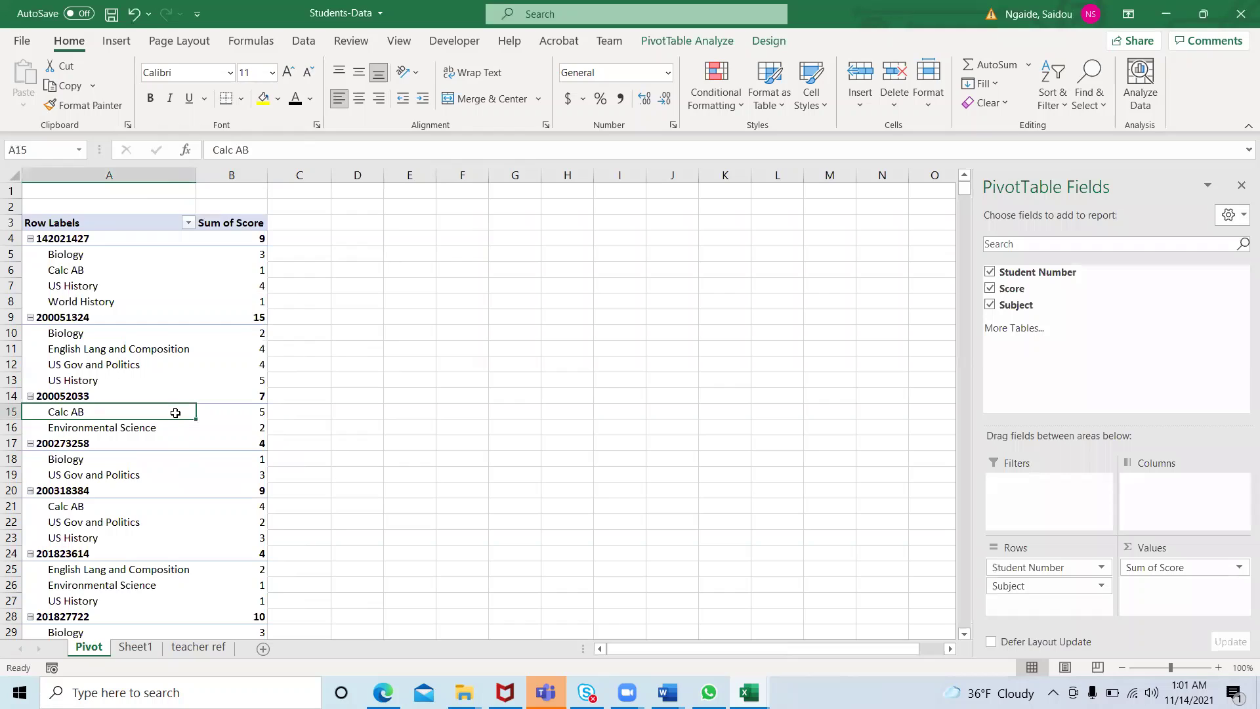
{"action": "right_click", "coordinate": [175, 413]}
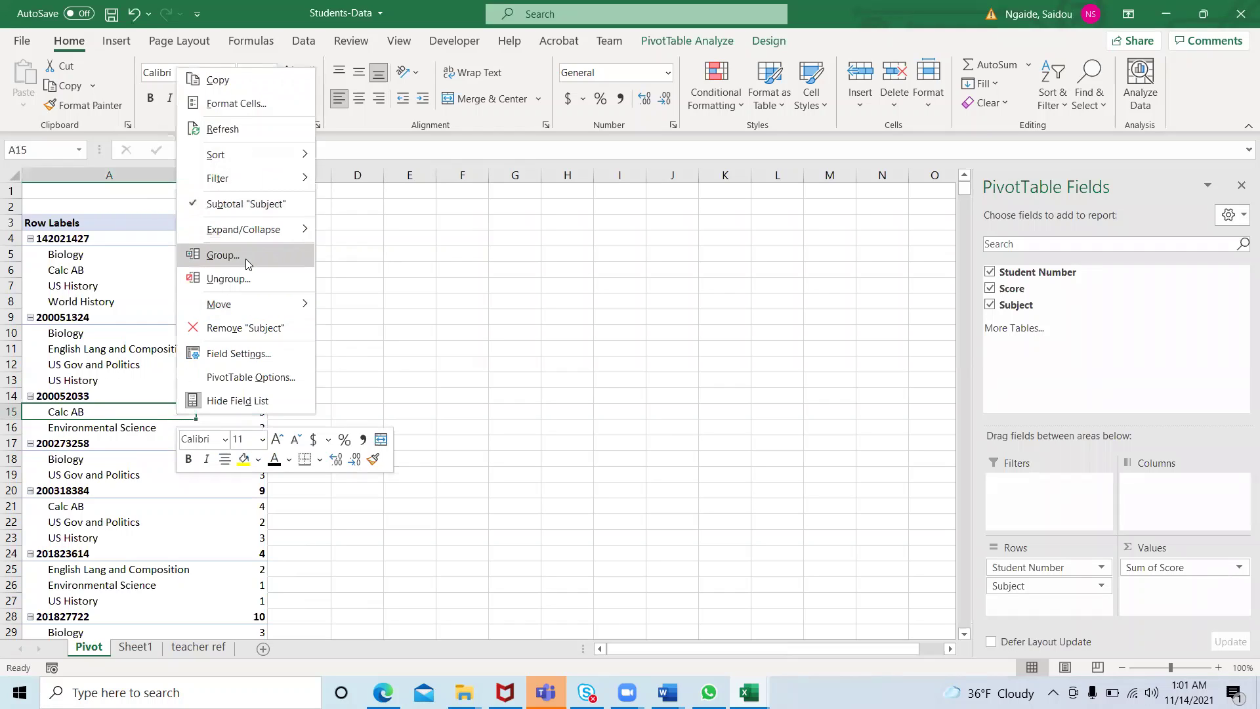
{"action": "left_click", "coordinate": [241, 129]}
{"action": "left_click", "coordinate": [427, 406]}
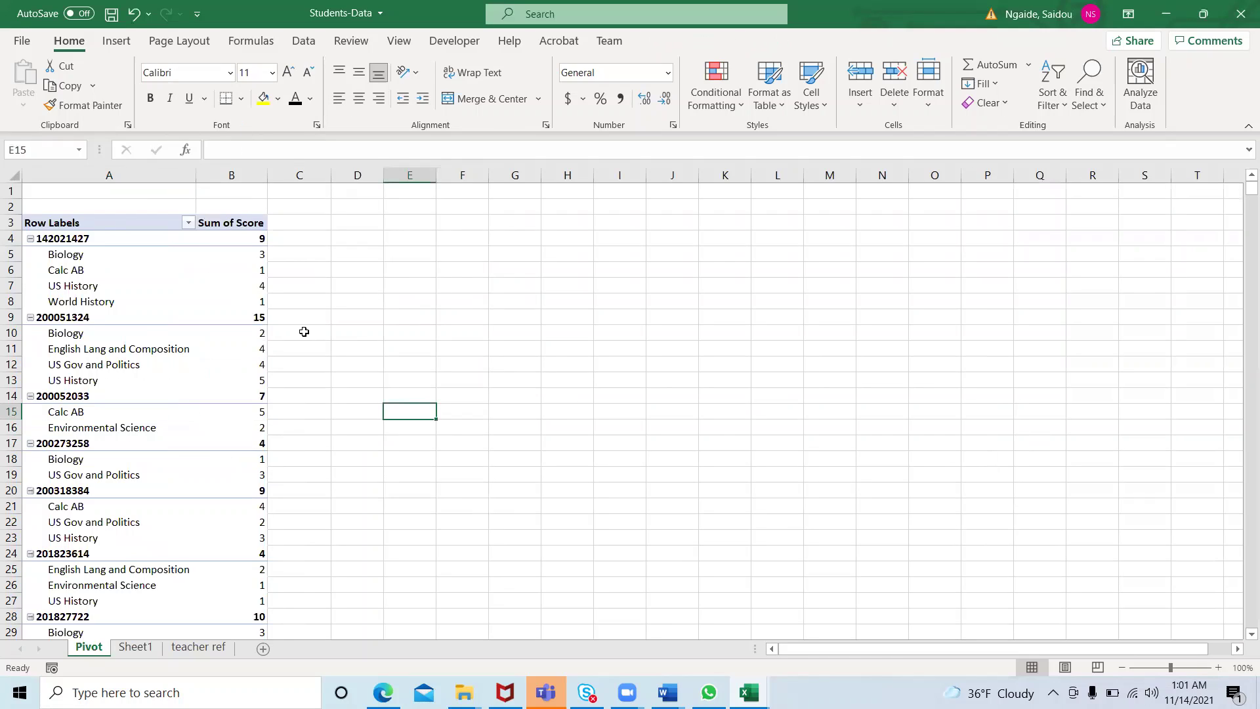
{"action": "left_click", "coordinate": [191, 318]}
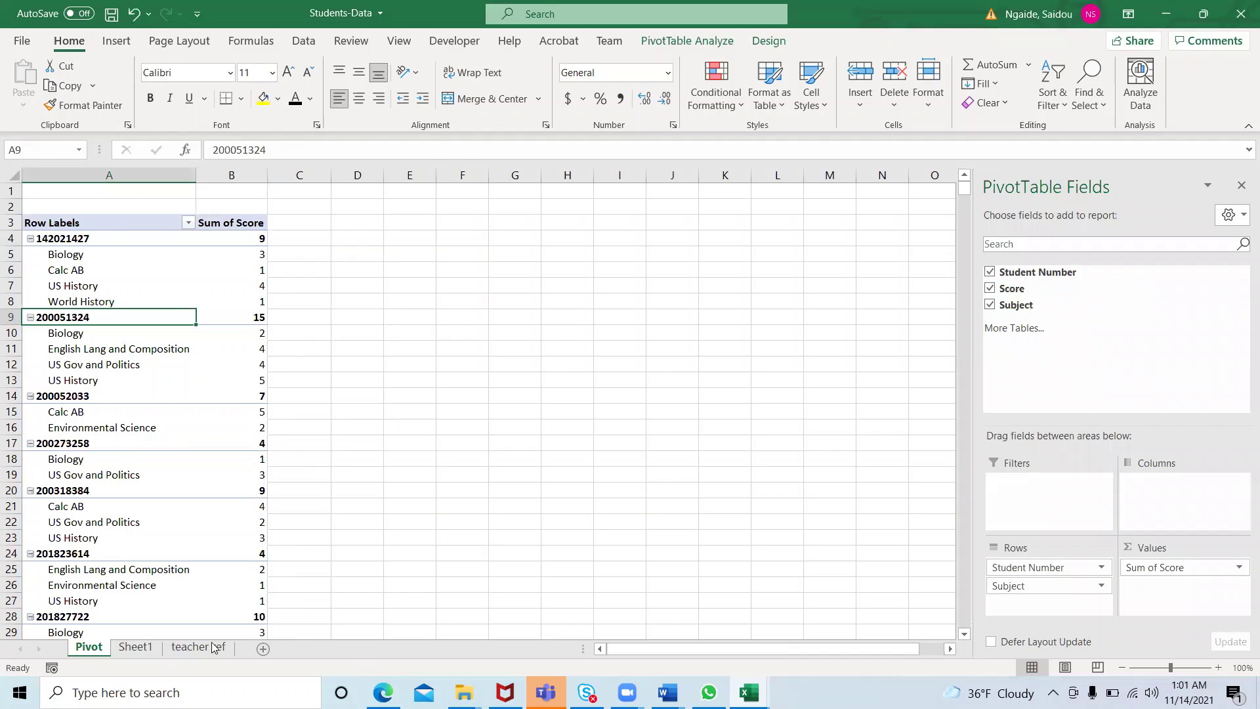
Copy the Student Number, Score and Subject columns from Sheet1 into a new worksheet starting at cell A1
{"action": "left_click", "coordinate": [136, 648]}
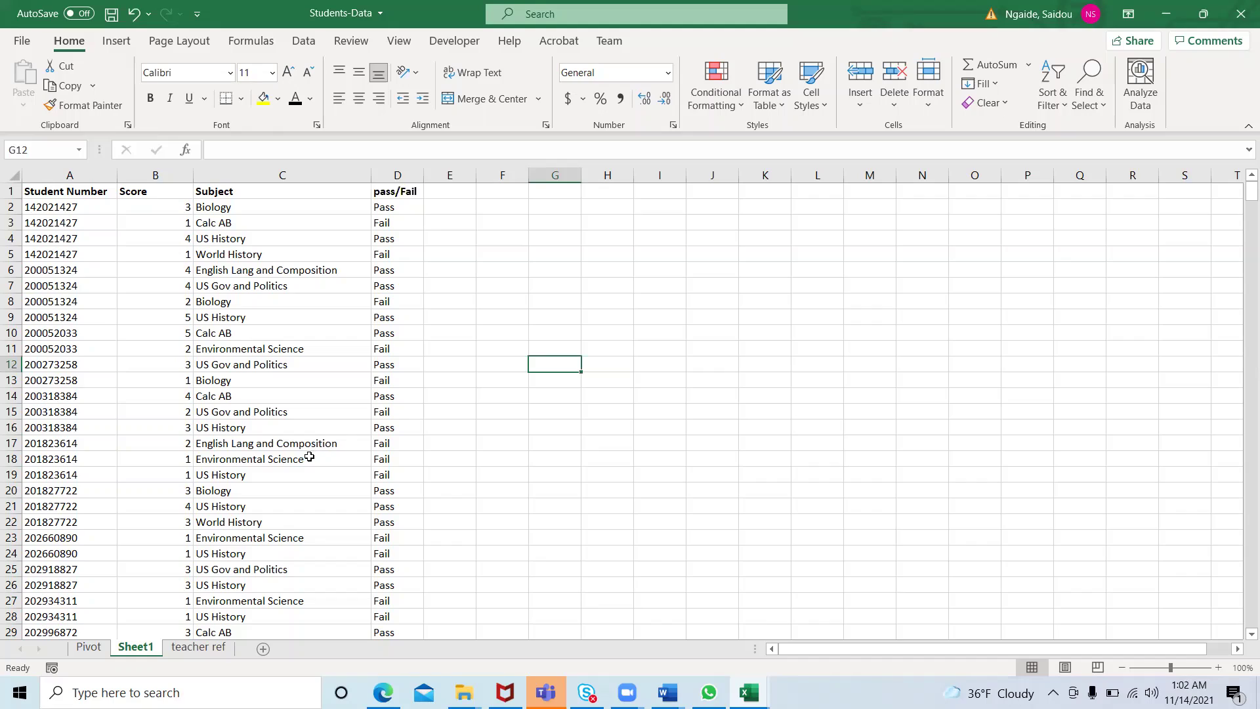
{"action": "left_click", "coordinate": [296, 518]}
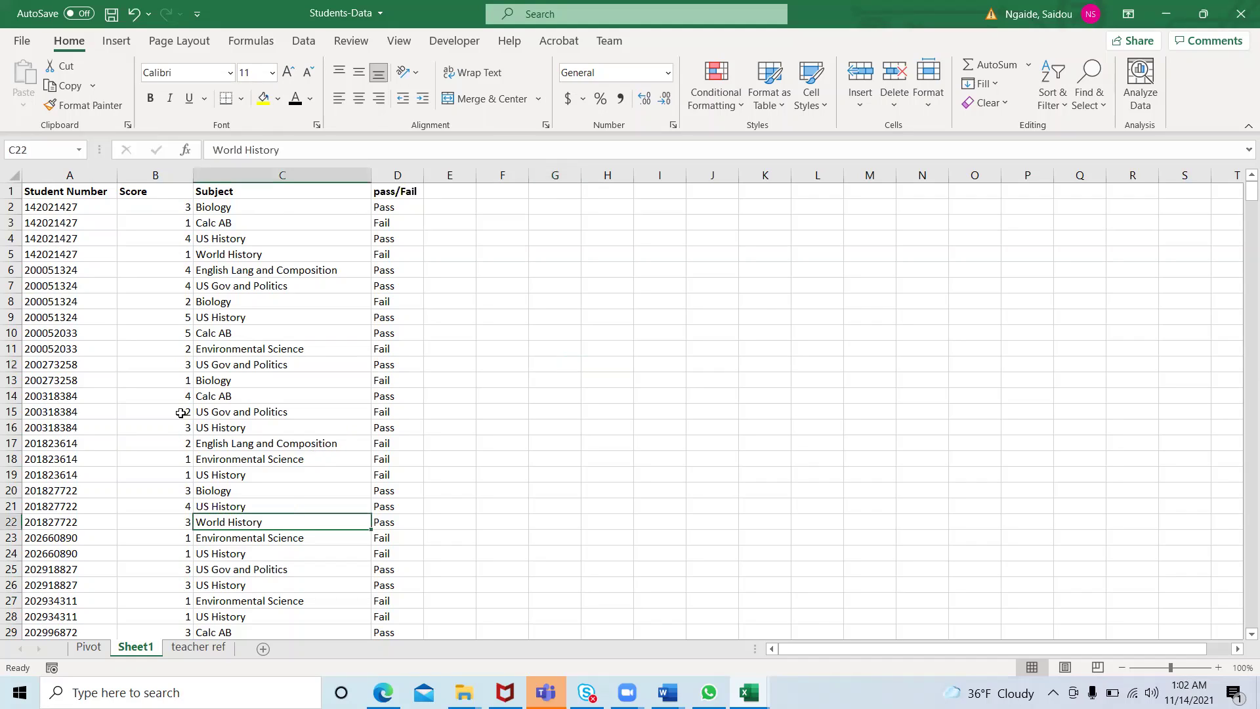
{"action": "left_click", "coordinate": [51, 177]}
{"action": "left_click_drag", "start_coordinate": [52, 177], "coordinate": [280, 191]}
{"action": "key", "text": "ctrl+c"}
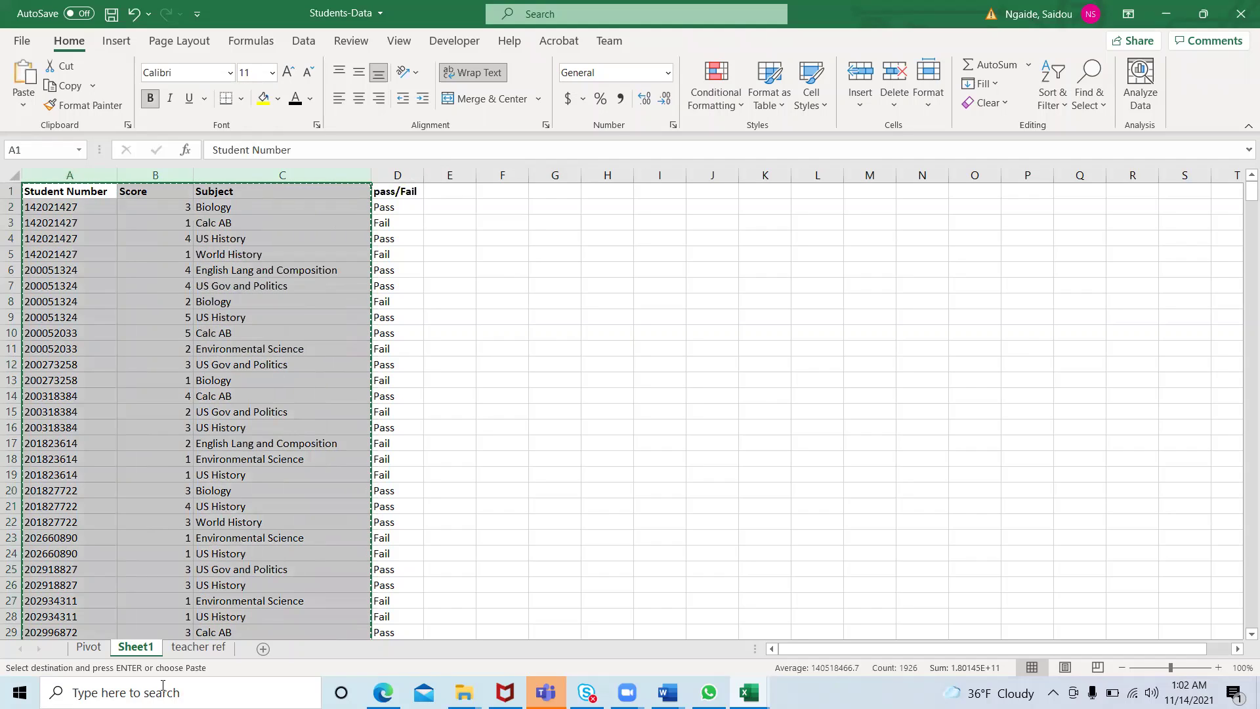
{"action": "left_click", "coordinate": [263, 649]}
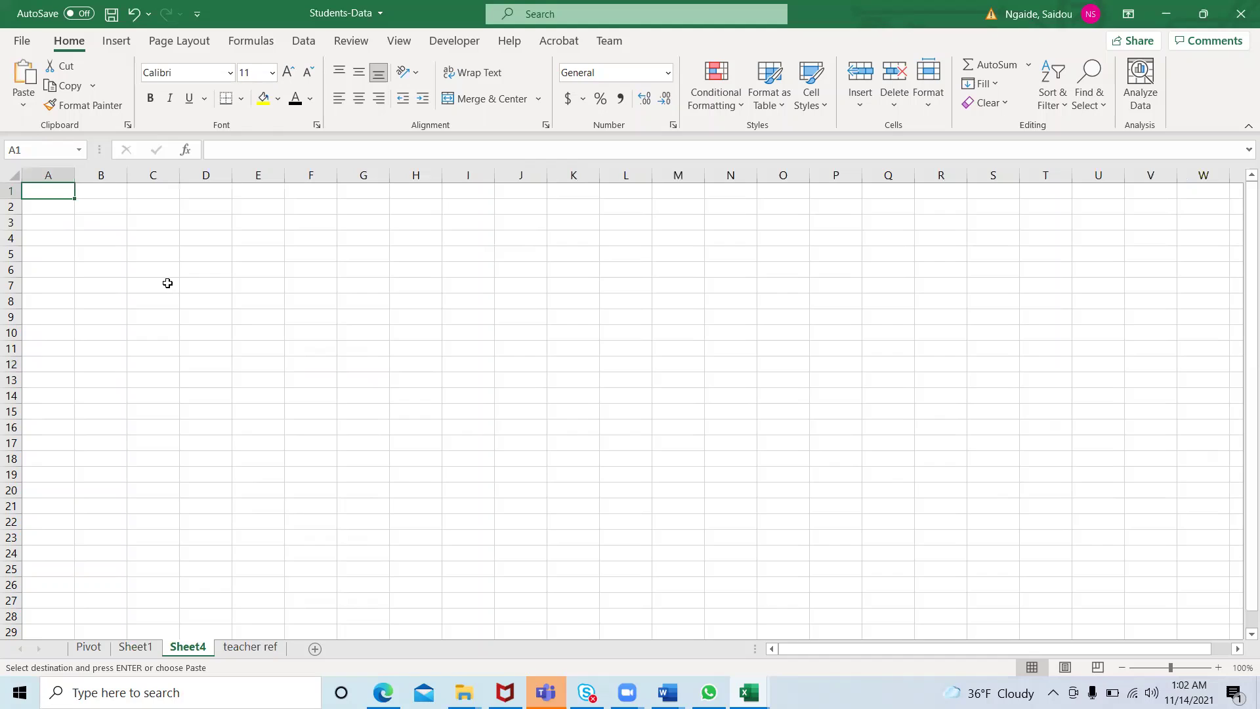
{"action": "key", "text": "ctrl+v"}
{"action": "left_click", "coordinate": [251, 287]}
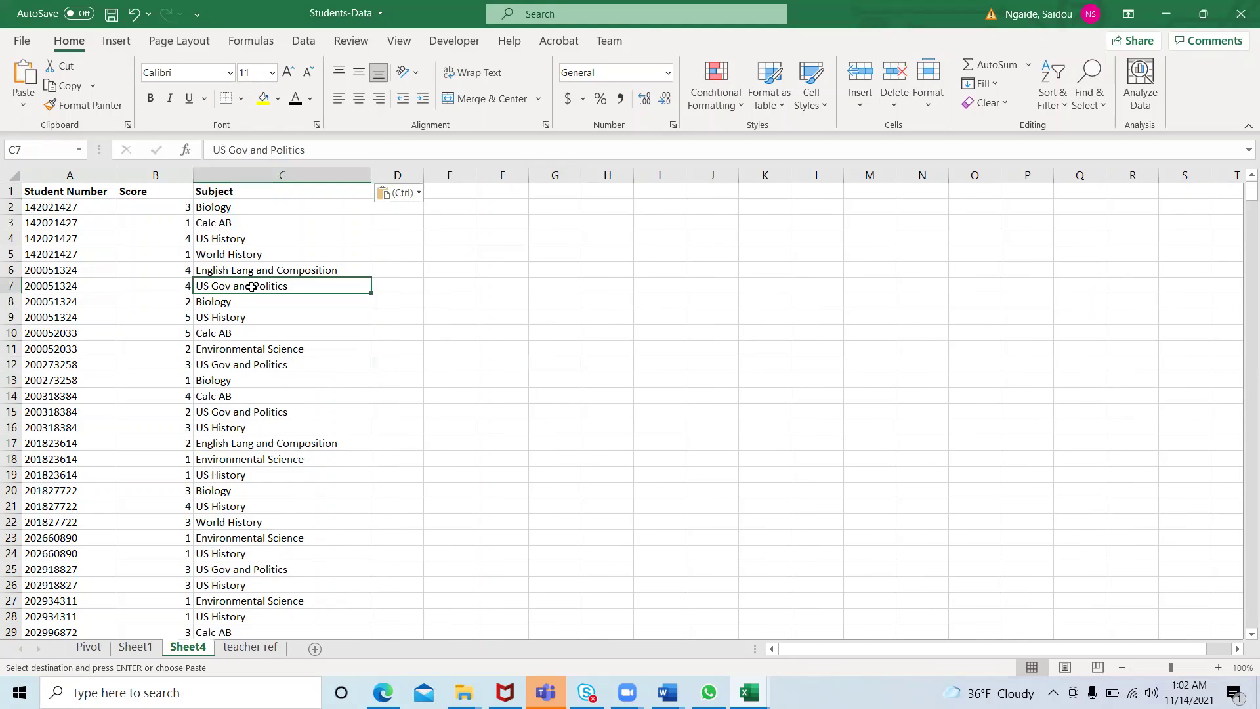
Rename the new worksheet as "Student Data2"
{"action": "double_click", "coordinate": [188, 647]}
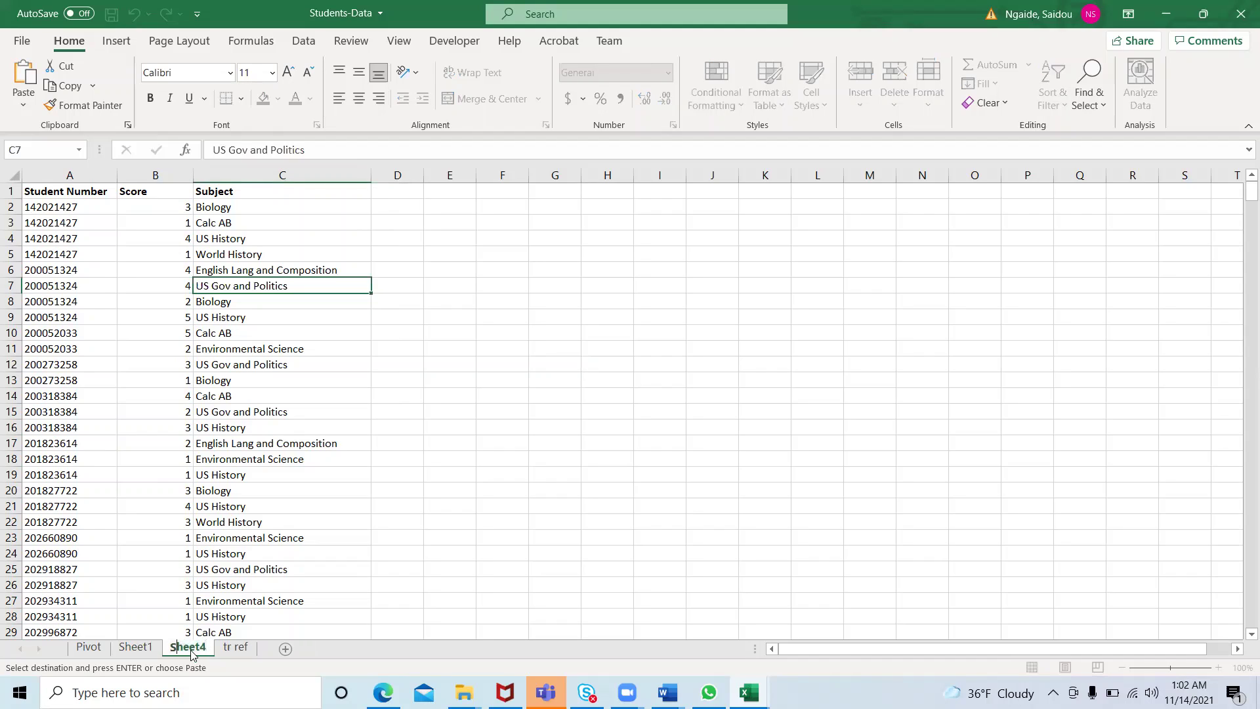
{"action": "type", "text": "Student"}
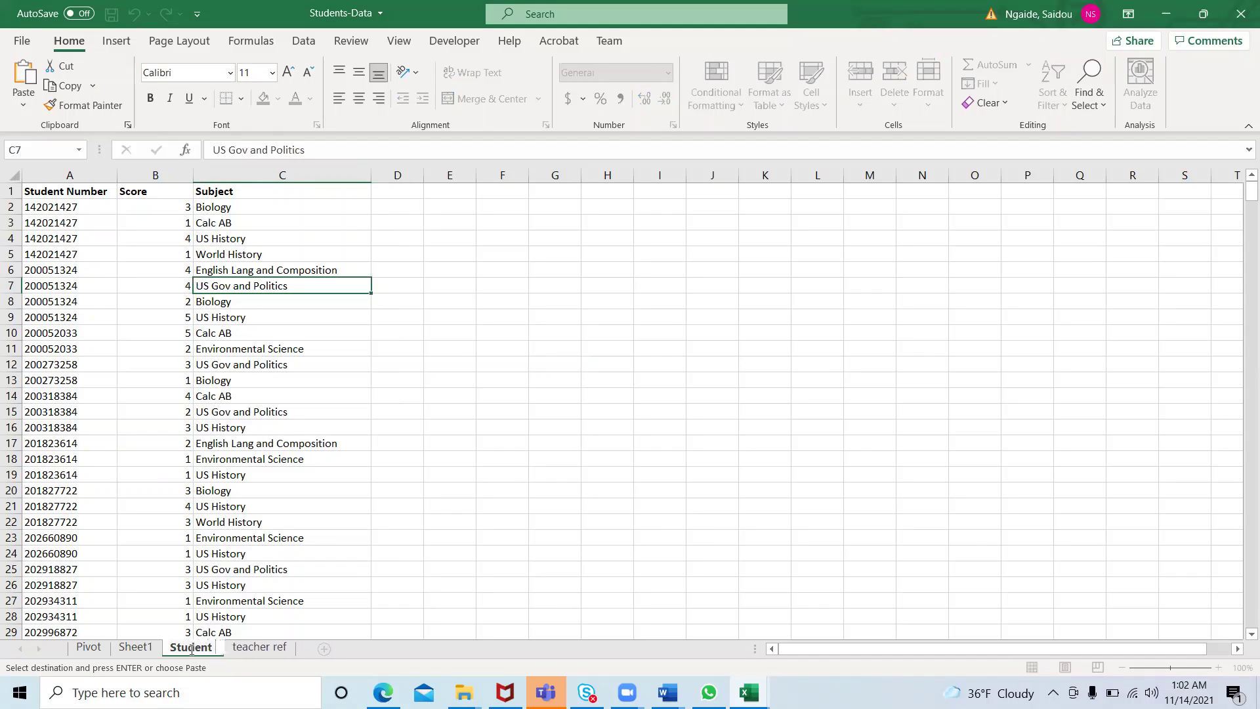
{"action": "type", "text": " Data2"}
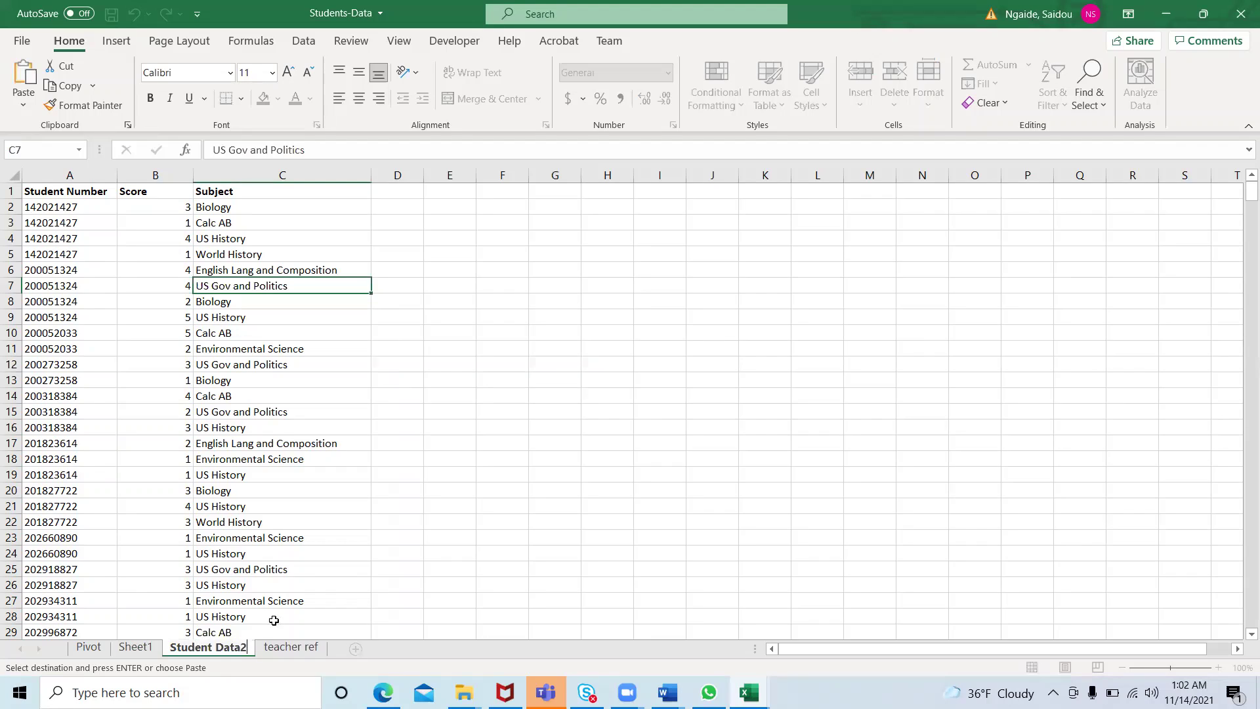
{"action": "left_click", "coordinate": [443, 518]}
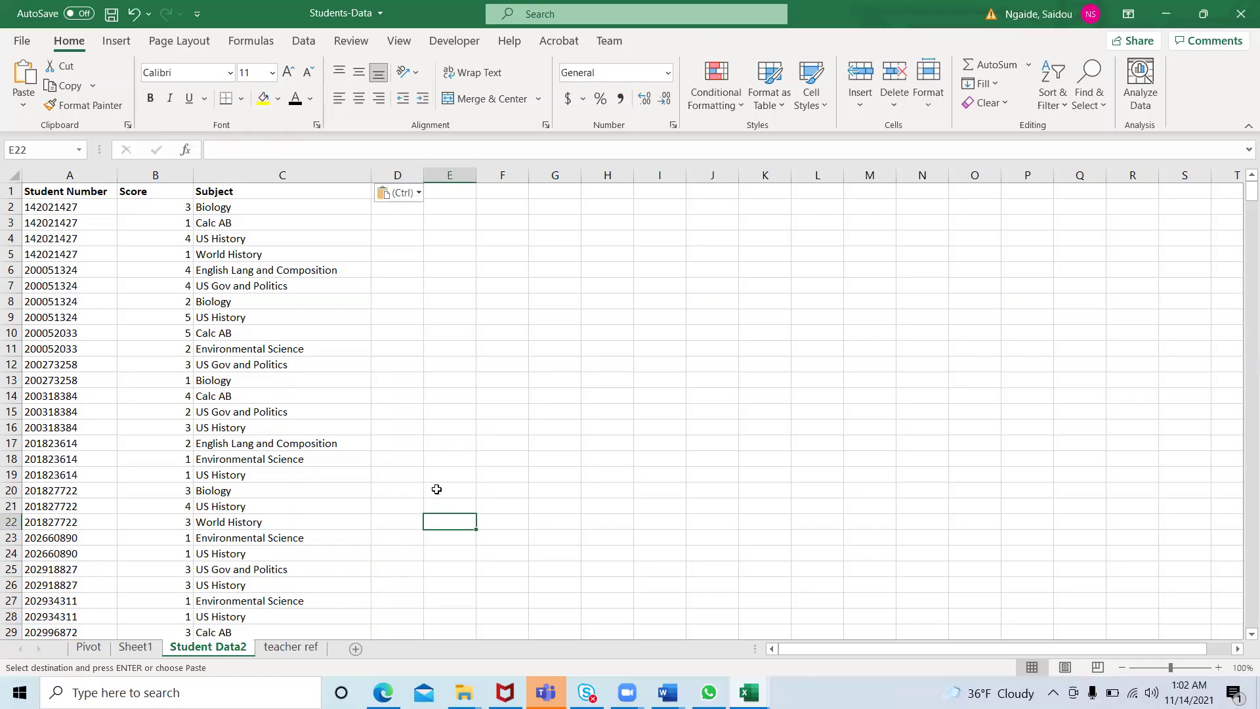
Convert the copied student data in columns A to C into a table with headers
{"action": "left_click", "coordinate": [252, 408]}
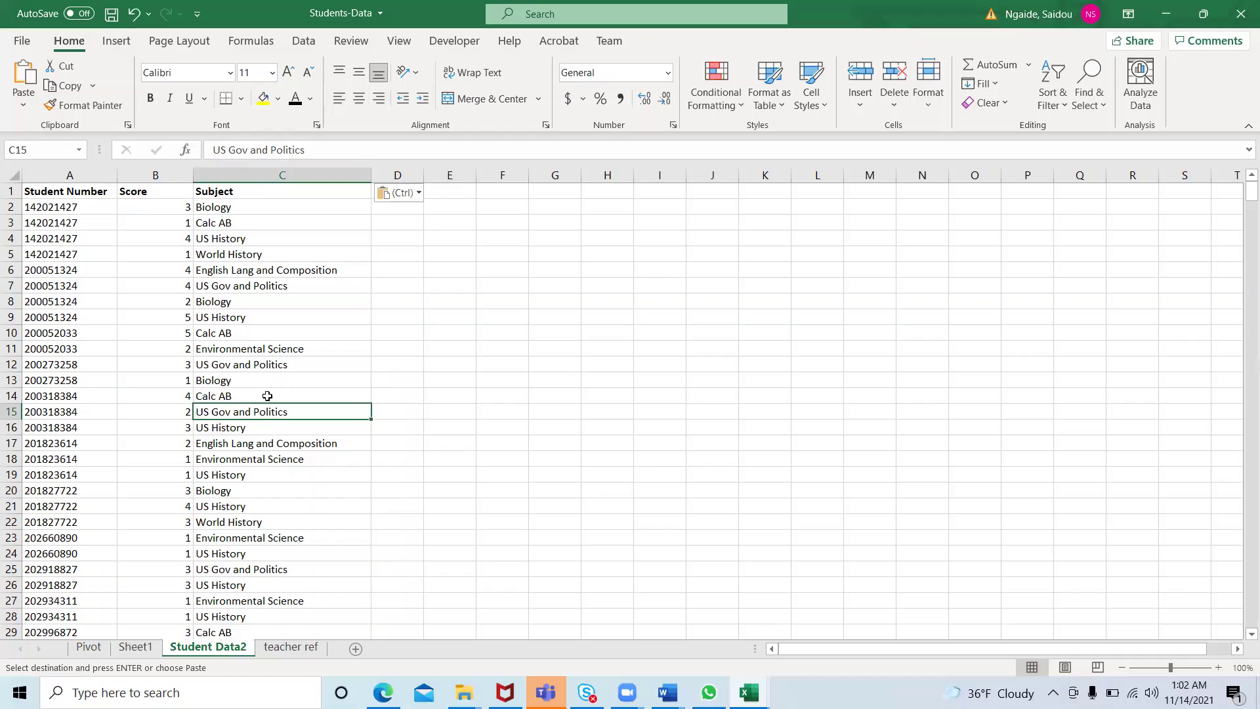
{"action": "left_click", "coordinate": [250, 384]}
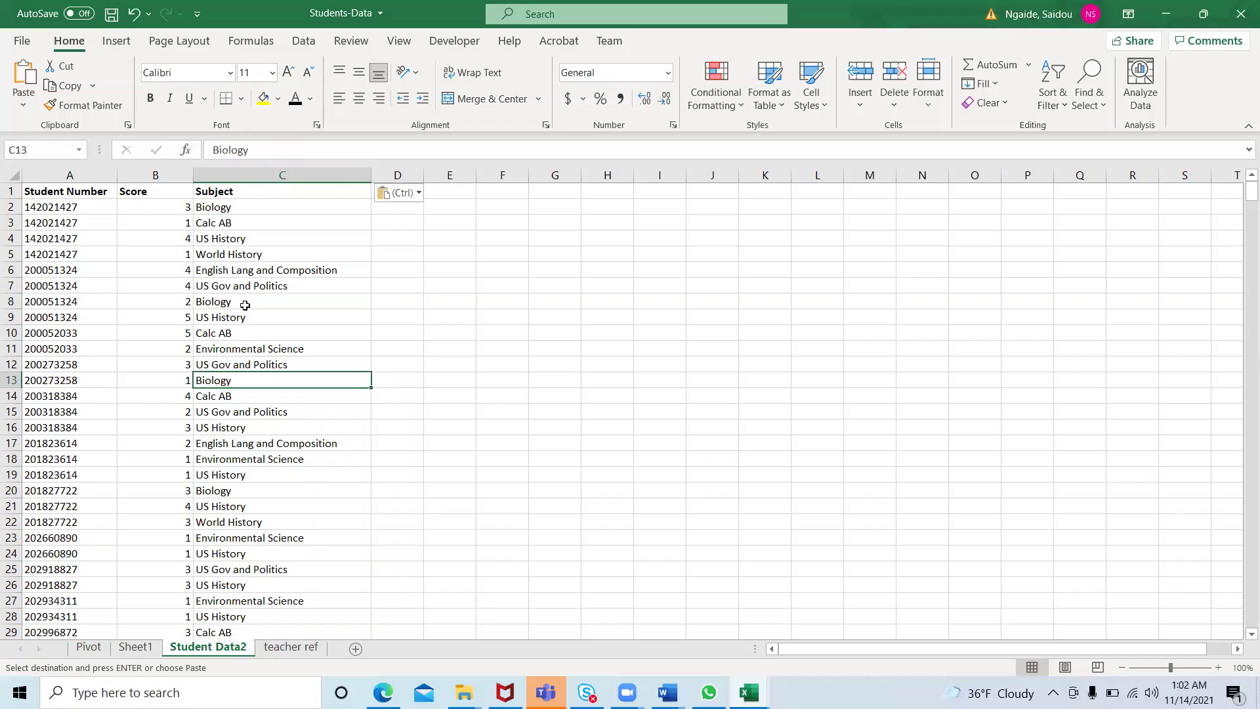
{"action": "key", "text": "ctrl+t"}
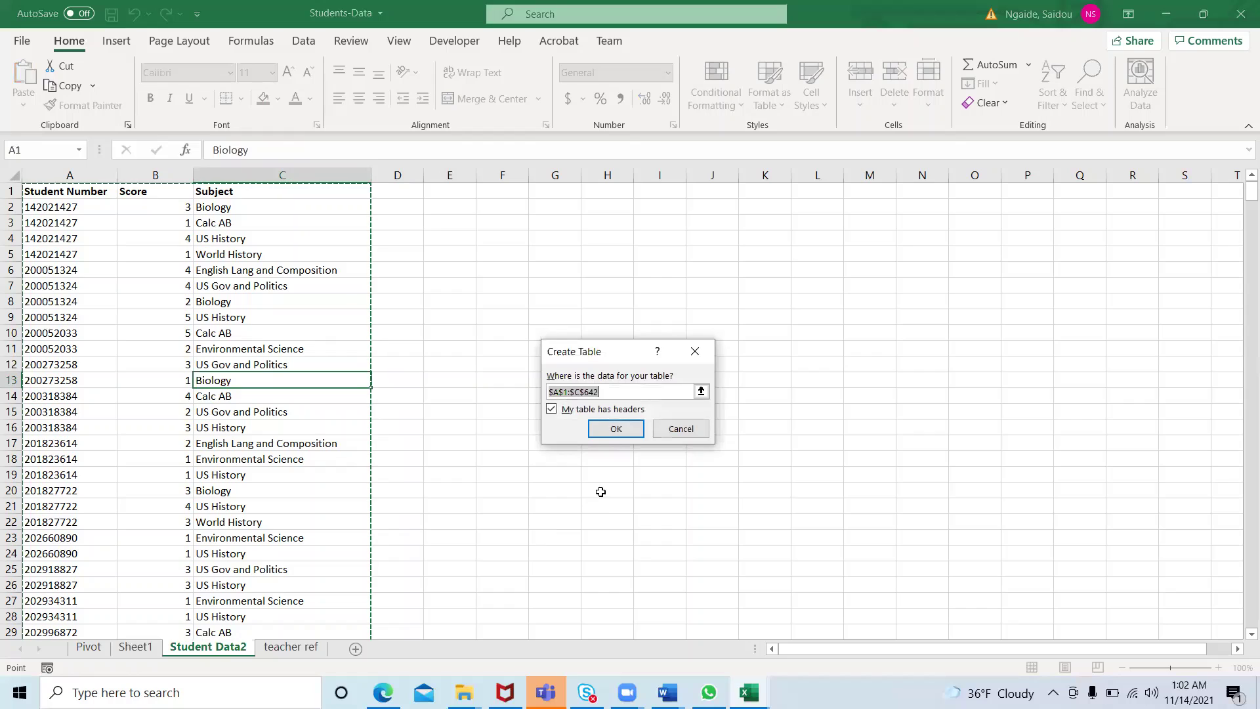
{"action": "left_click", "coordinate": [615, 436]}
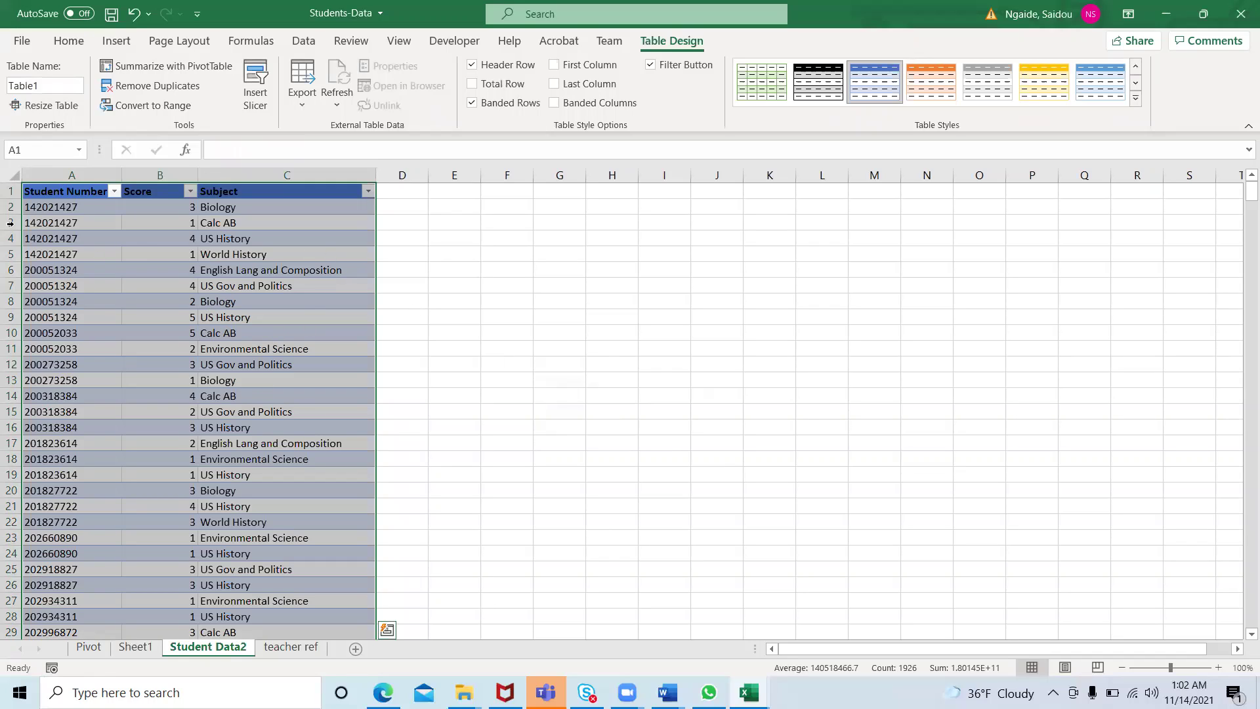
Name the student data table "StudentTable"
{"action": "left_click", "coordinate": [49, 82]}
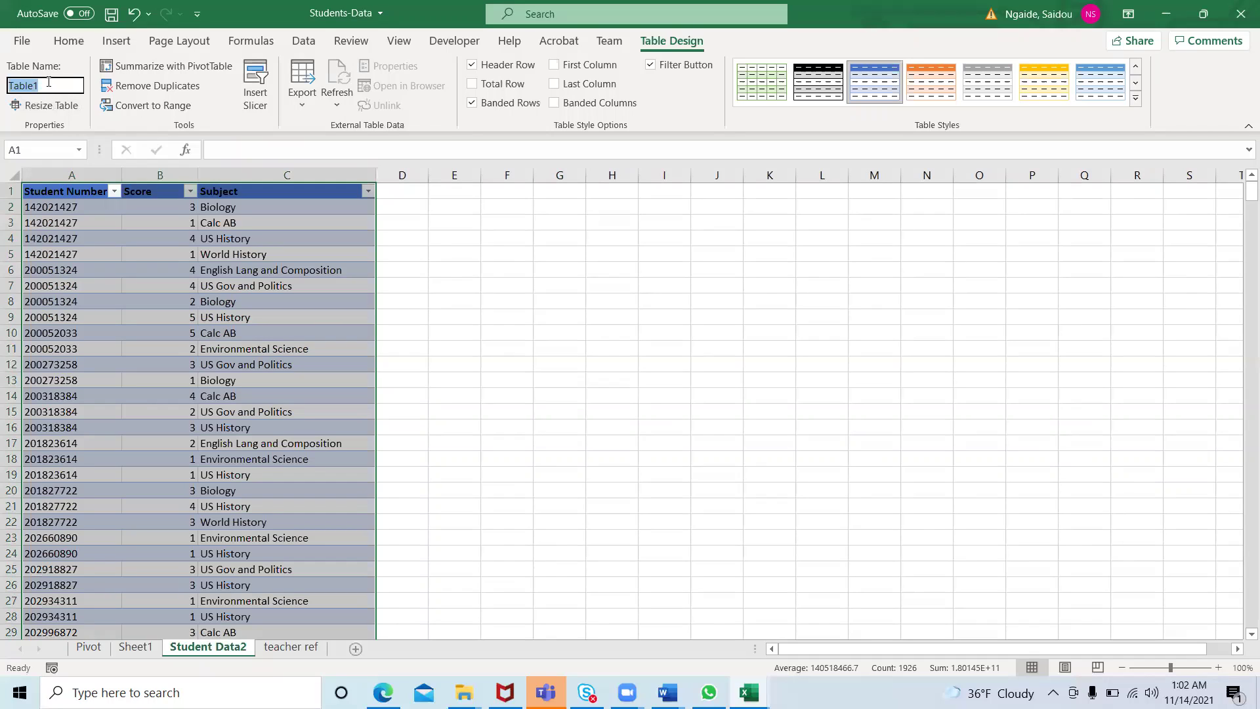
{"action": "type", "text": "Student"}
{"action": "left_click", "coordinate": [439, 293]}
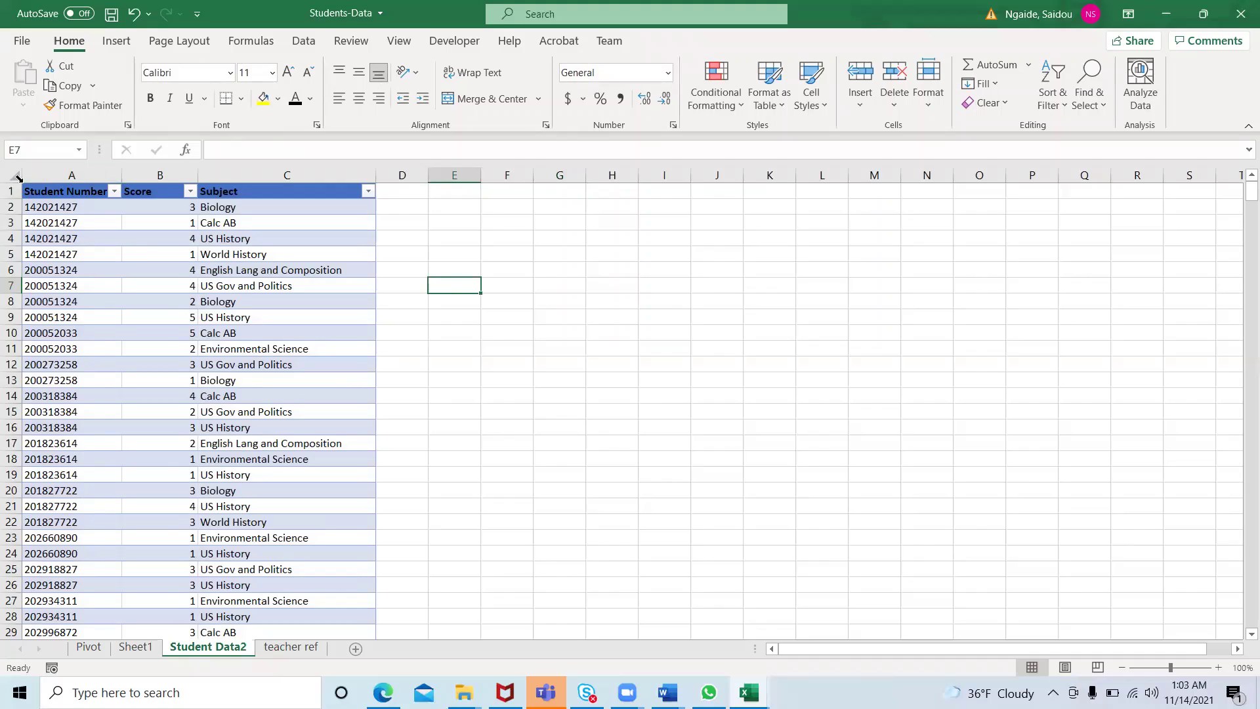
Create a pivot table from StudentTable on a new worksheet
{"action": "left_click", "coordinate": [129, 287]}
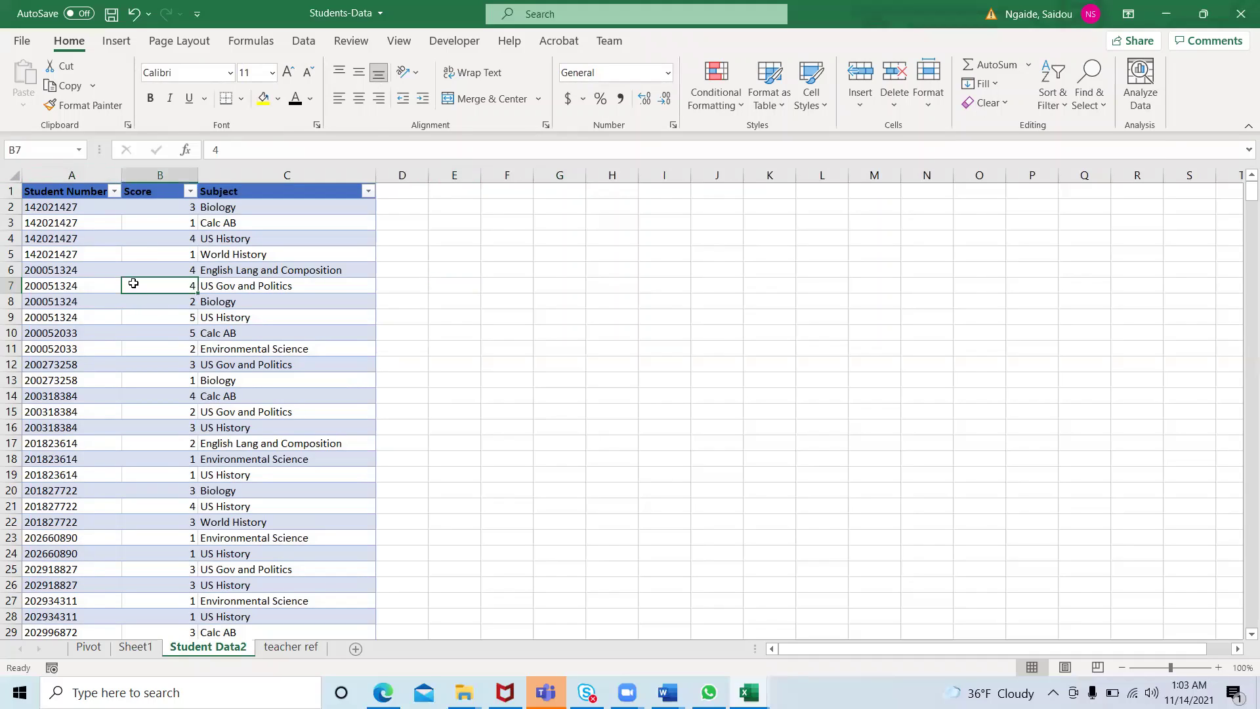
{"action": "left_click", "coordinate": [117, 41]}
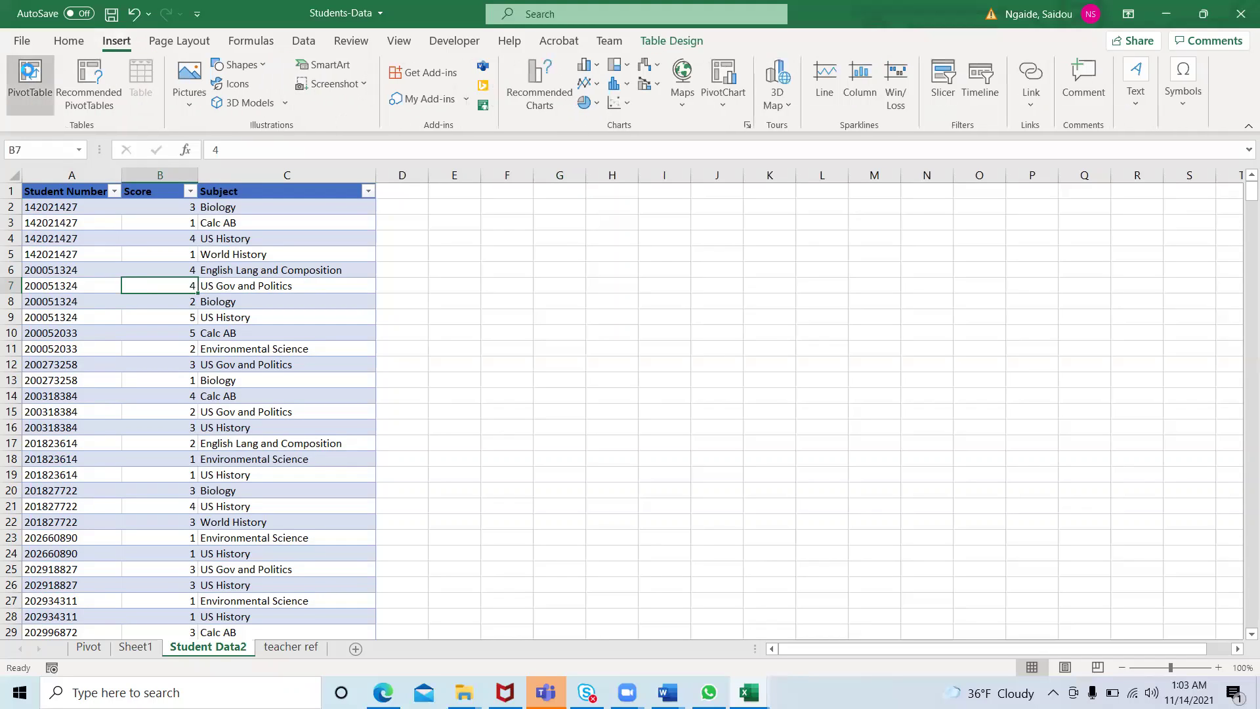
{"action": "left_click", "coordinate": [29, 79]}
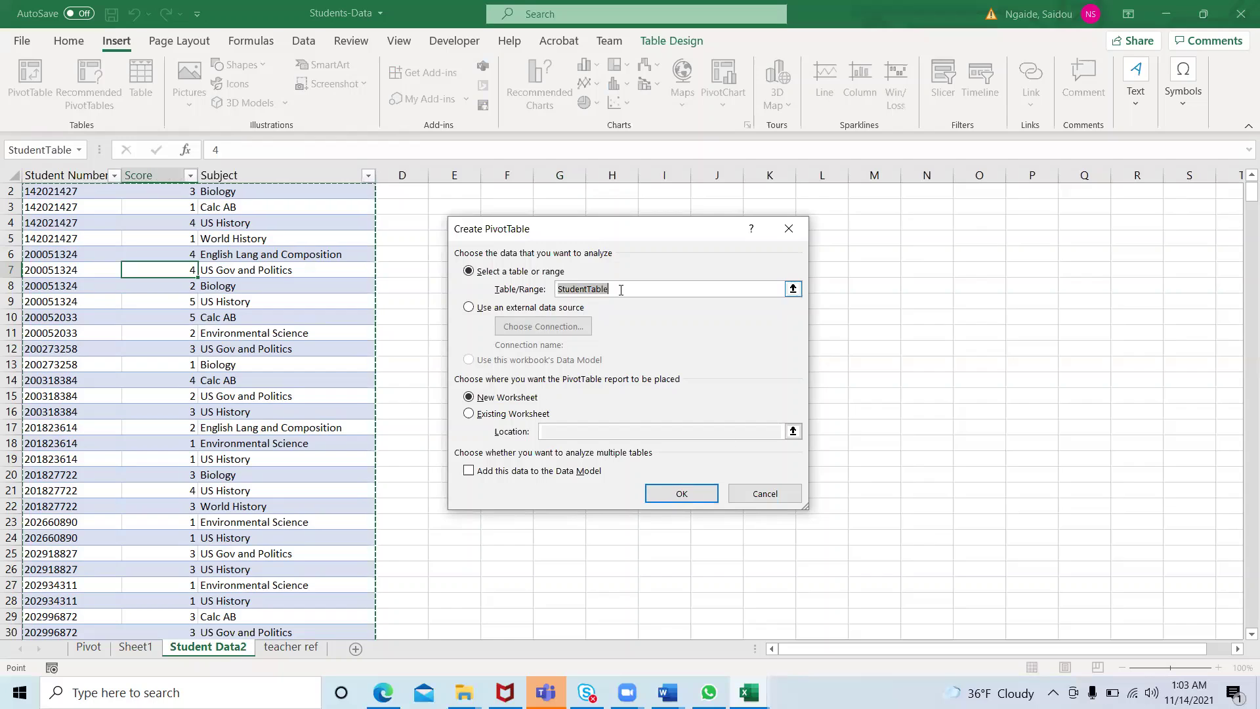
{"action": "left_click", "coordinate": [682, 495]}
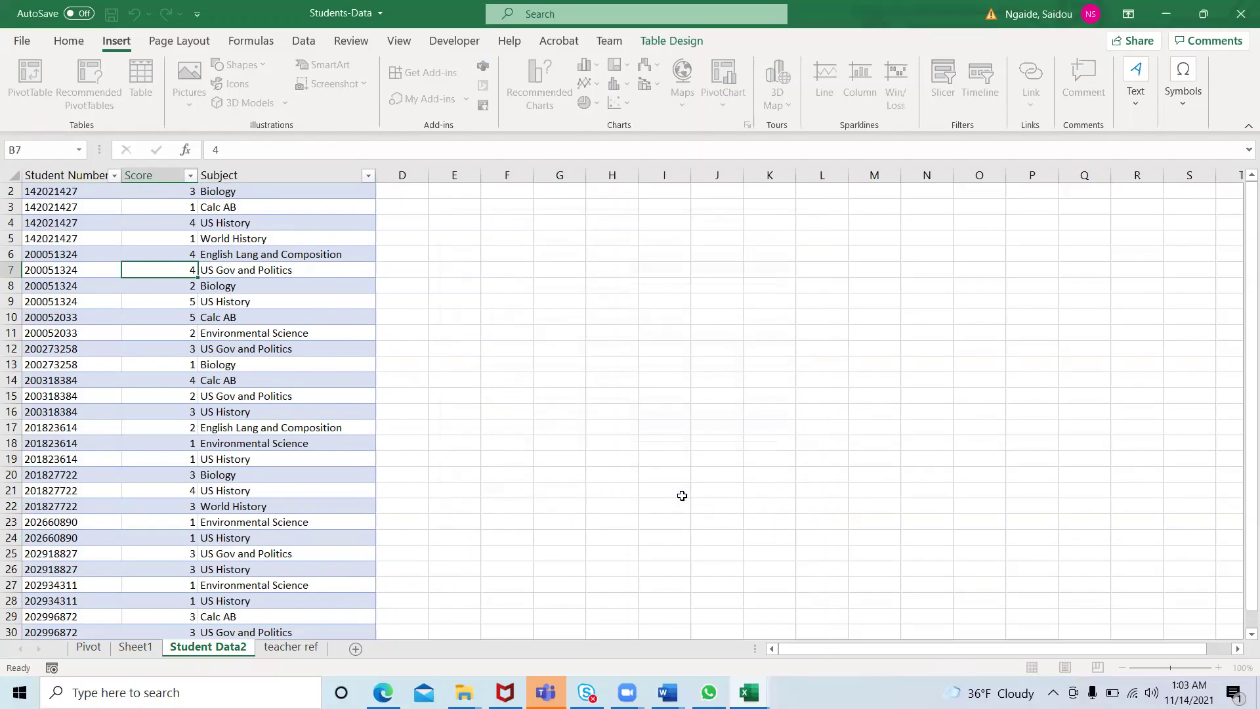
{"action": "left_click", "coordinate": [111, 301]}
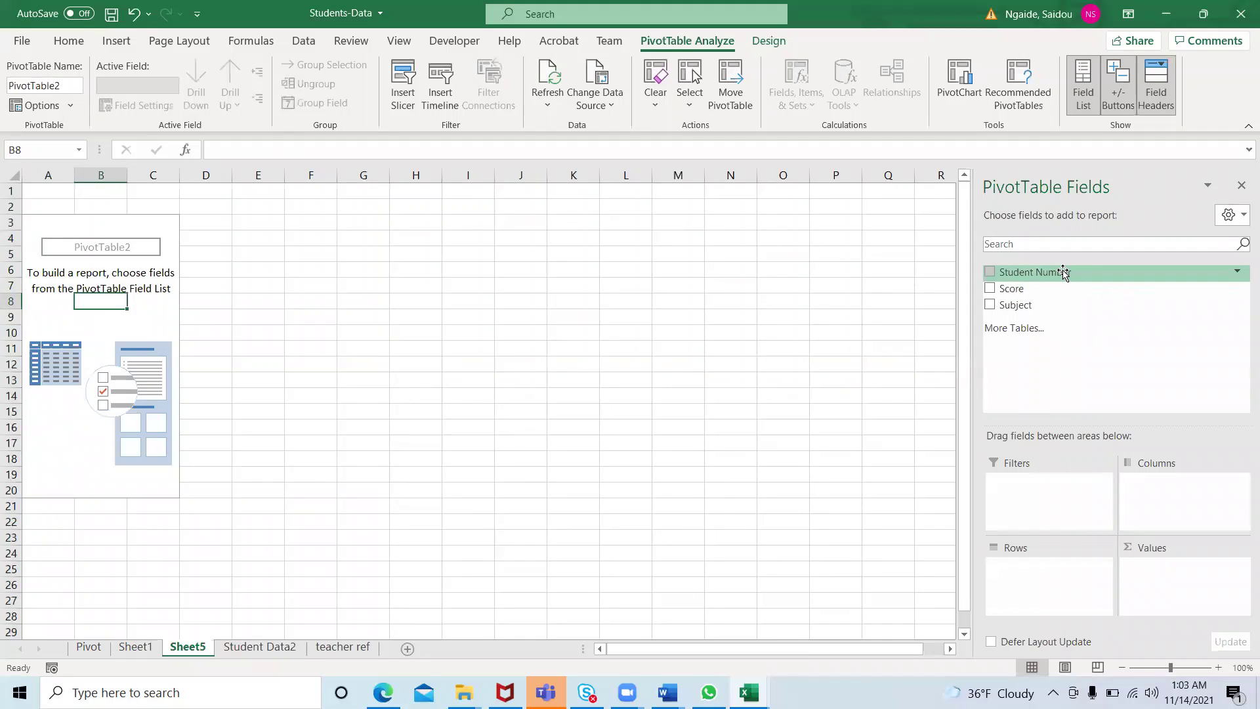
Build the pivot table with Student Number and Subject nested as rows and Score as the values
{"action": "left_click_drag", "start_coordinate": [1063, 275], "coordinate": [1037, 584]}
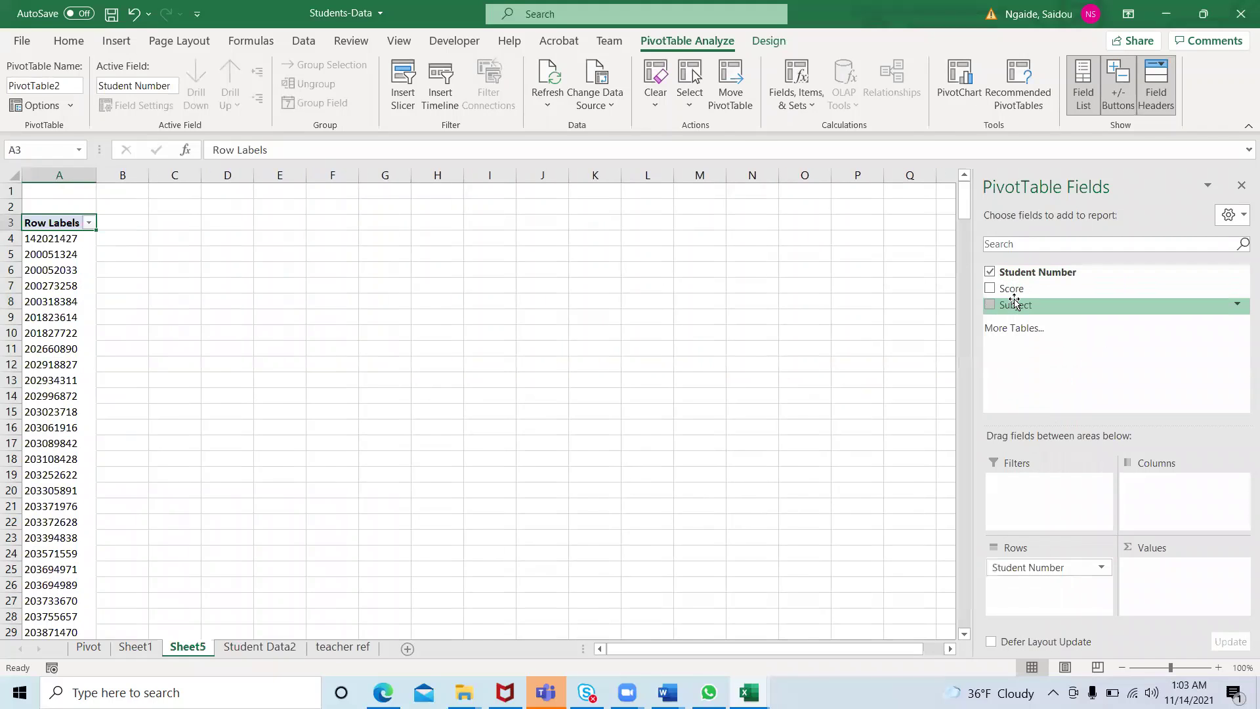
{"action": "left_click_drag", "start_coordinate": [1013, 289], "coordinate": [1152, 569]}
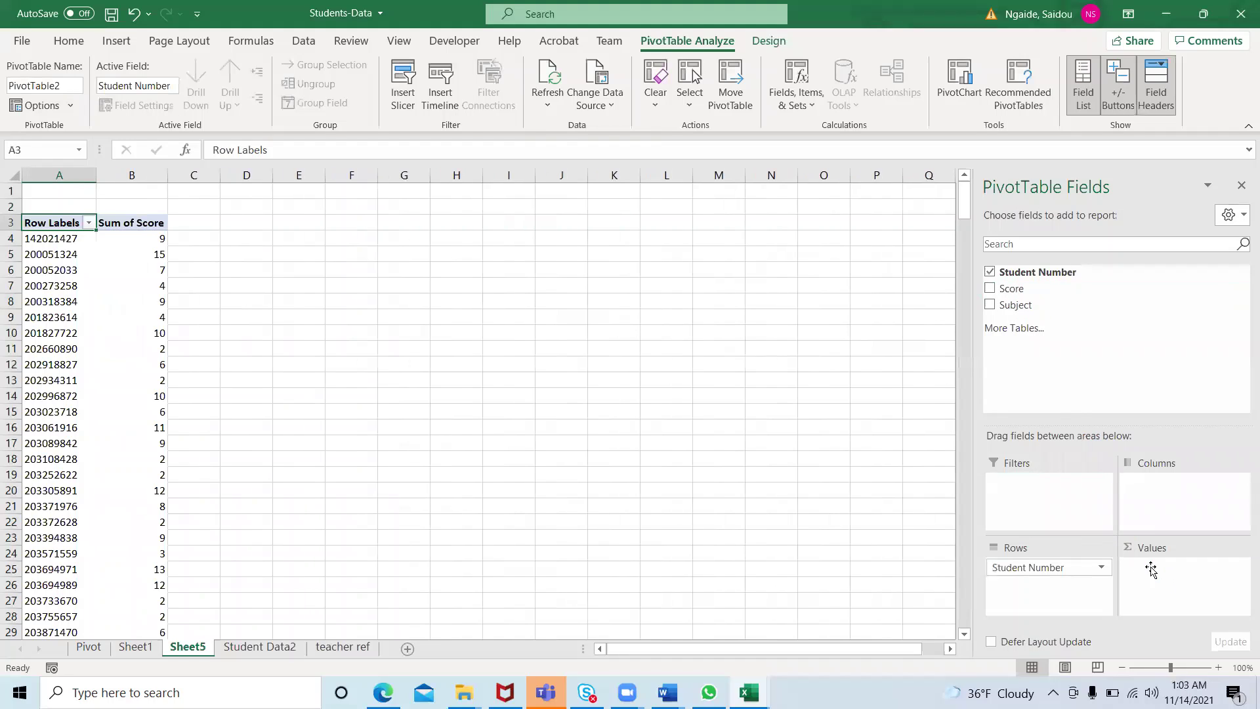
{"action": "left_click_drag", "start_coordinate": [1016, 305], "coordinate": [1016, 585]}
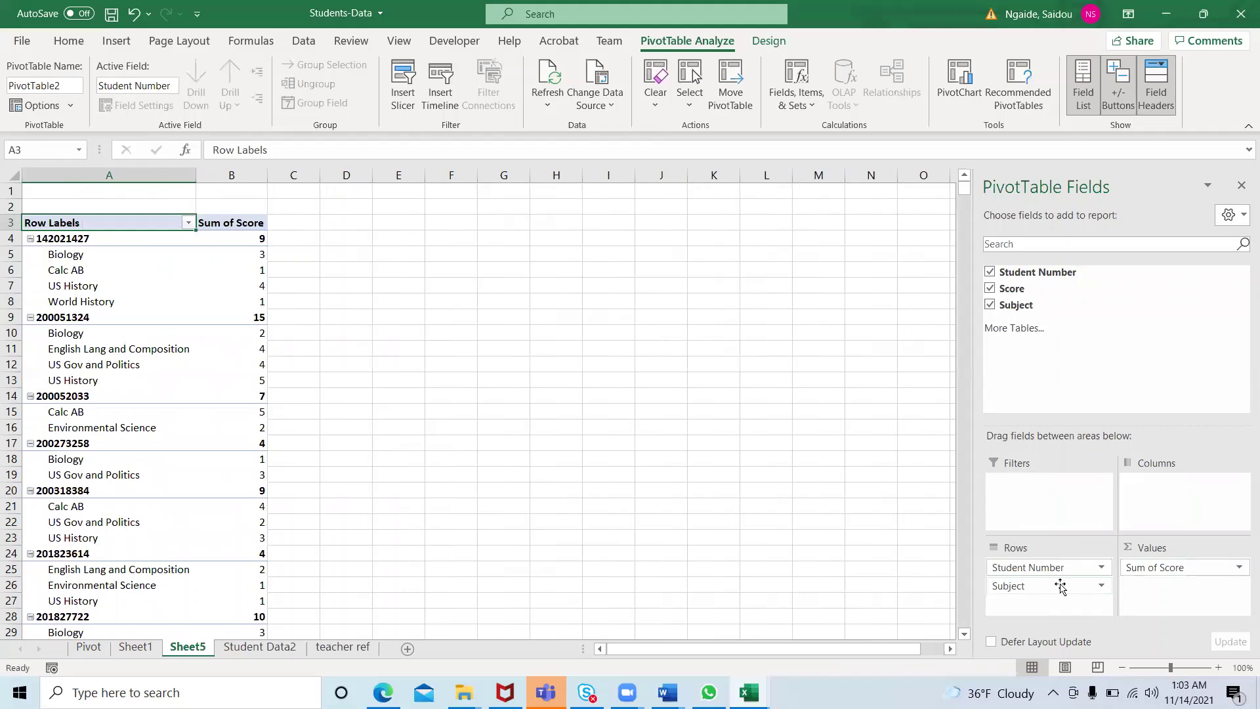
Change the Score value field in the pivot table to summarize by Average
{"action": "left_click", "coordinate": [1140, 569]}
{"action": "left_click", "coordinate": [1163, 555]}
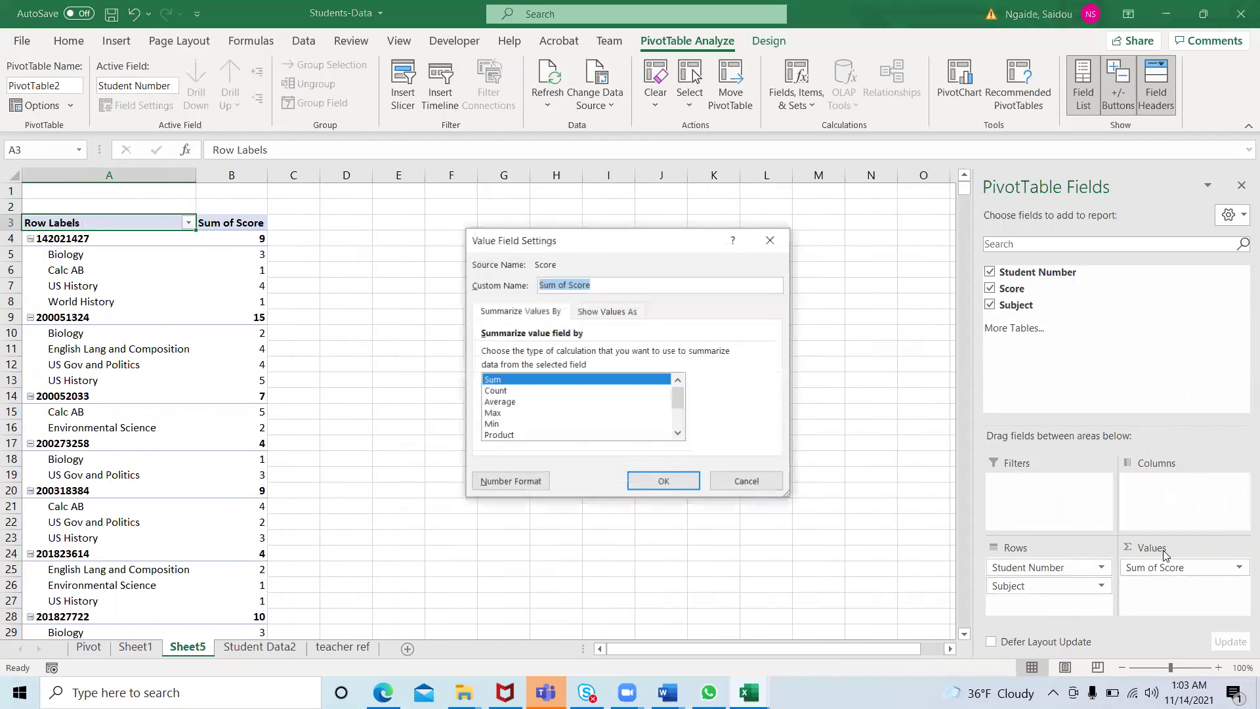
{"action": "left_click", "coordinate": [533, 403]}
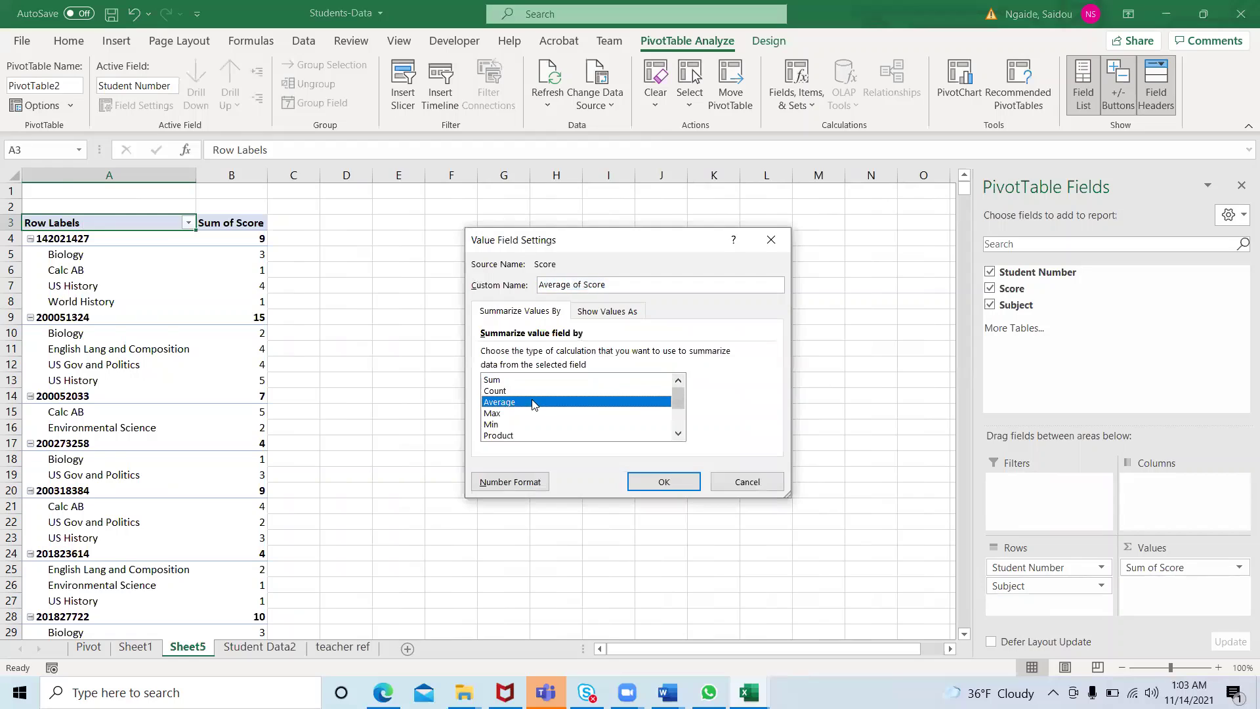
{"action": "left_click", "coordinate": [670, 481]}
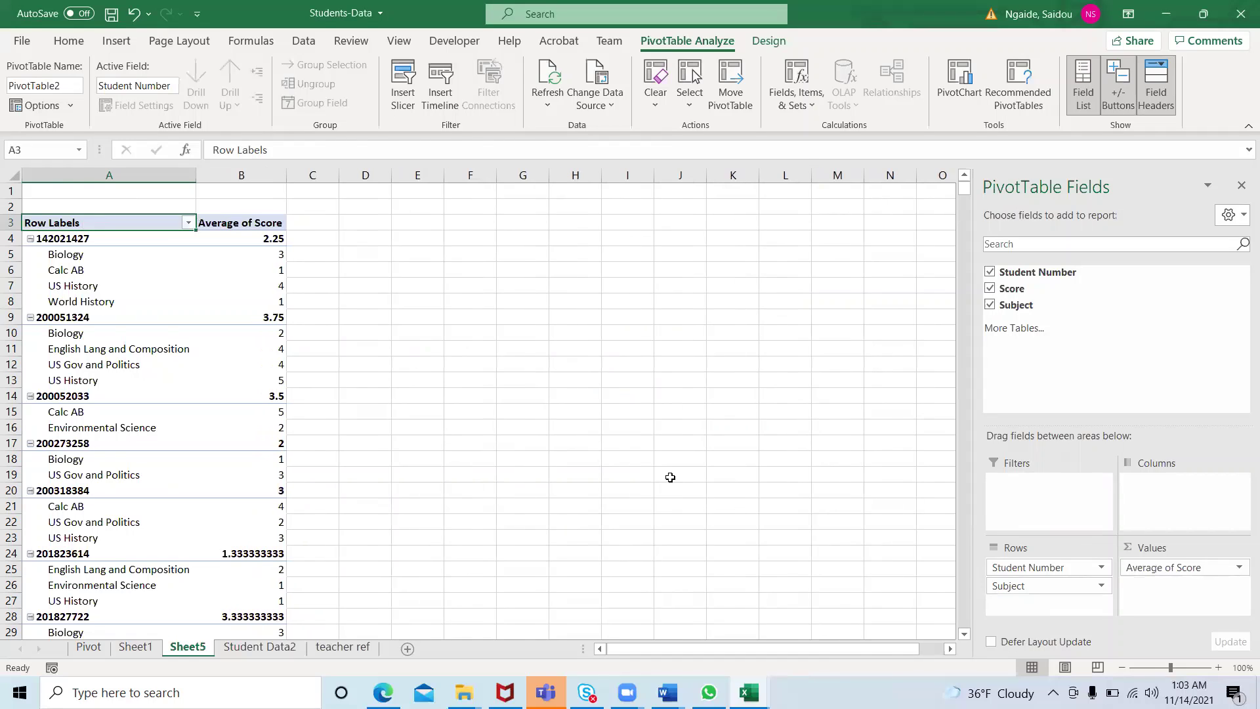
Rename the new pivot table worksheet as Pivot2
{"action": "double_click", "coordinate": [199, 647]}
{"action": "type", "text": "Pivot"}
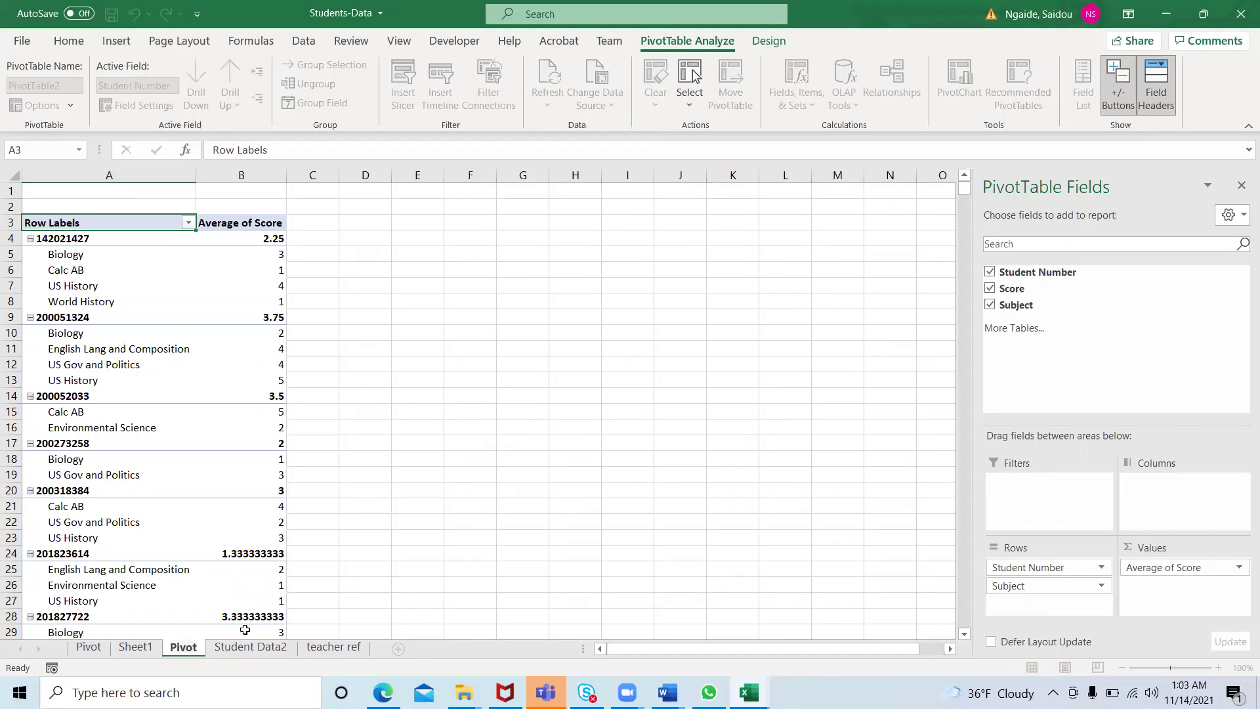
{"action": "type", "text": "2"}
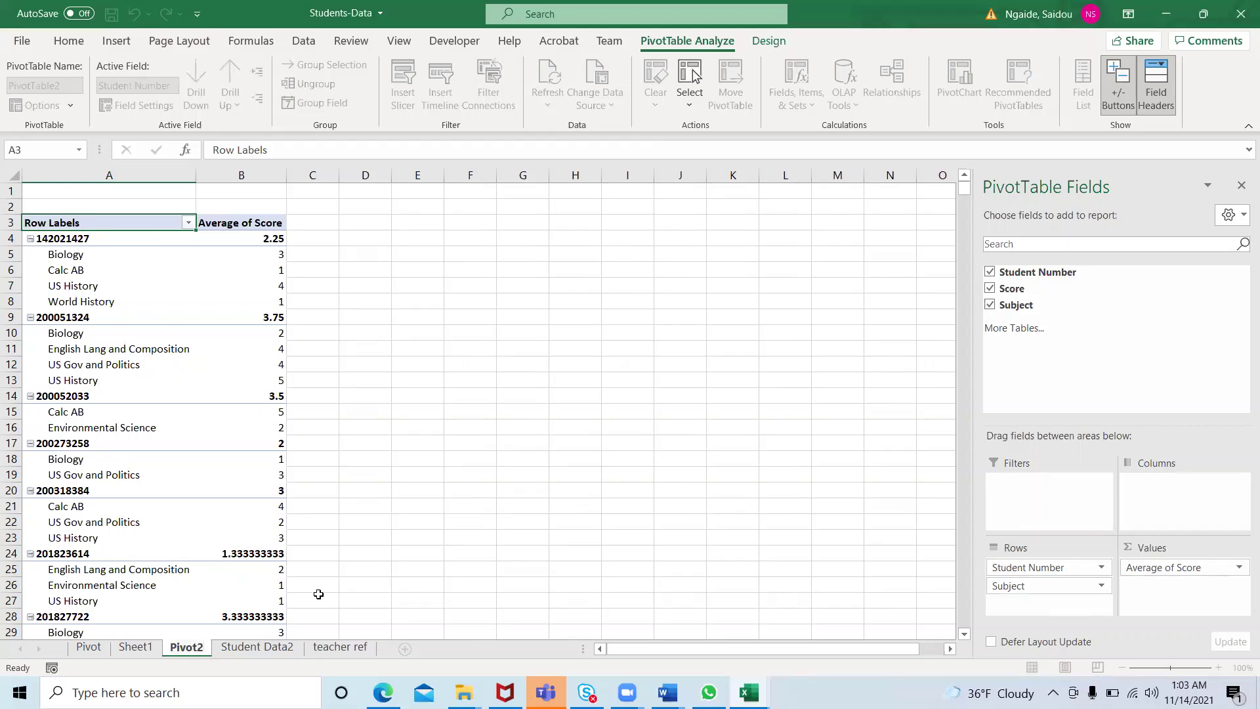
{"action": "left_click", "coordinate": [318, 594]}
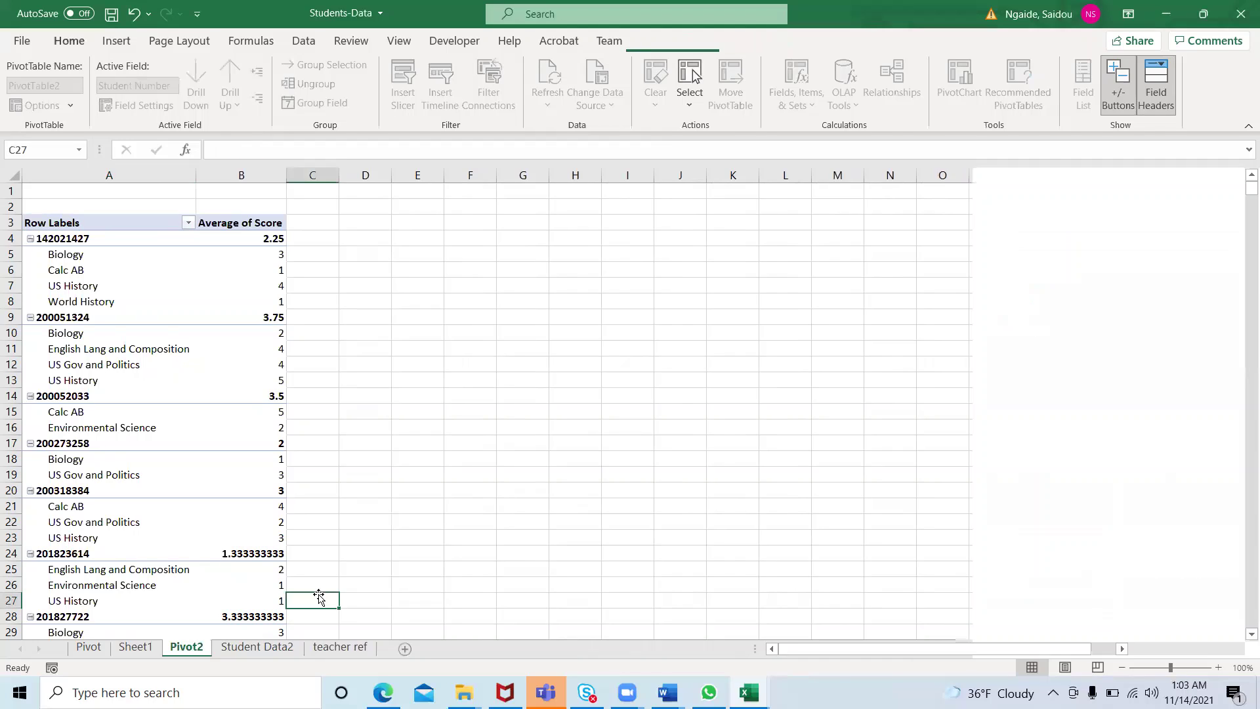
{"action": "left_click", "coordinate": [381, 577]}
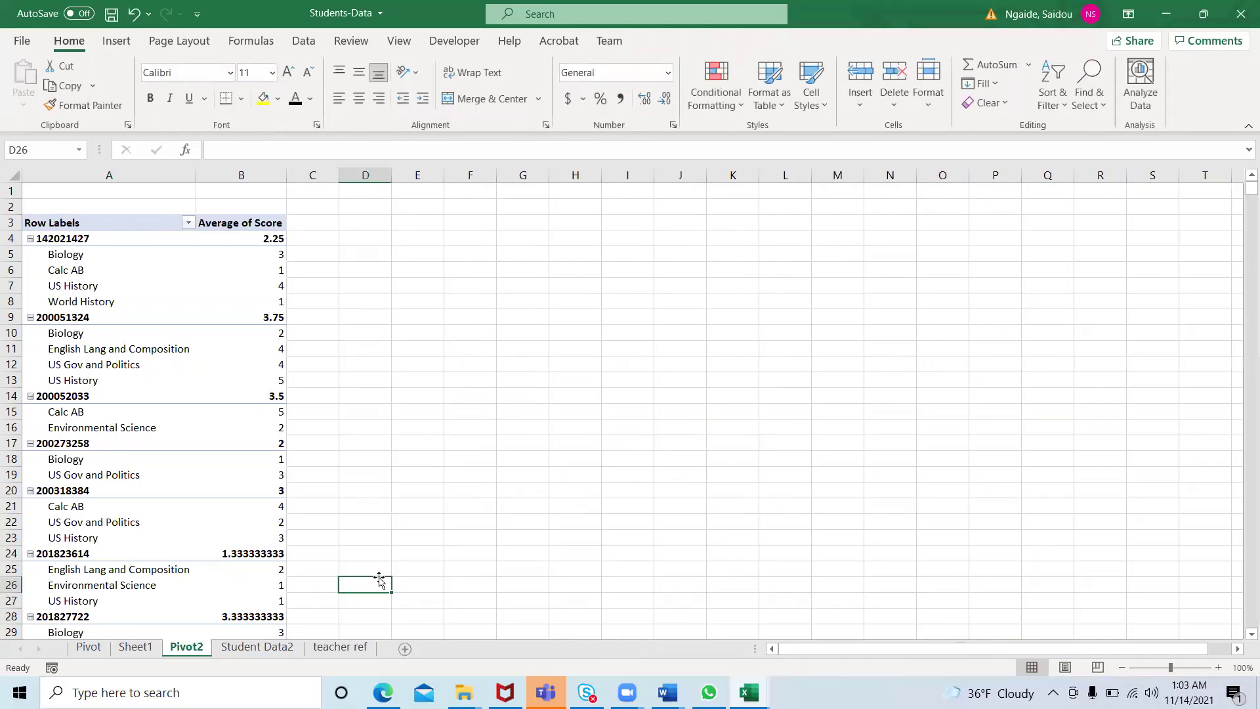
Format the pivot table's average scores as Number with 0 decimal places
{"action": "left_click", "coordinate": [267, 338]}
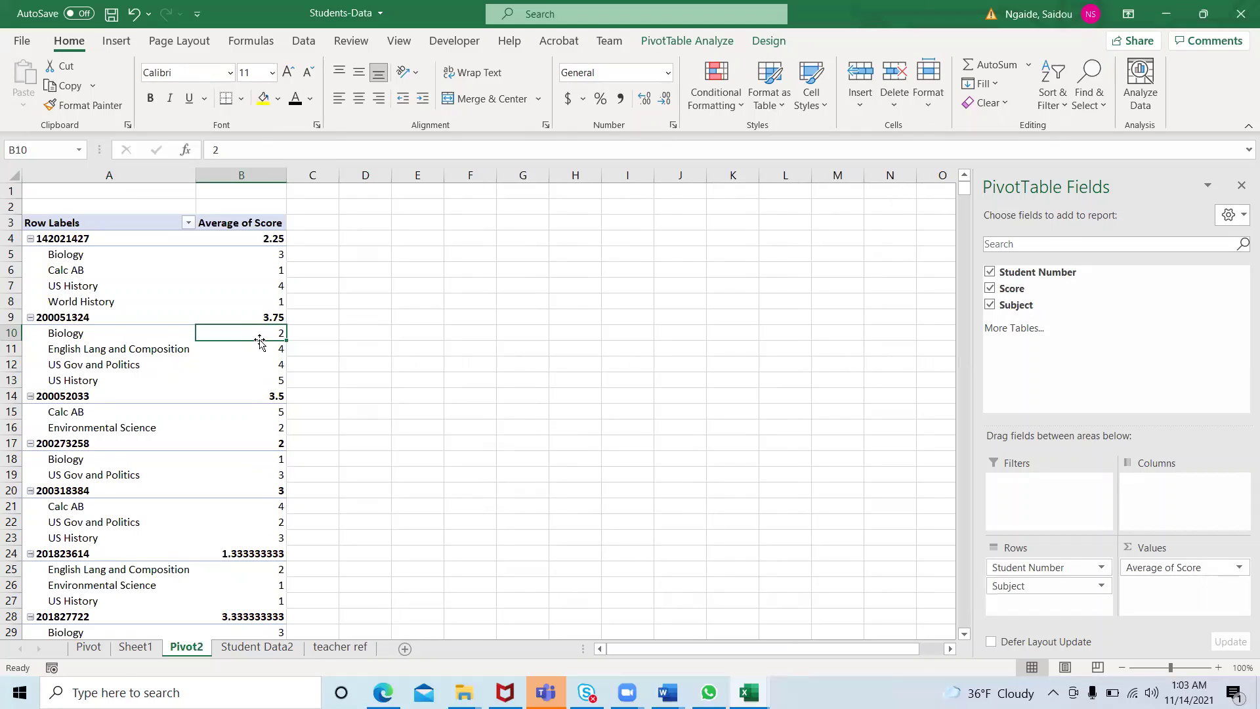
{"action": "right_click", "coordinate": [263, 339]}
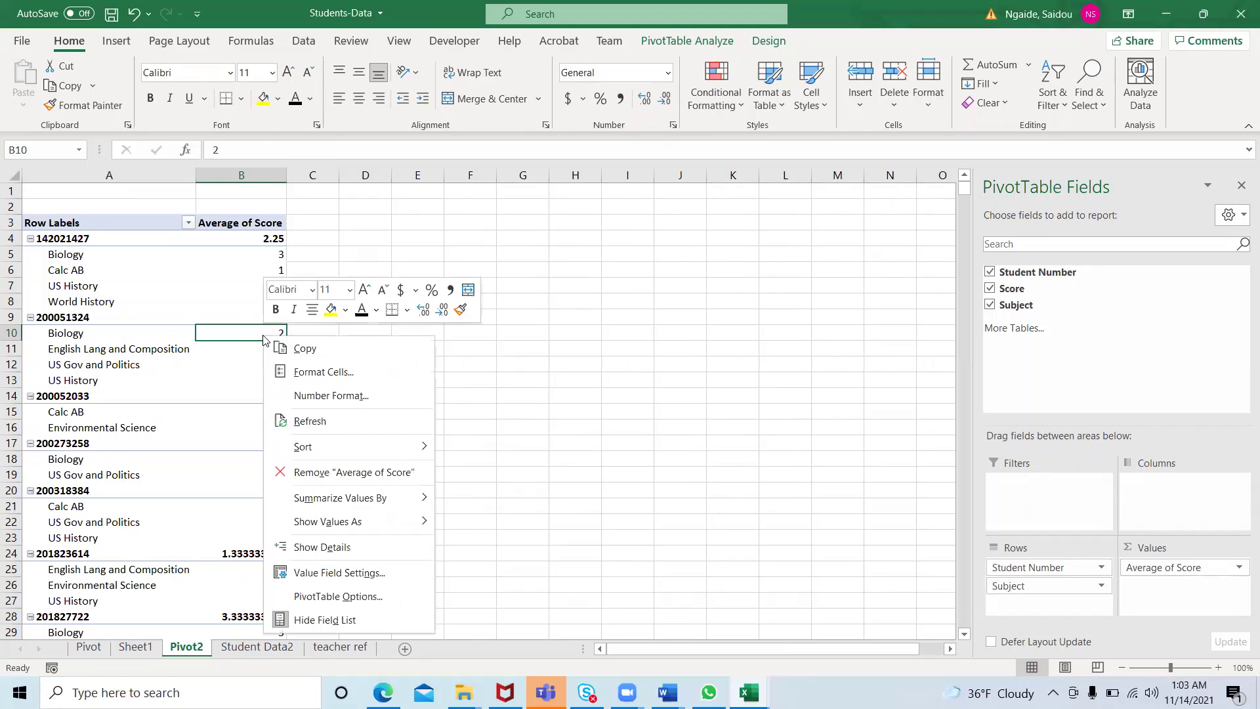
{"action": "left_click", "coordinate": [328, 395]}
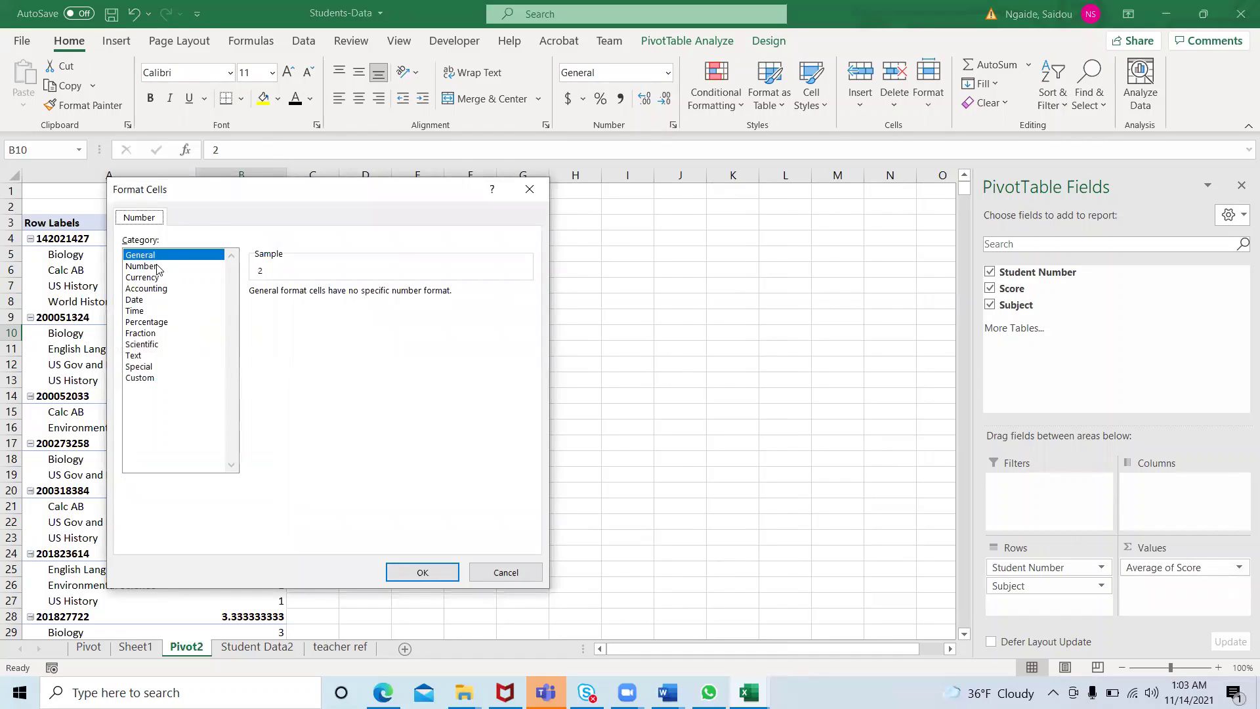
{"action": "left_click", "coordinate": [141, 265]}
{"action": "left_click", "coordinate": [366, 297]}
{"action": "left_click", "coordinate": [366, 297]}
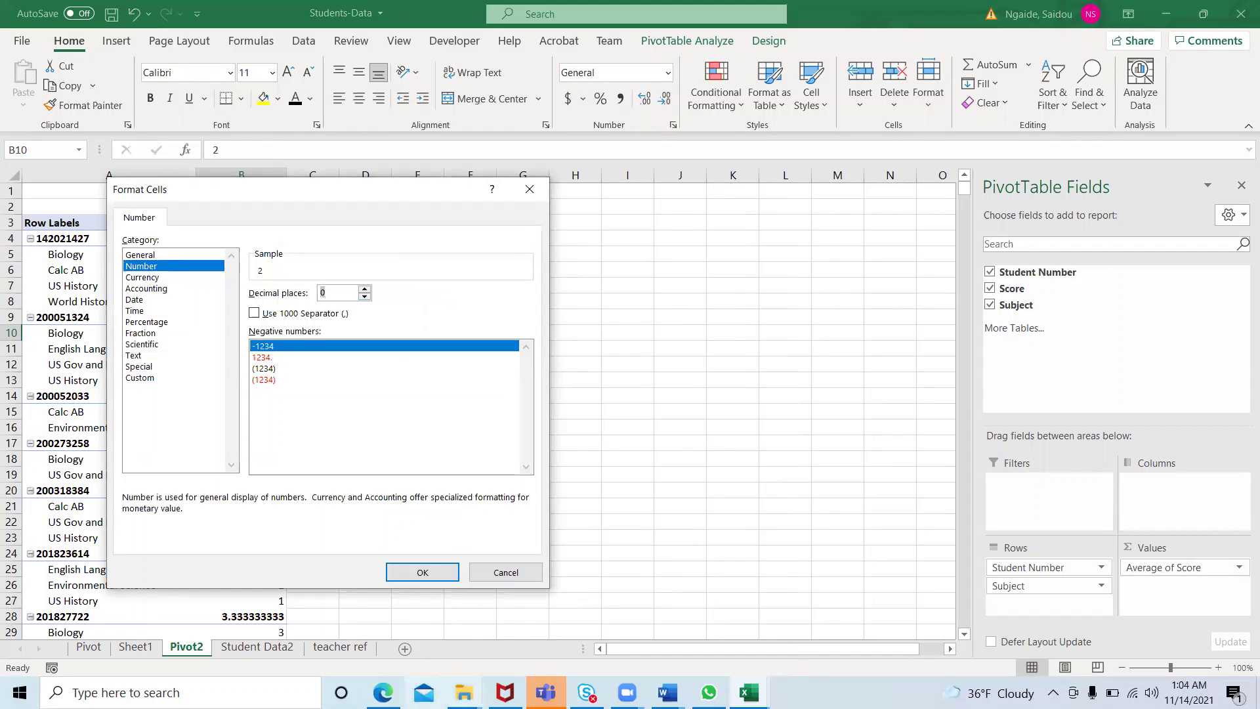
{"action": "left_click", "coordinate": [422, 572]}
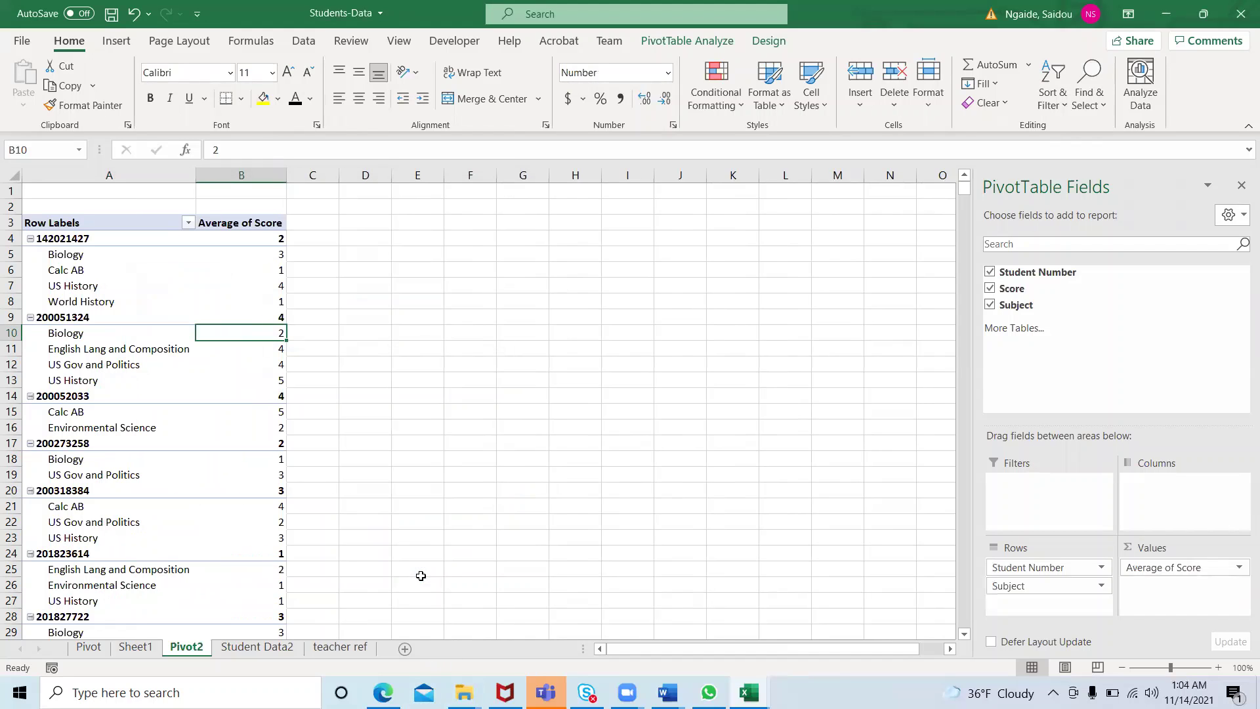
Look through the rounded average scores by student and subject in the pivot table
{"action": "left_click", "coordinate": [421, 475]}
{"action": "scroll", "coordinate": [421, 474], "scroll_direction": "down", "scroll_amount": 3}
{"action": "scroll", "coordinate": [421, 474], "scroll_direction": "up", "scroll_amount": 3}
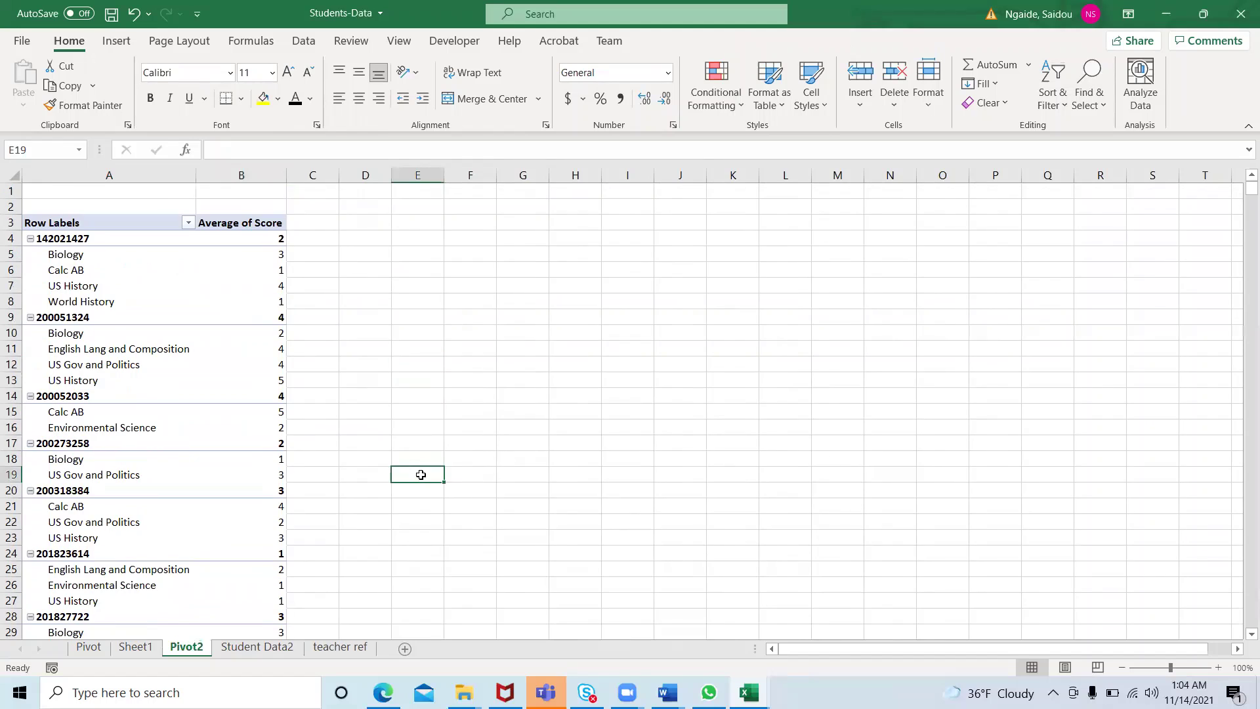
{"action": "scroll", "coordinate": [420, 474], "scroll_direction": "down", "scroll_amount": 20}
{"action": "scroll", "coordinate": [421, 474], "scroll_direction": "up", "scroll_amount": 20}
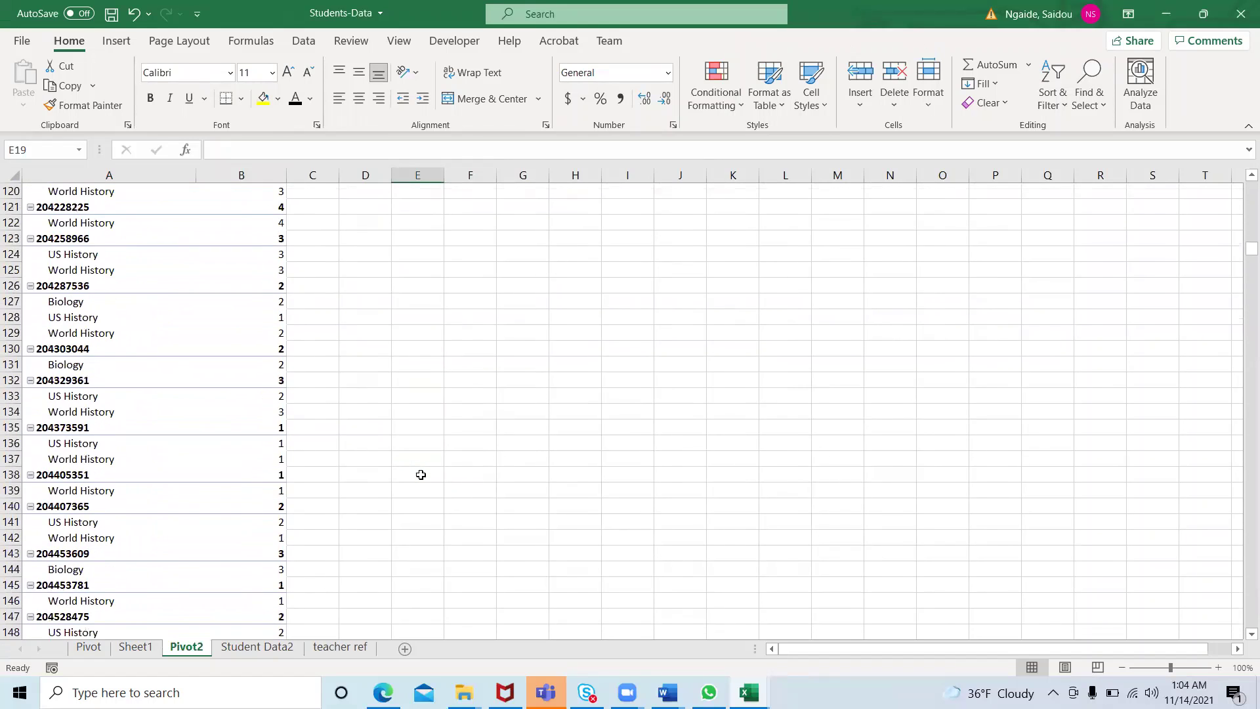
{"action": "scroll", "coordinate": [421, 474], "scroll_direction": "up", "scroll_amount": 20}
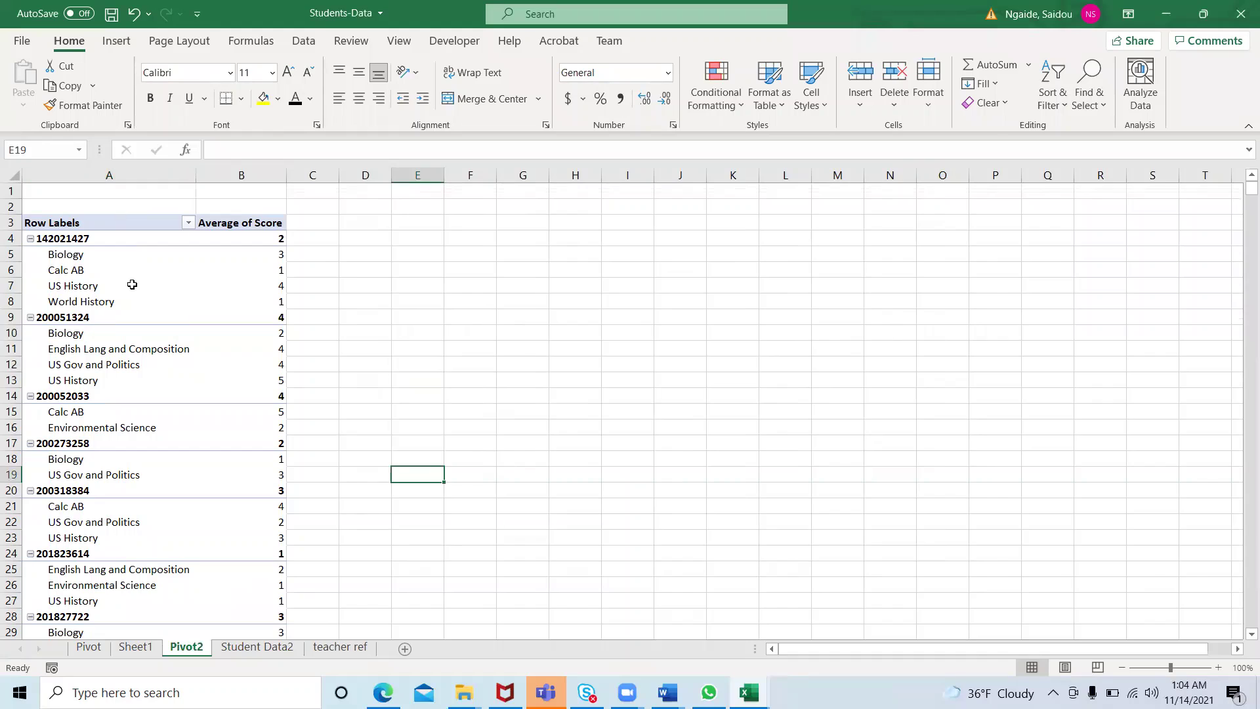
{"action": "left_click", "coordinate": [132, 284]}
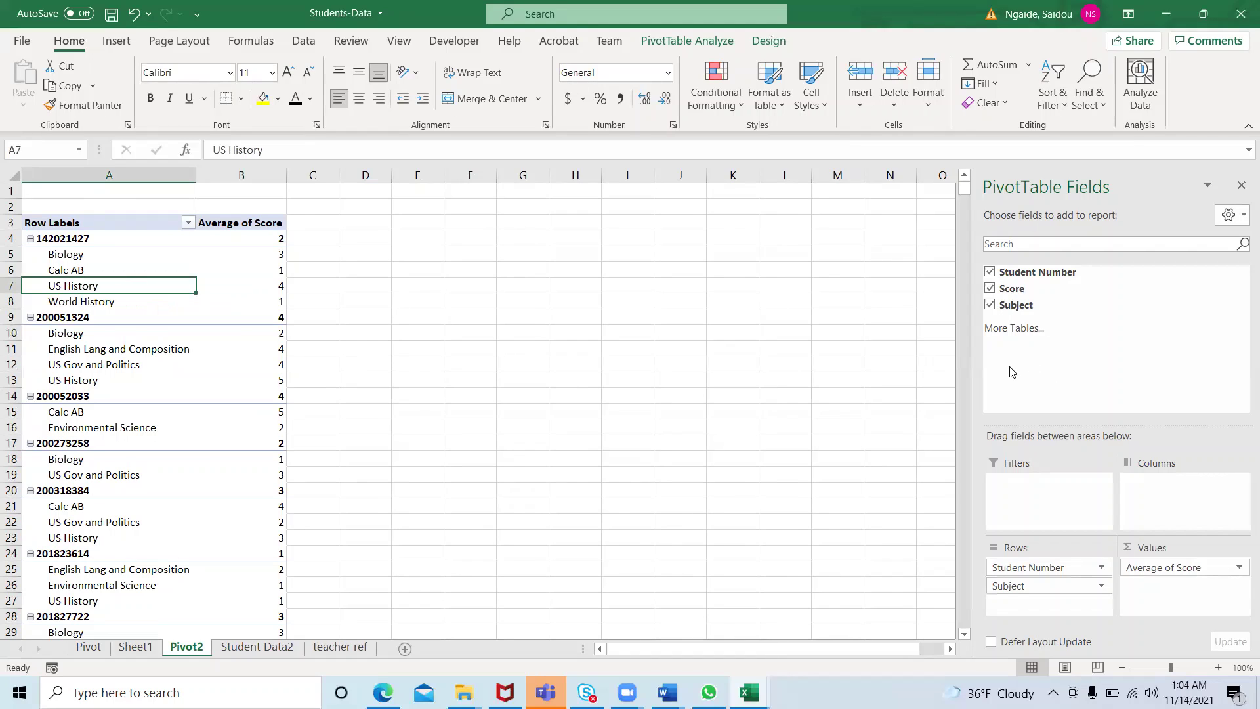
On the Student Data2 sheet, add a Pass/Fail column header in D1, next to Subject
{"action": "left_click", "coordinate": [256, 647]}
{"action": "scroll", "coordinate": [346, 319], "scroll_direction": "up", "scroll_amount": 1}
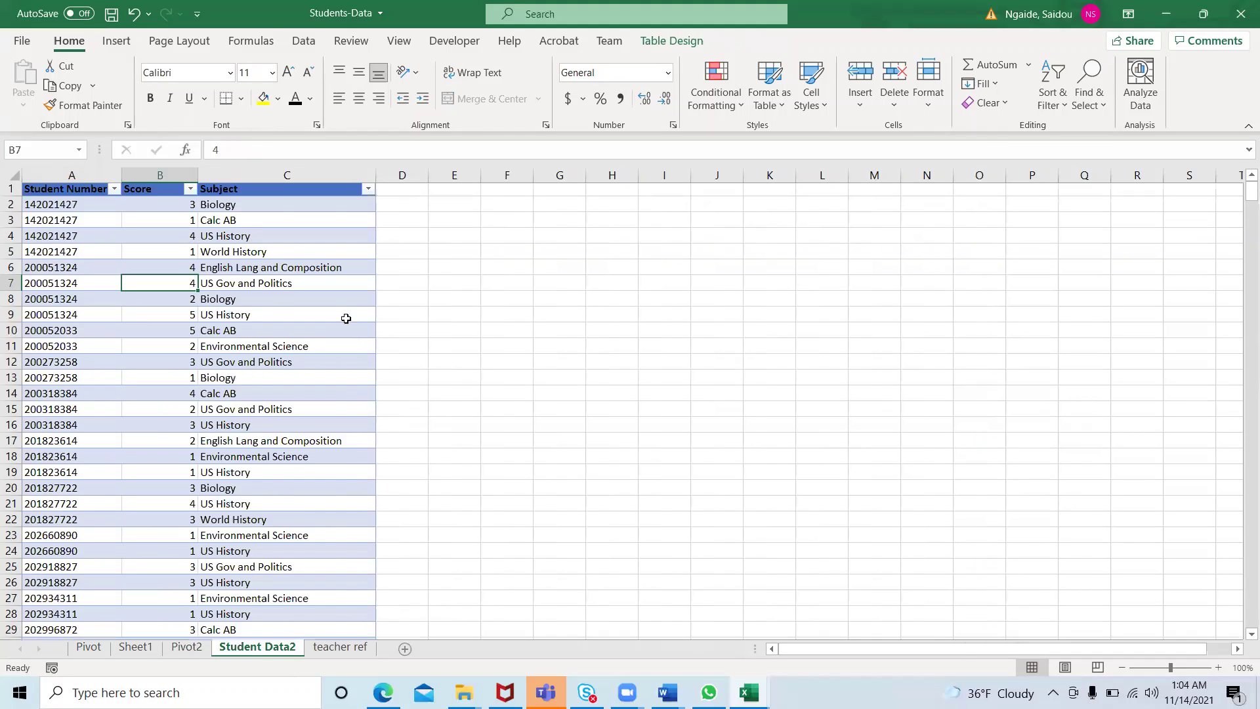
{"action": "left_click", "coordinate": [395, 192]}
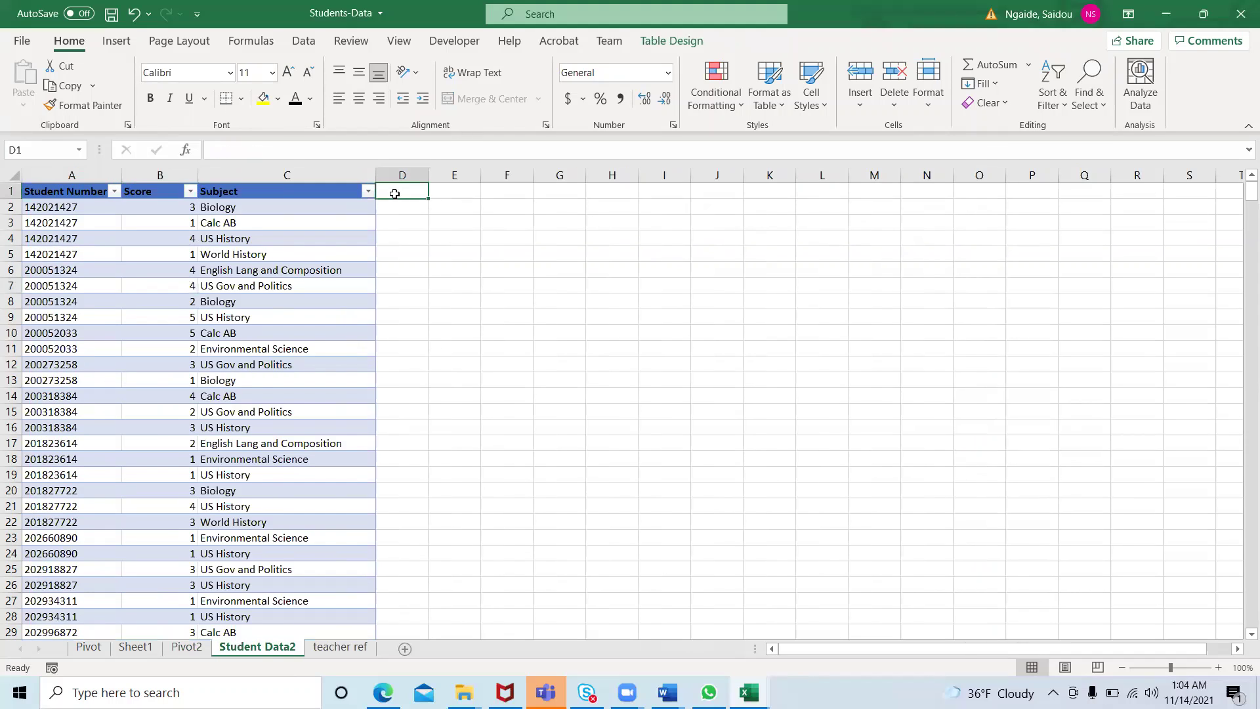
{"action": "type", "text": "P"}
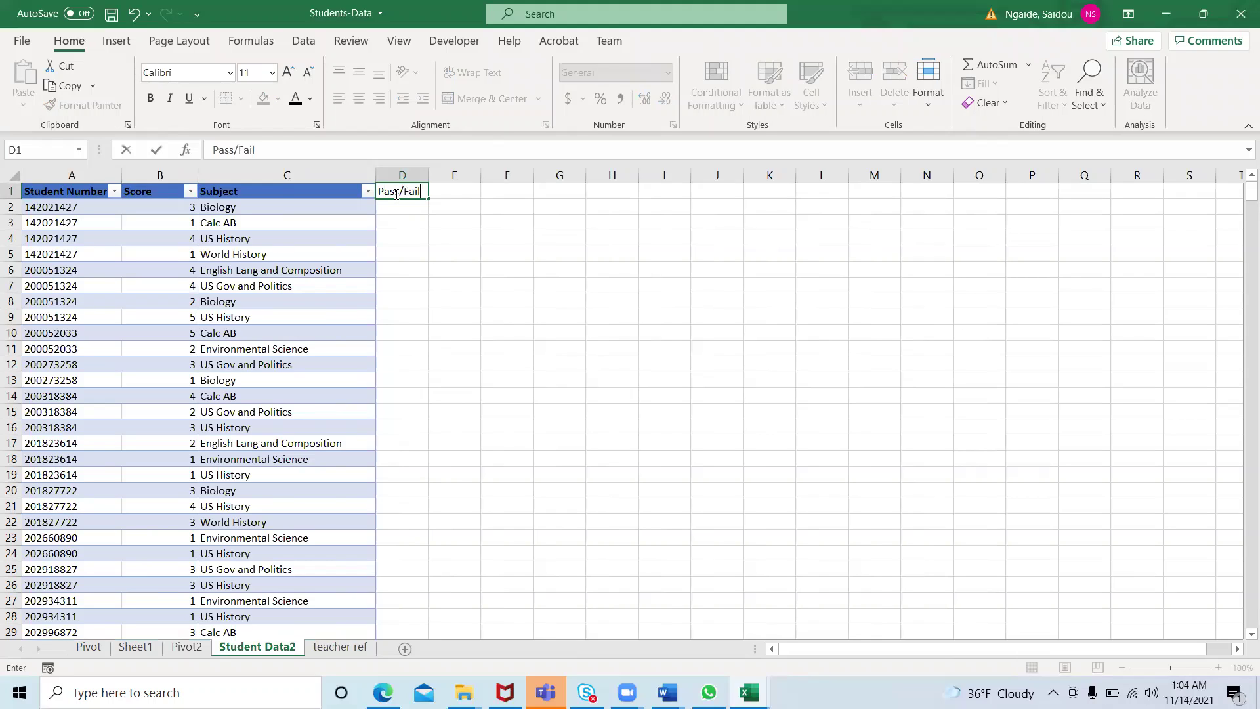
{"action": "type", "text": "ass/Fail"}
{"action": "left_click", "coordinate": [402, 212]}
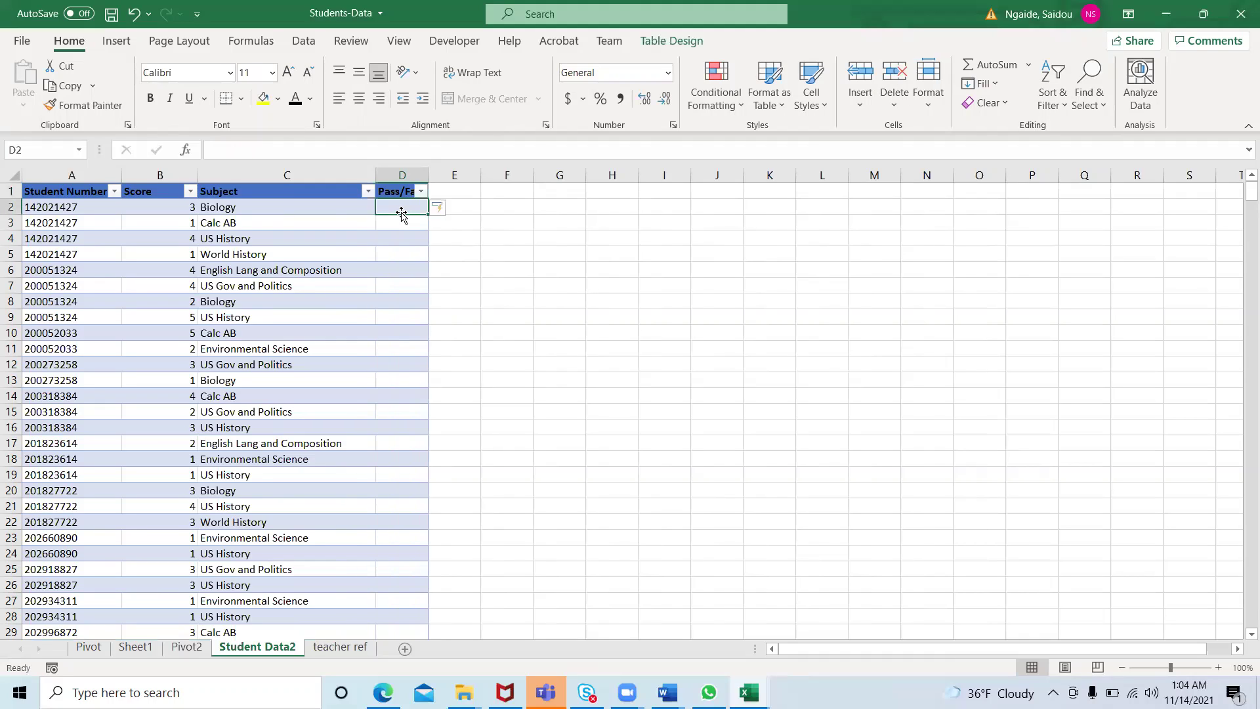
Write an IF formula in D2 that returns "Pass" when the row's Score is >=3 and "Fail" otherwise
{"action": "type", "text": "="}
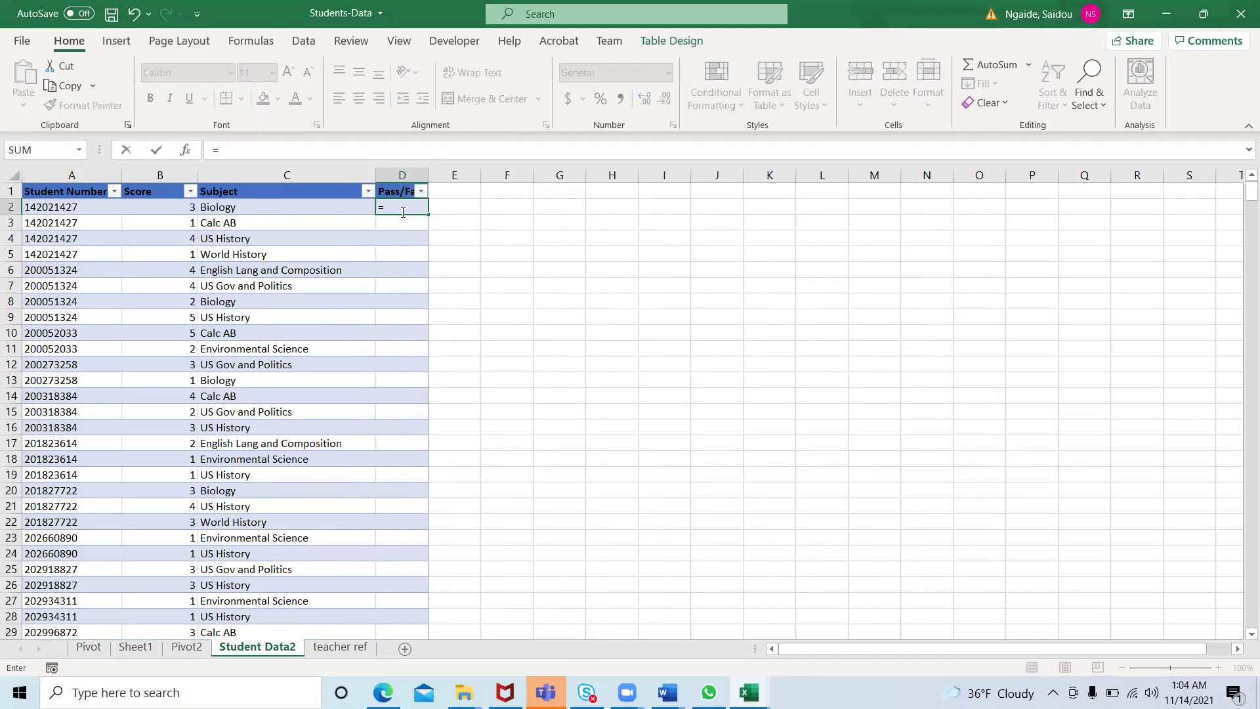
{"action": "type", "text": "if("}
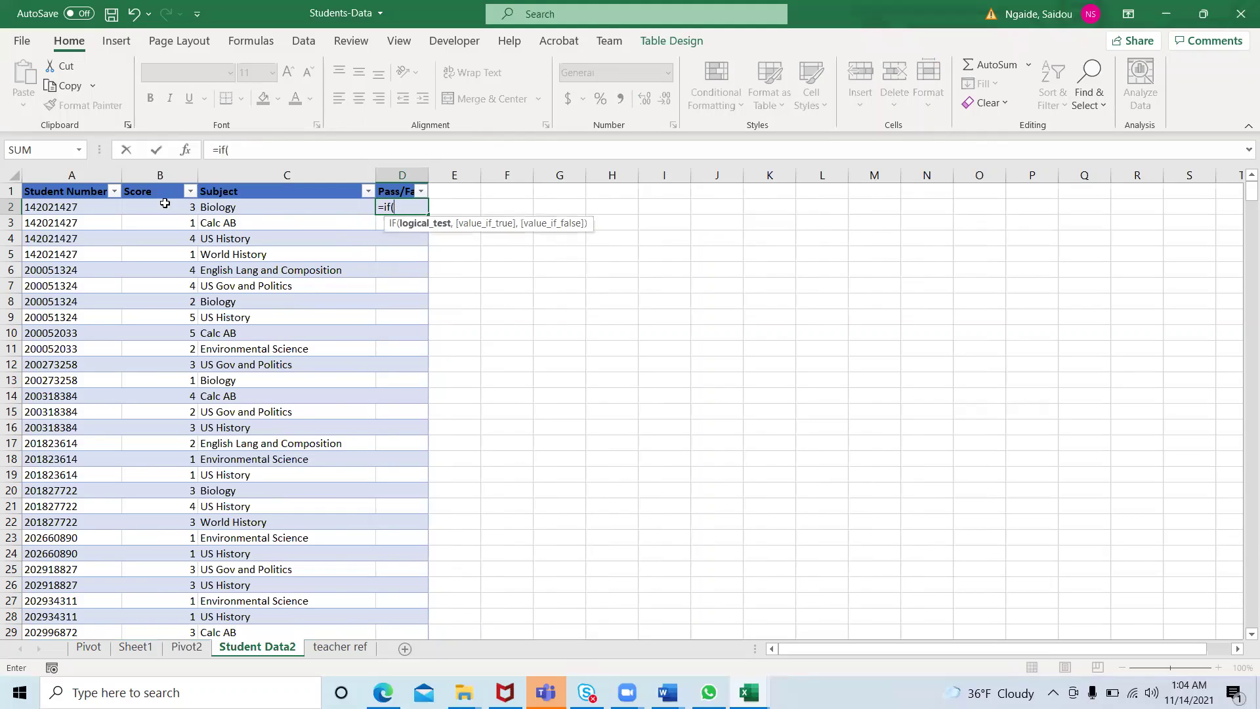
{"action": "left_click", "coordinate": [163, 209]}
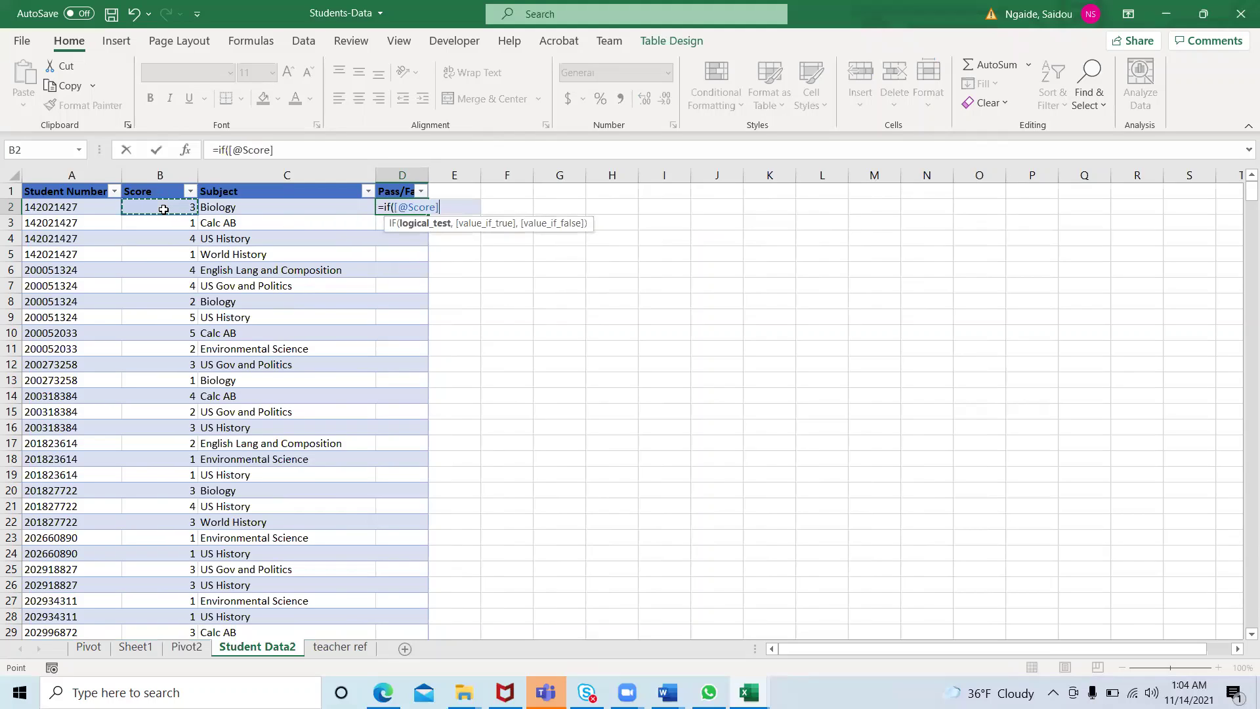
{"action": "type", "text": ">=3,"}
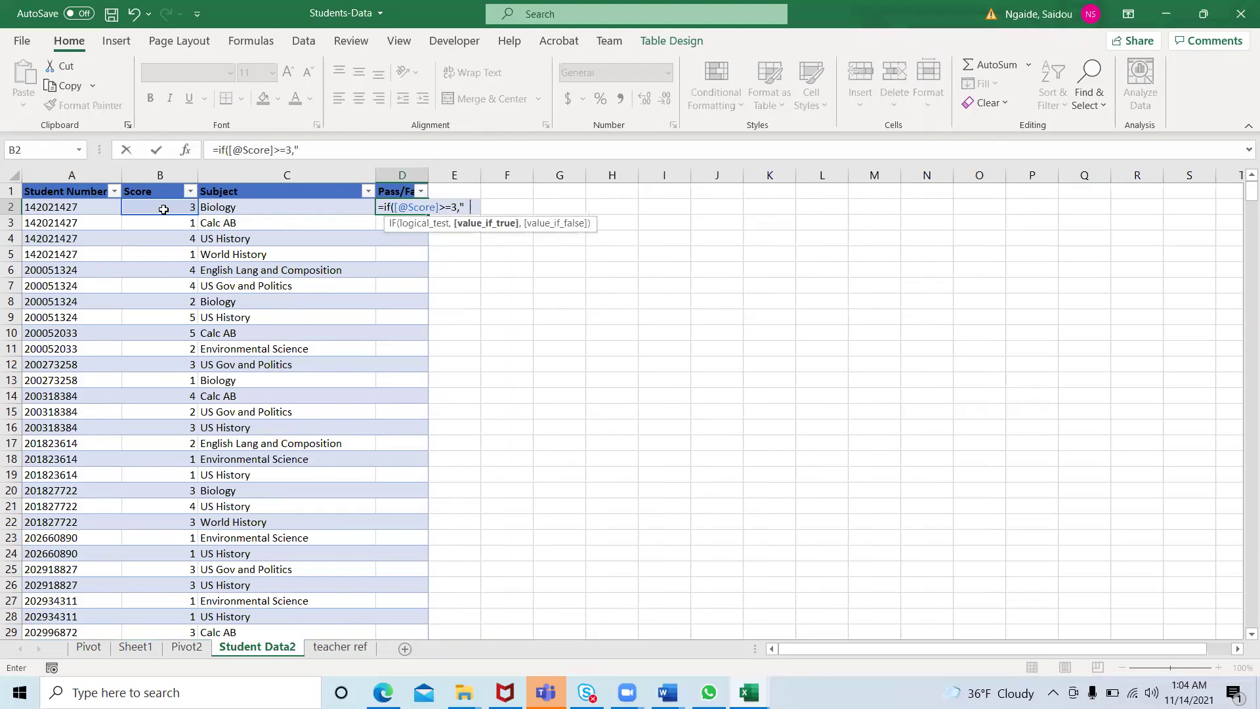
{"action": "type", "text": "\"Pass"}
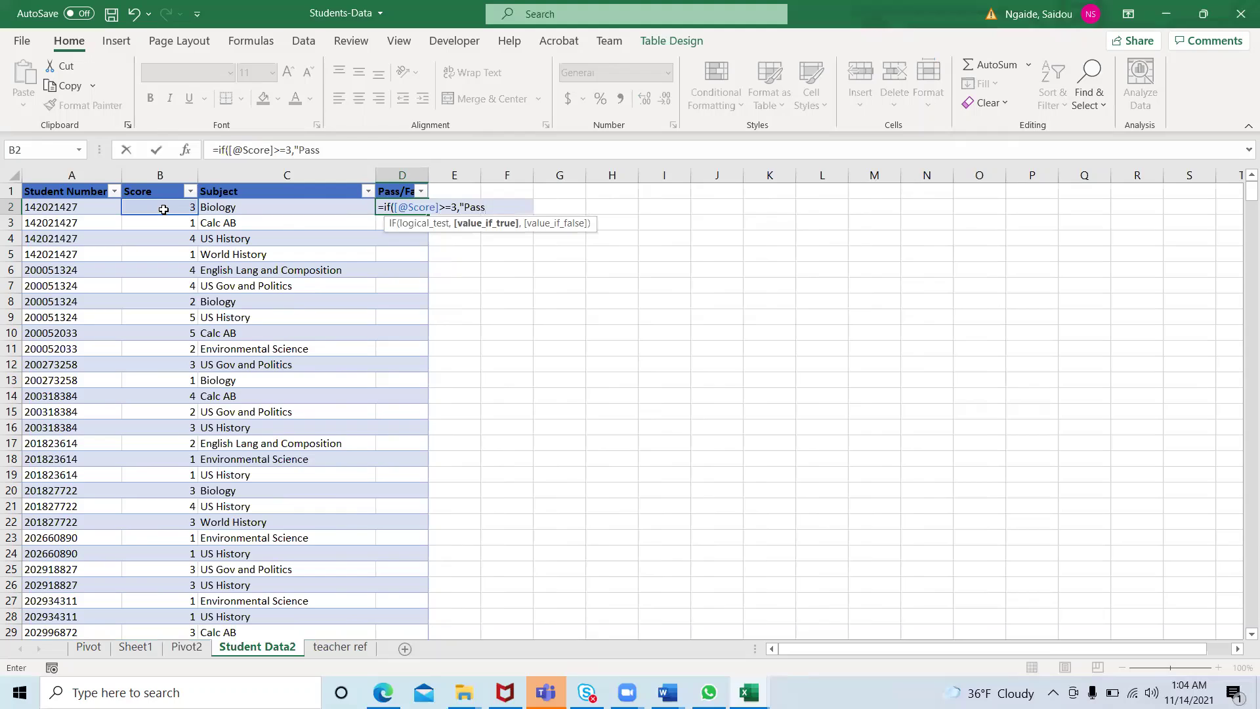
{"action": "type", "text": "\",\"Fail'"}
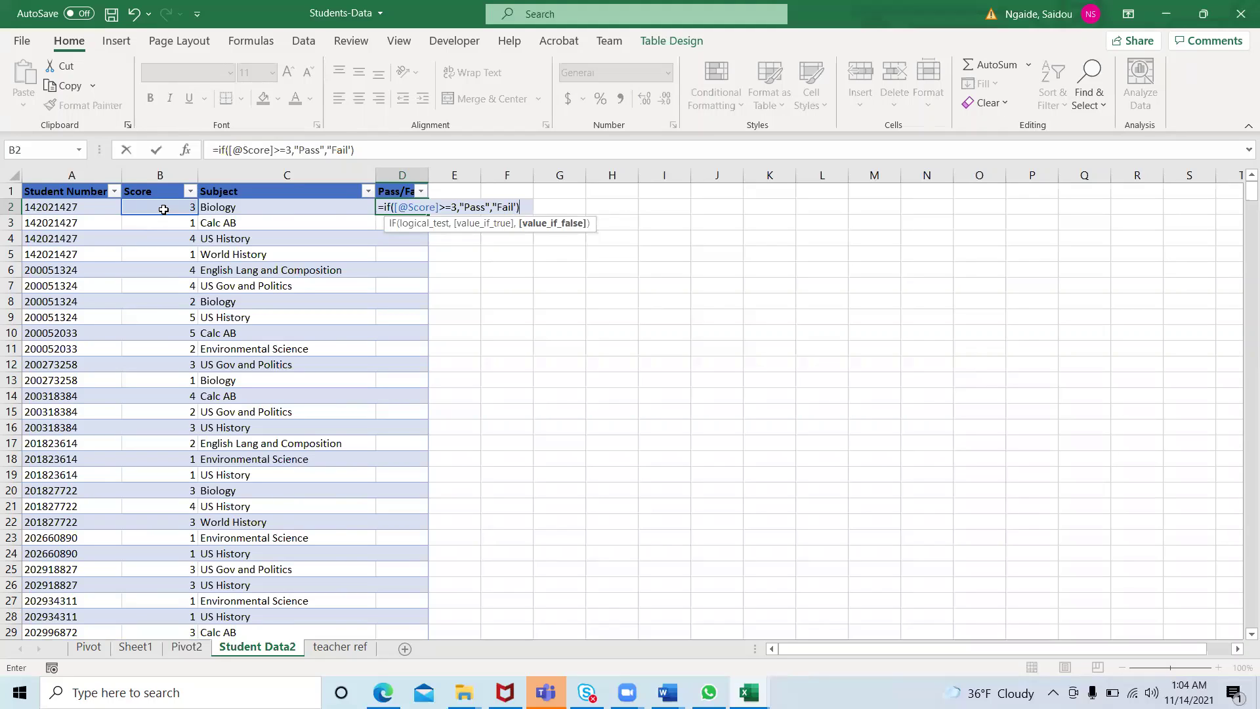
{"action": "key", "text": "Return"}
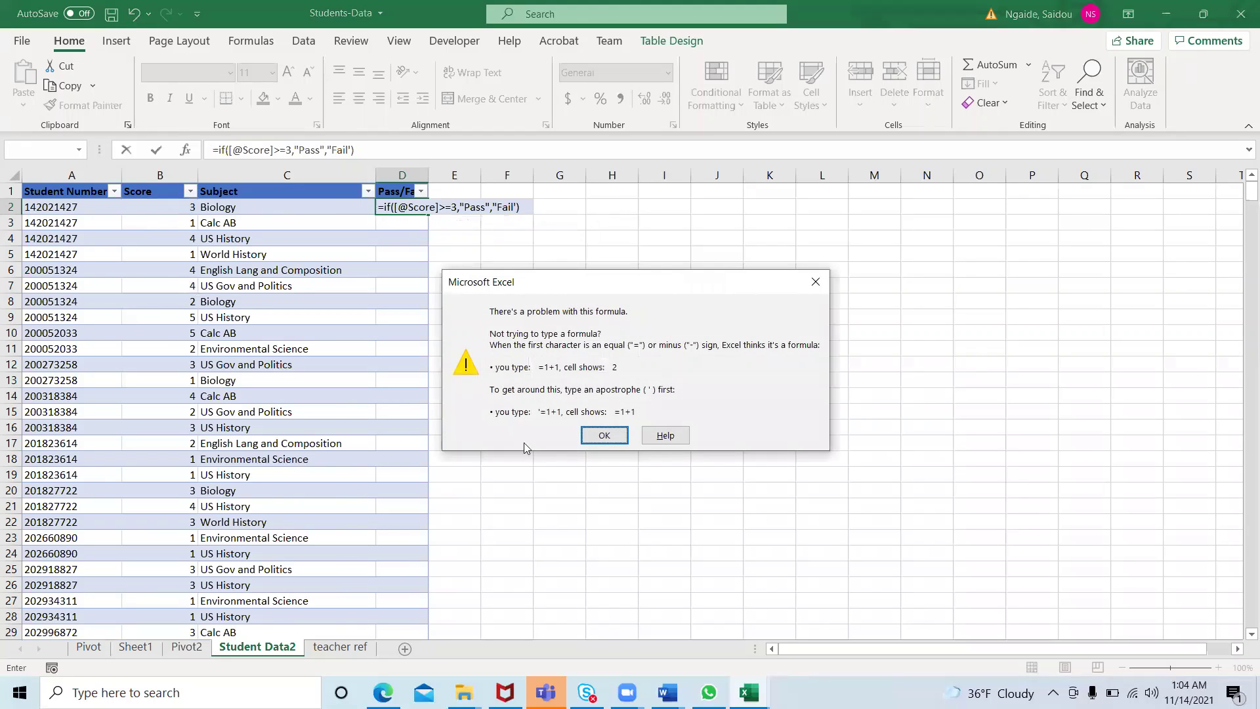
Correct the D2 formula by replacing the apostrophe after Fail with a double quotation mark
{"action": "left_click", "coordinate": [603, 434]}
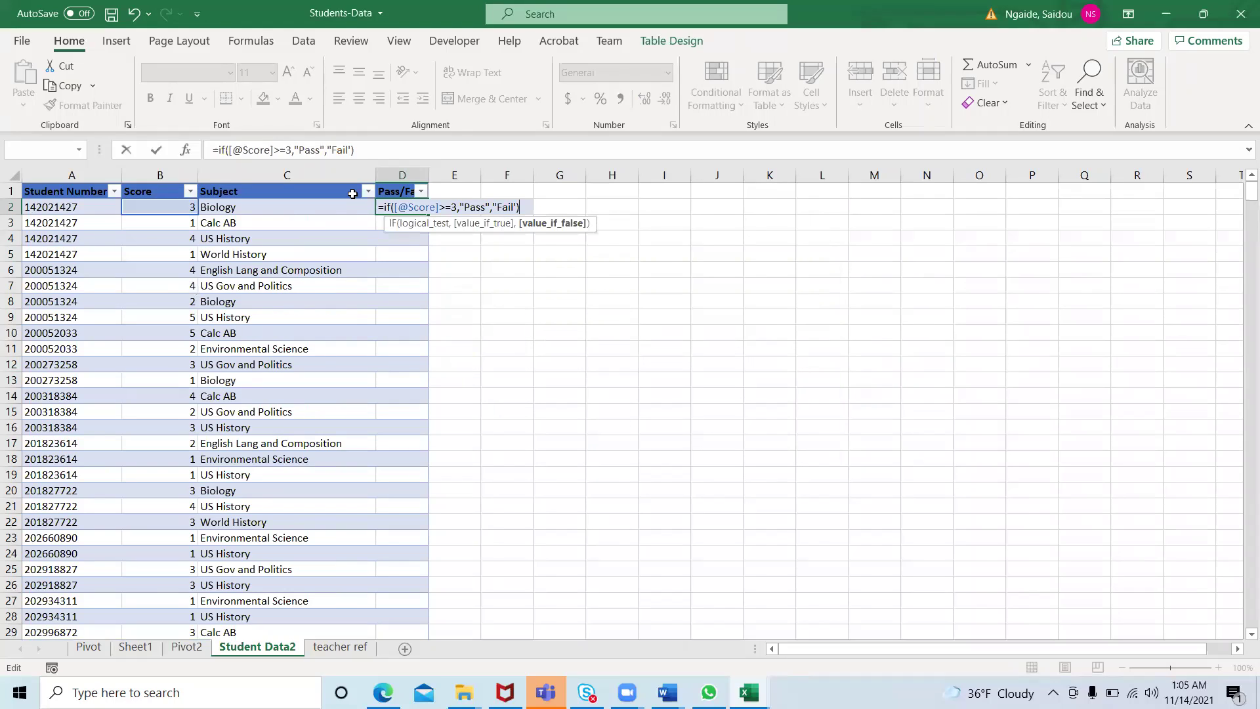
{"action": "left_click", "coordinate": [356, 154]}
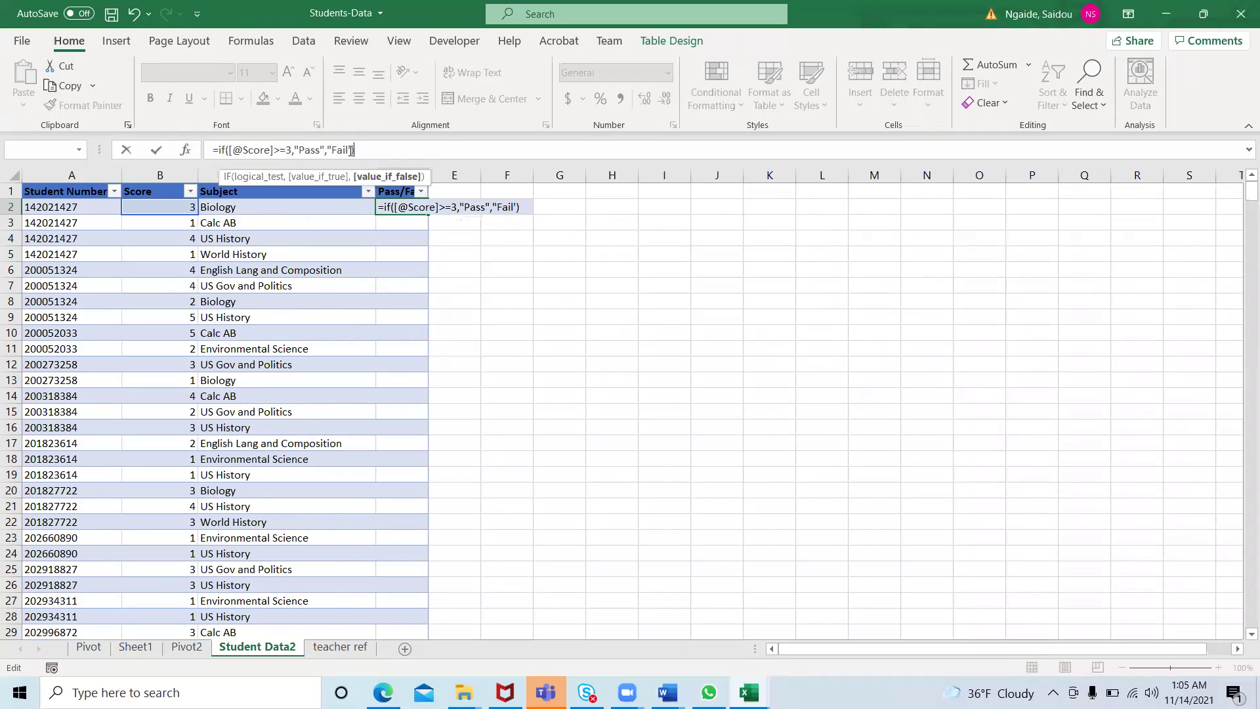
{"action": "key", "text": "BackSpace"}
{"action": "type", "text": "\""}
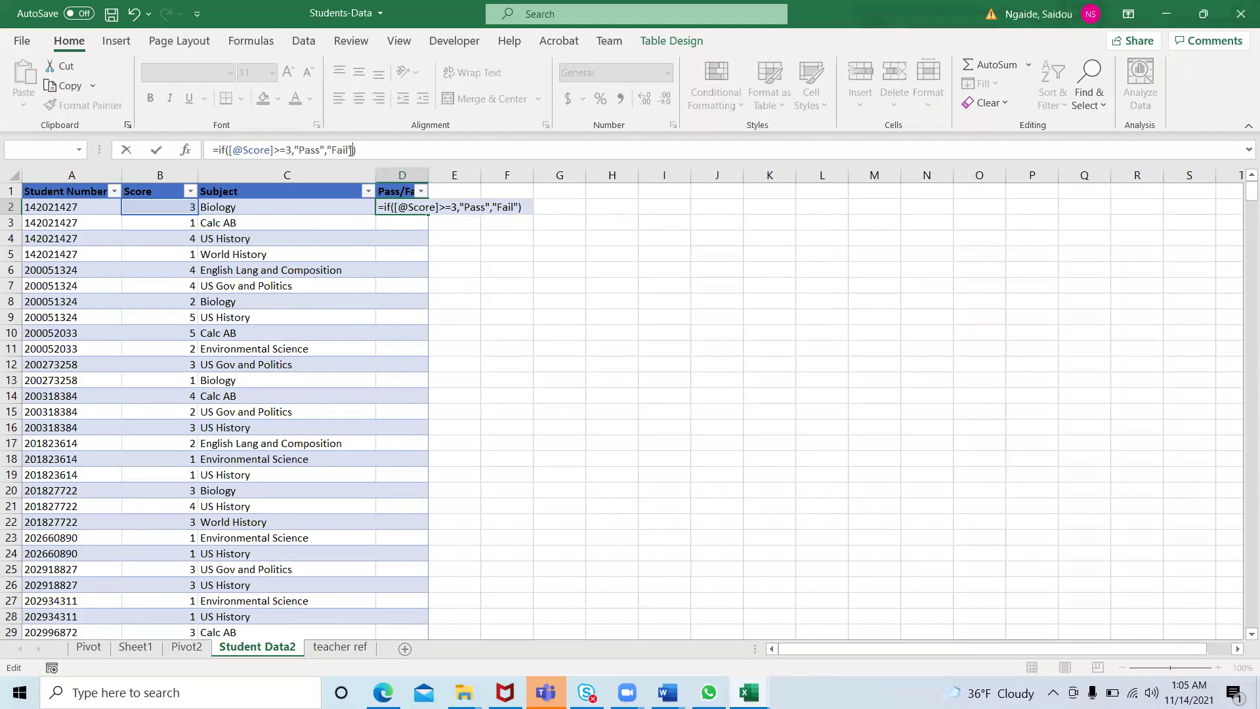
{"action": "key", "text": "Return"}
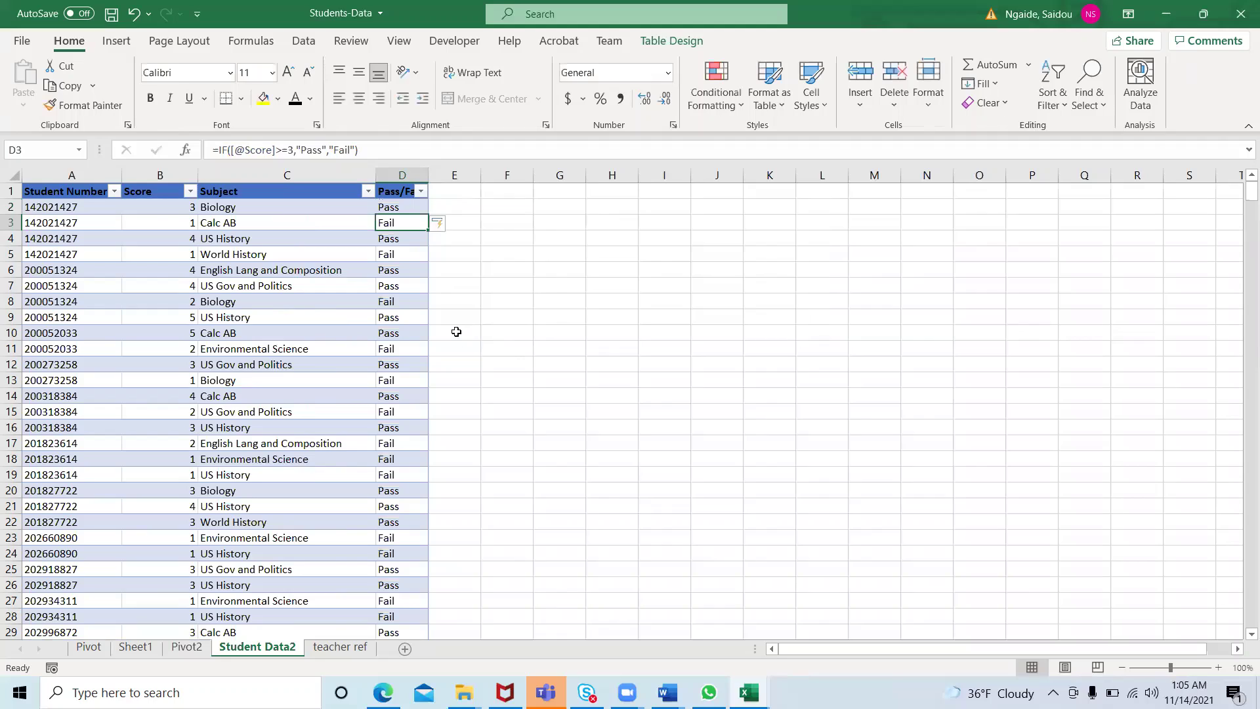
Check the Pass/Fail results down to the table's last row and return to the Pivot2 sheet
{"action": "left_click", "coordinate": [414, 207]}
{"action": "key", "text": "ctrl+shift+Down"}
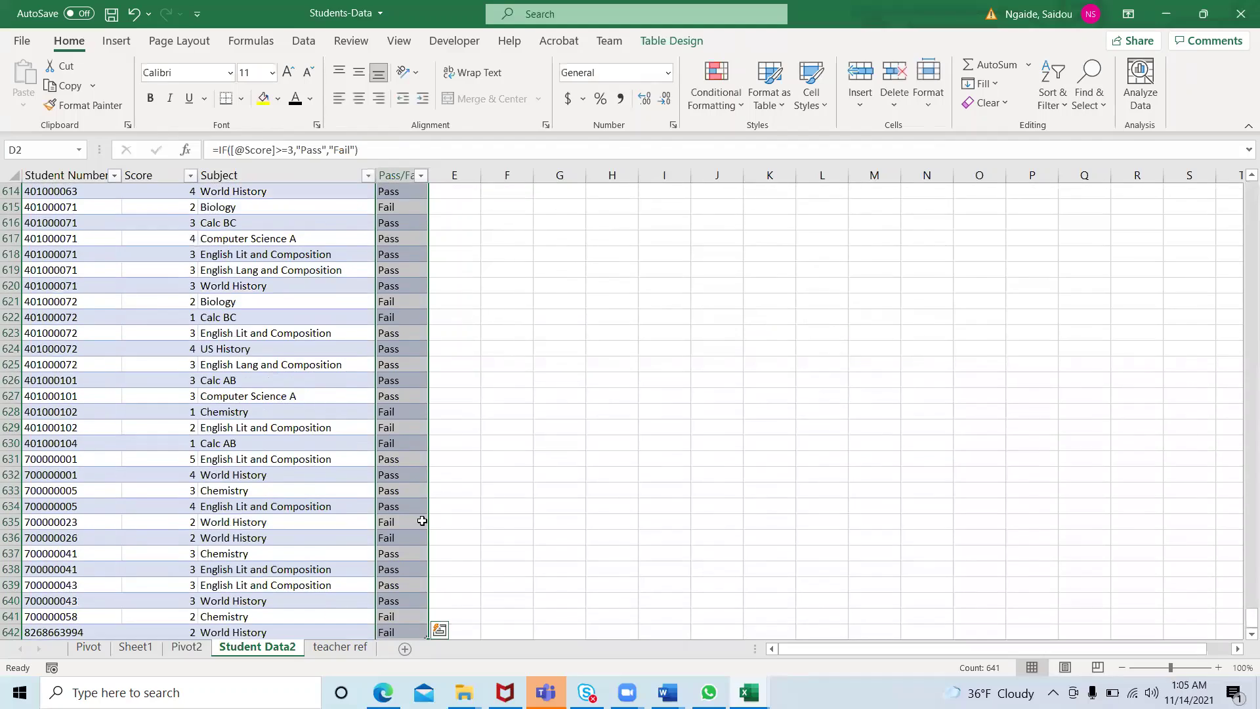
{"action": "scroll", "coordinate": [422, 521], "scroll_direction": "down", "scroll_amount": 9}
{"action": "scroll", "coordinate": [422, 520], "scroll_direction": "up", "scroll_amount": 5}
{"action": "scroll", "coordinate": [422, 521], "scroll_direction": "up", "scroll_amount": 20}
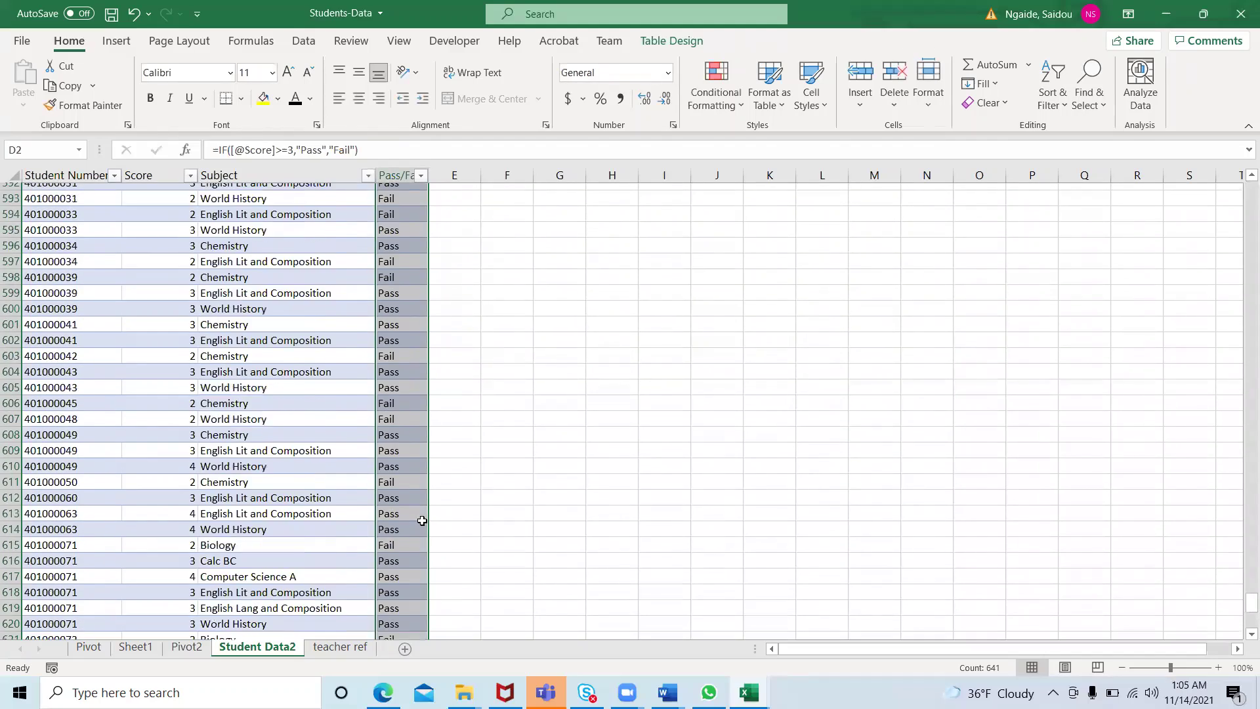
{"action": "scroll", "coordinate": [422, 521], "scroll_direction": "up", "scroll_amount": 20}
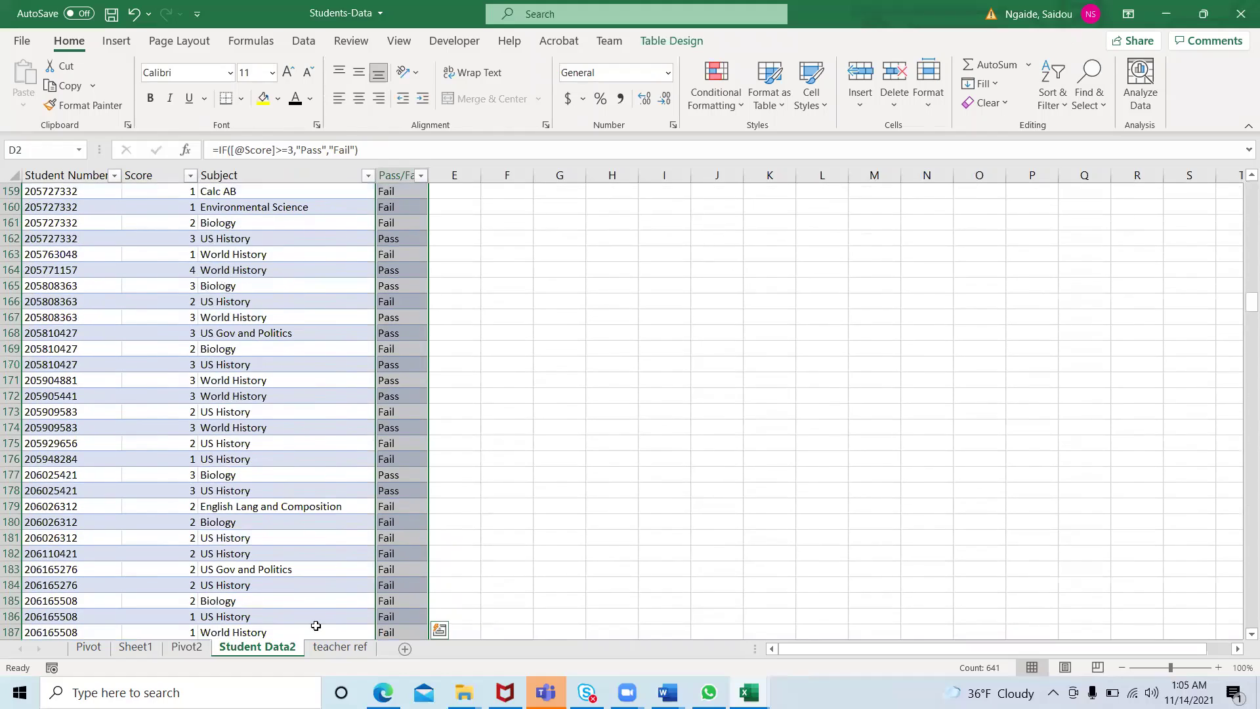
{"action": "left_click", "coordinate": [185, 647]}
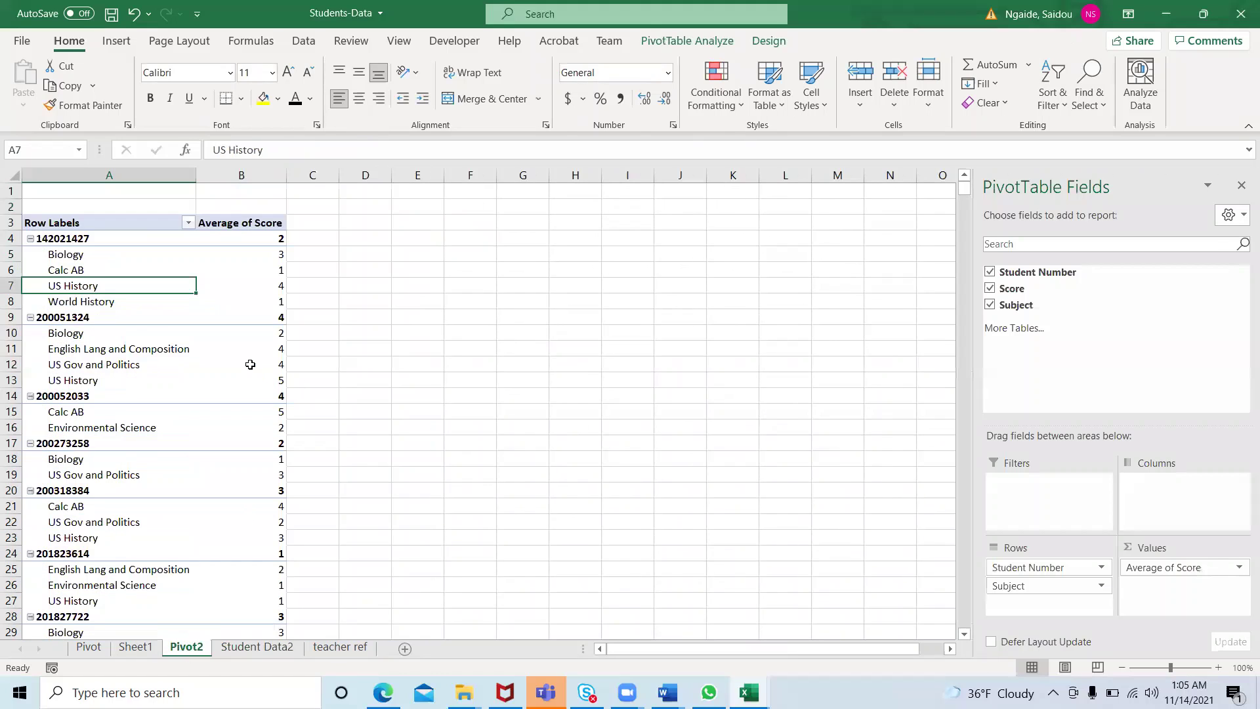
Refresh the Pivot2 pivot table and add the new Pass/Fail field as a report filter
{"action": "left_click", "coordinate": [231, 360]}
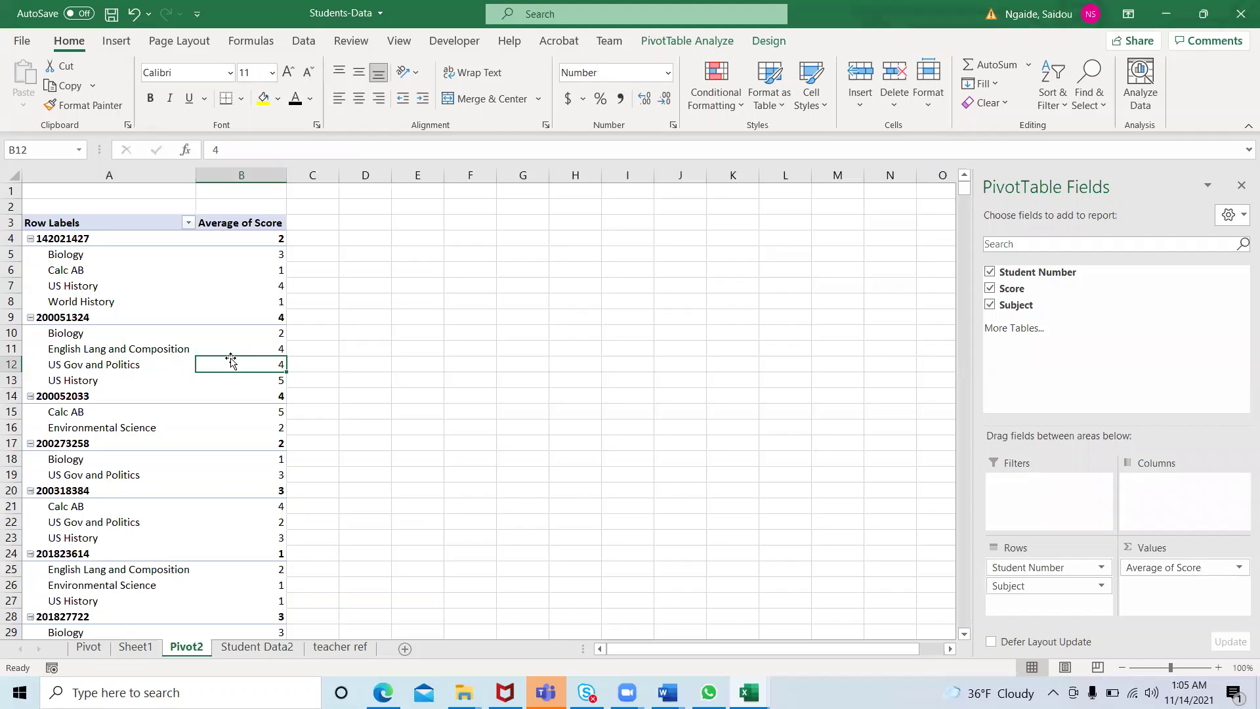
{"action": "right_click", "coordinate": [224, 362]}
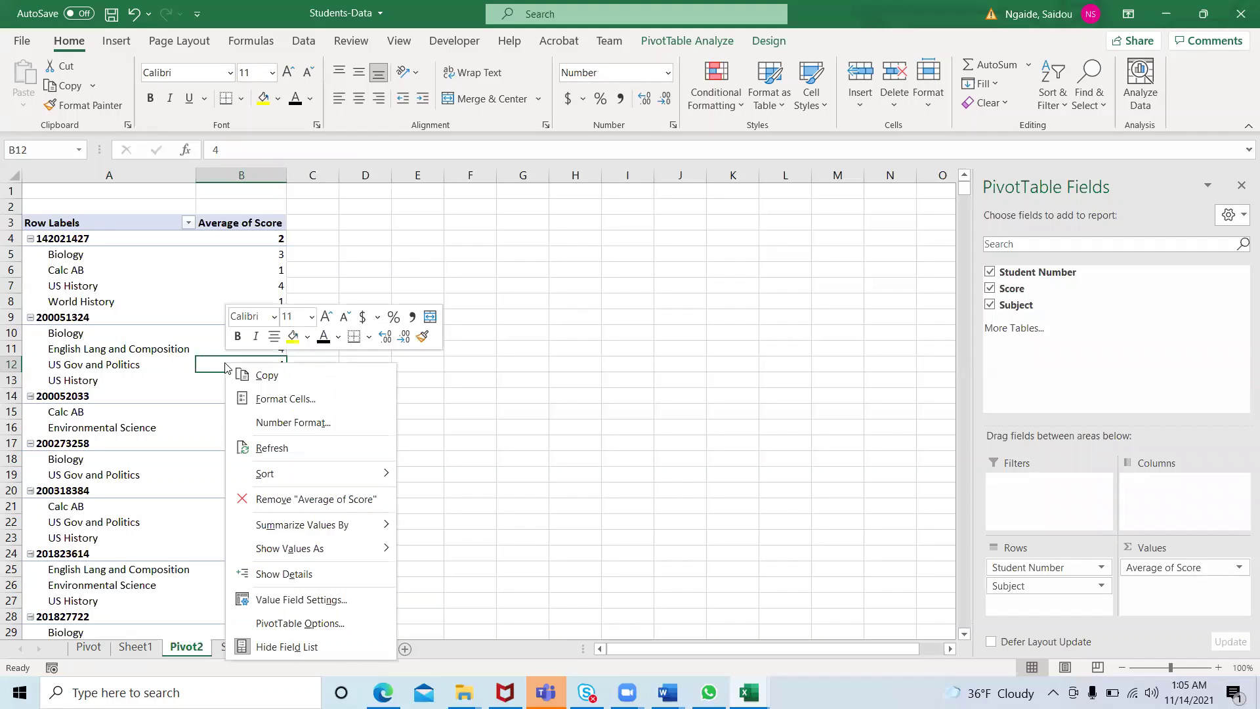
{"action": "left_click", "coordinate": [277, 445]}
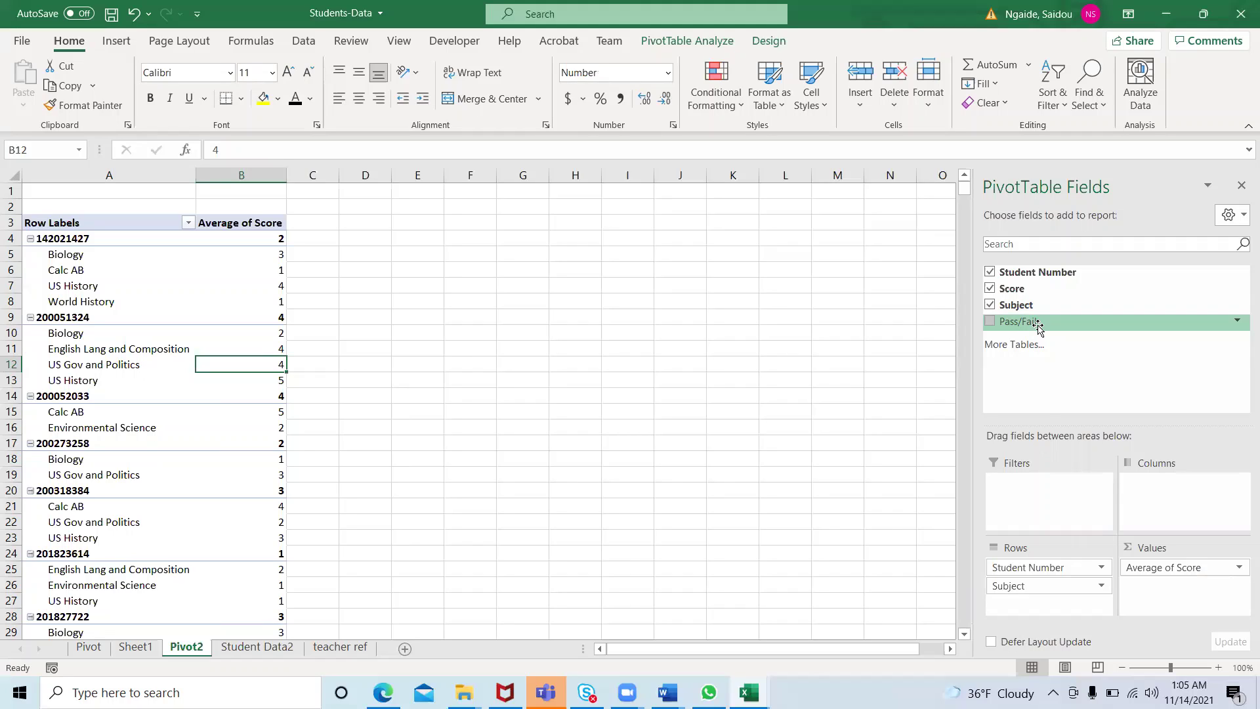
{"action": "left_click_drag", "start_coordinate": [1038, 326], "coordinate": [1029, 506]}
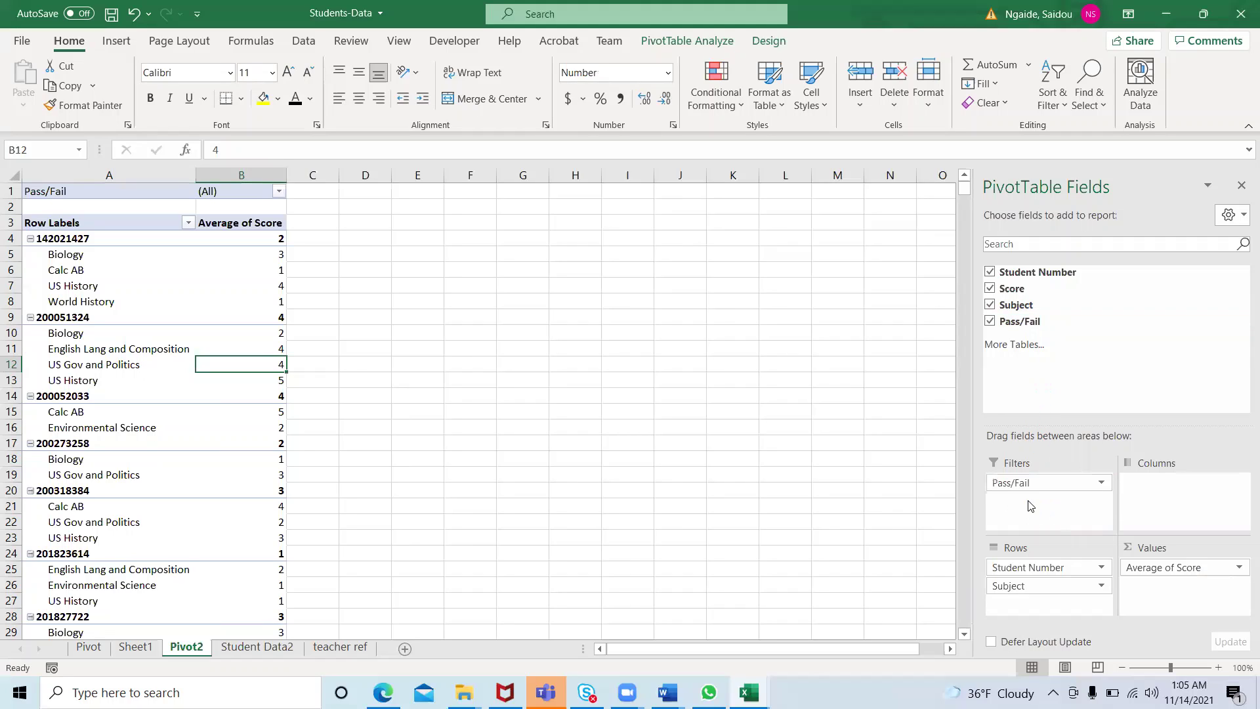
Filter the pivot table by Pass/Fail to show only the Pass records
{"action": "left_click", "coordinate": [279, 192]}
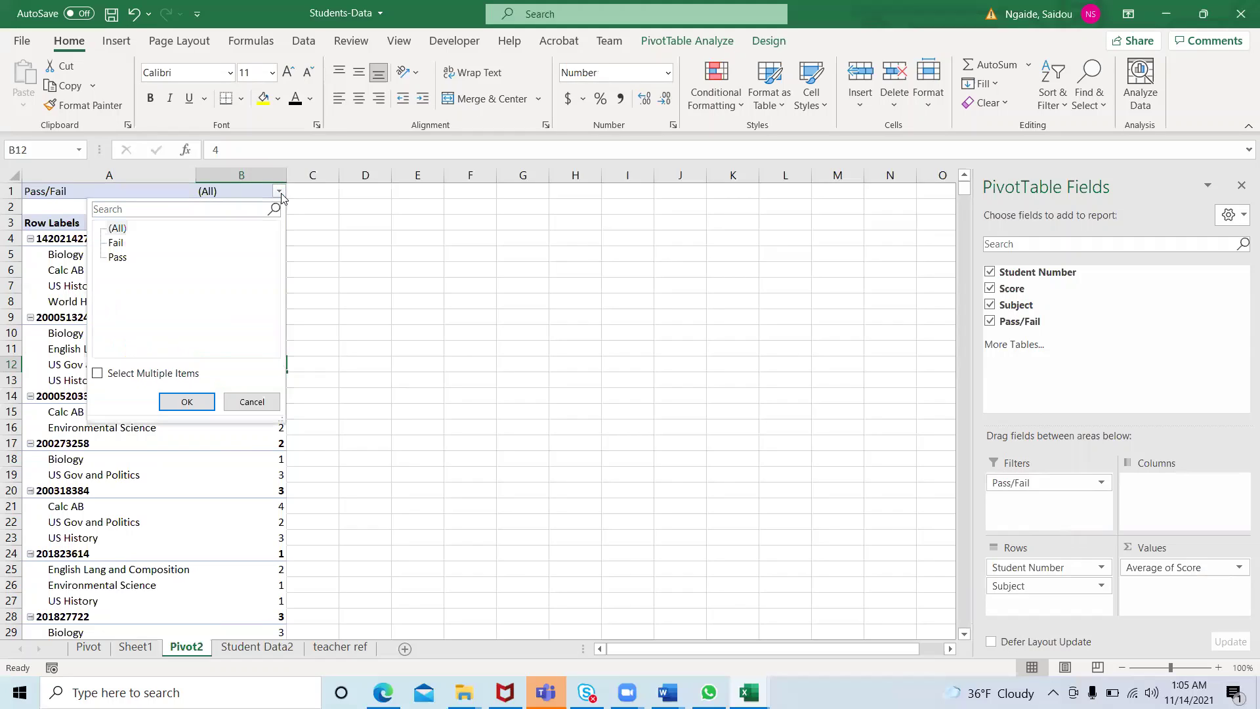
{"action": "left_click", "coordinate": [118, 257]}
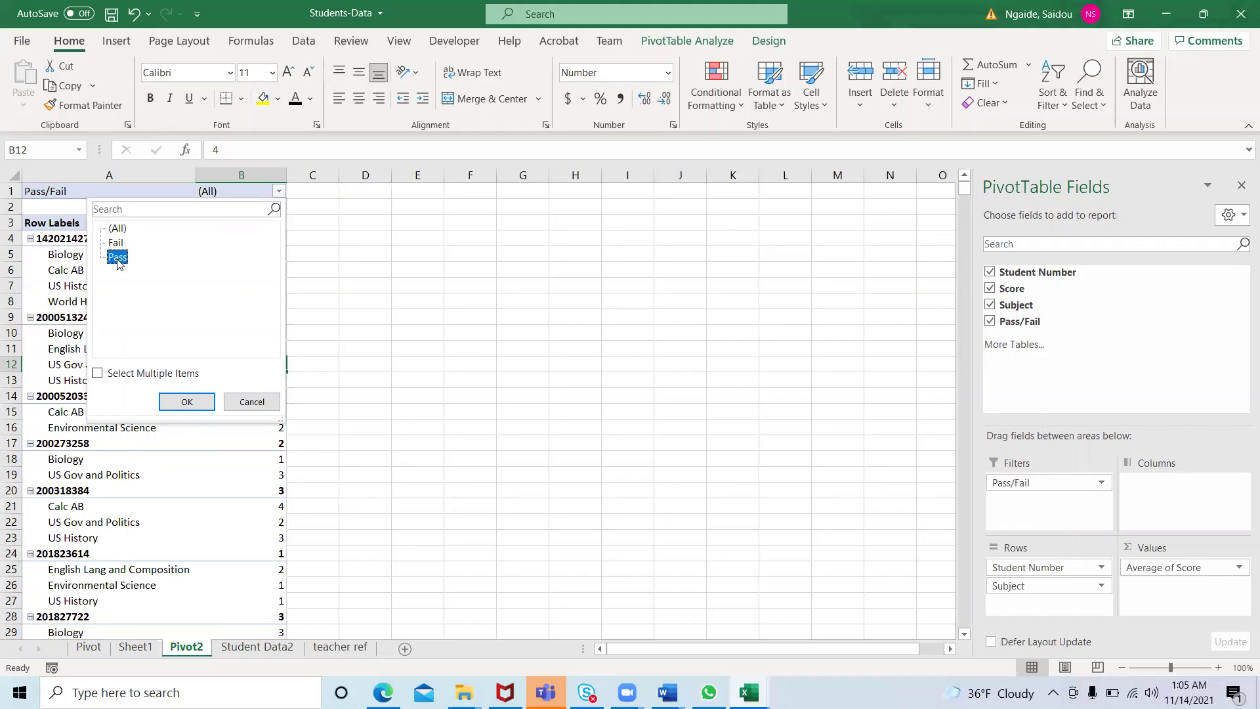
{"action": "left_click", "coordinate": [187, 403]}
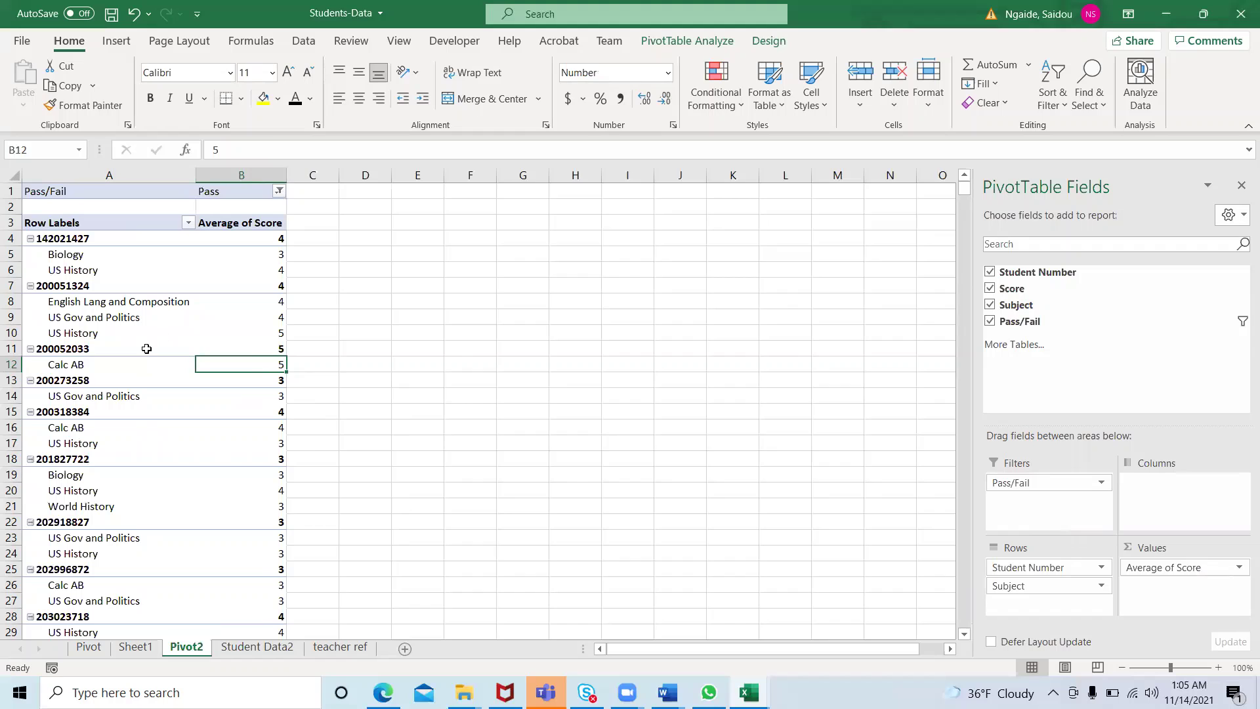
Review the subjects and average scores listed per student in the Pass-filtered pivot table
{"action": "scroll", "coordinate": [146, 348], "scroll_direction": "down", "scroll_amount": 1}
{"action": "scroll", "coordinate": [146, 348], "scroll_direction": "down", "scroll_amount": 10}
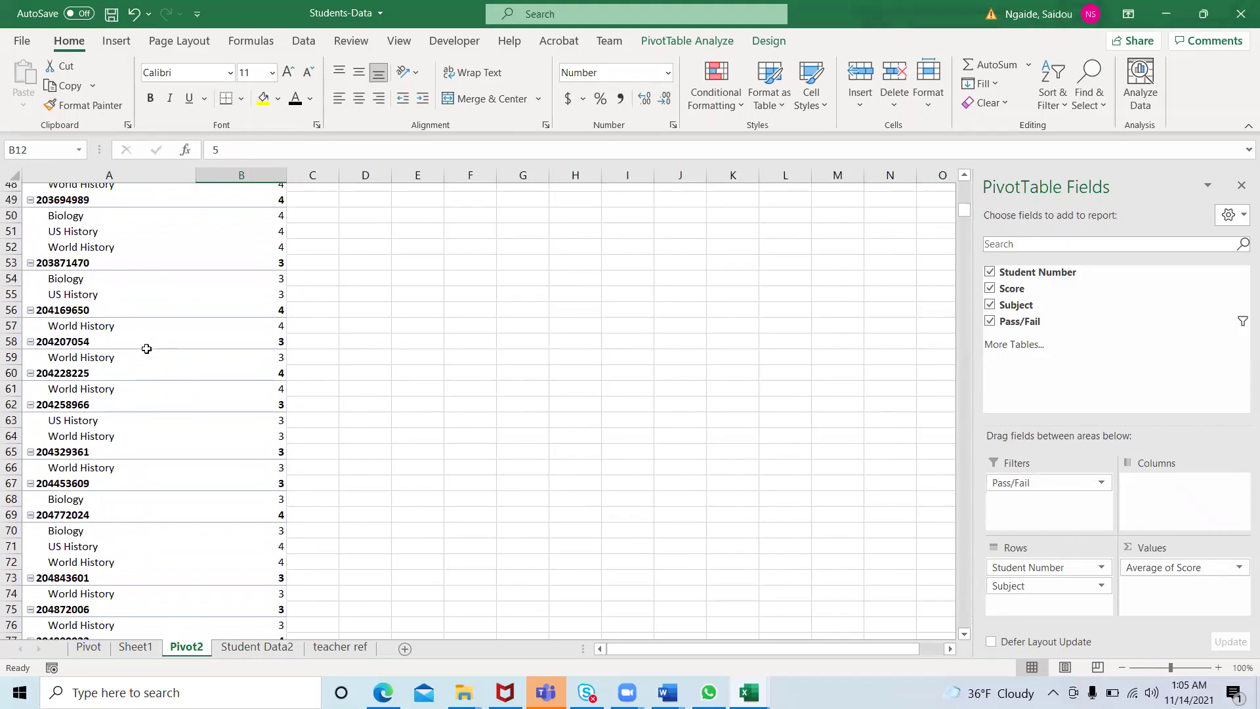
{"action": "scroll", "coordinate": [147, 349], "scroll_direction": "up", "scroll_amount": 11}
{"action": "scroll", "coordinate": [146, 349], "scroll_direction": "down", "scroll_amount": 20}
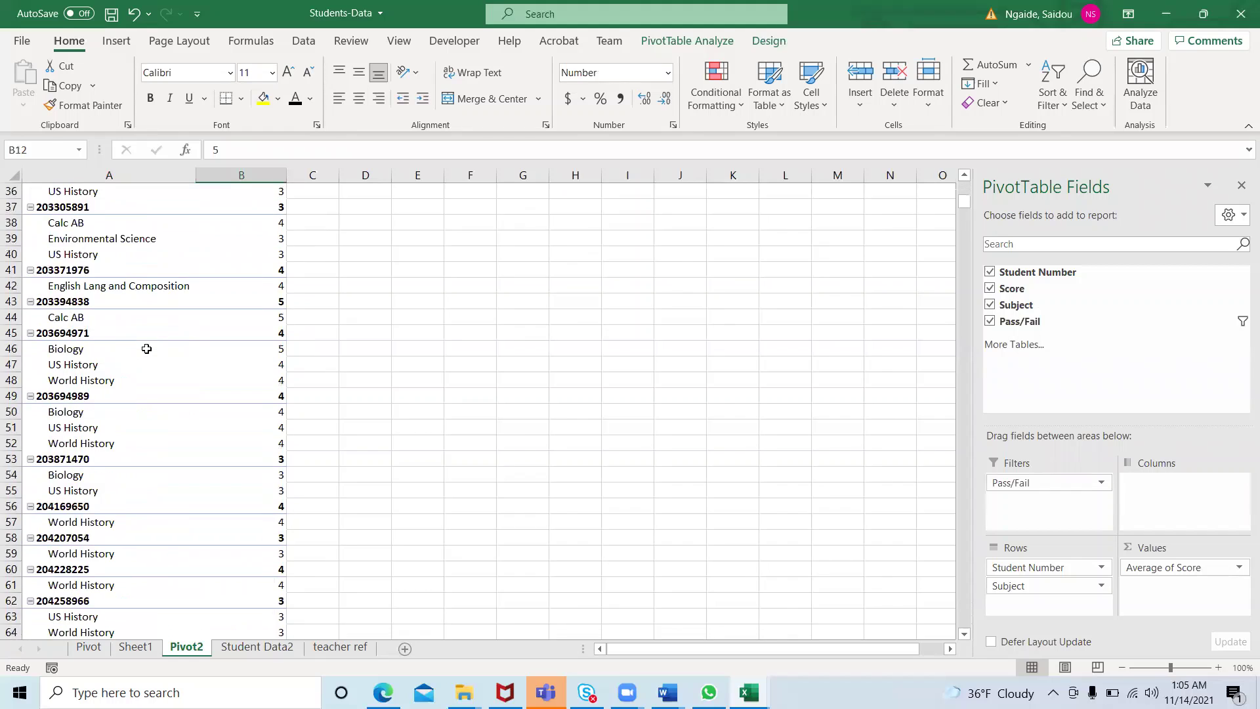
{"action": "scroll", "coordinate": [147, 349], "scroll_direction": "down", "scroll_amount": 15}
{"action": "scroll", "coordinate": [146, 349], "scroll_direction": "up", "scroll_amount": 20}
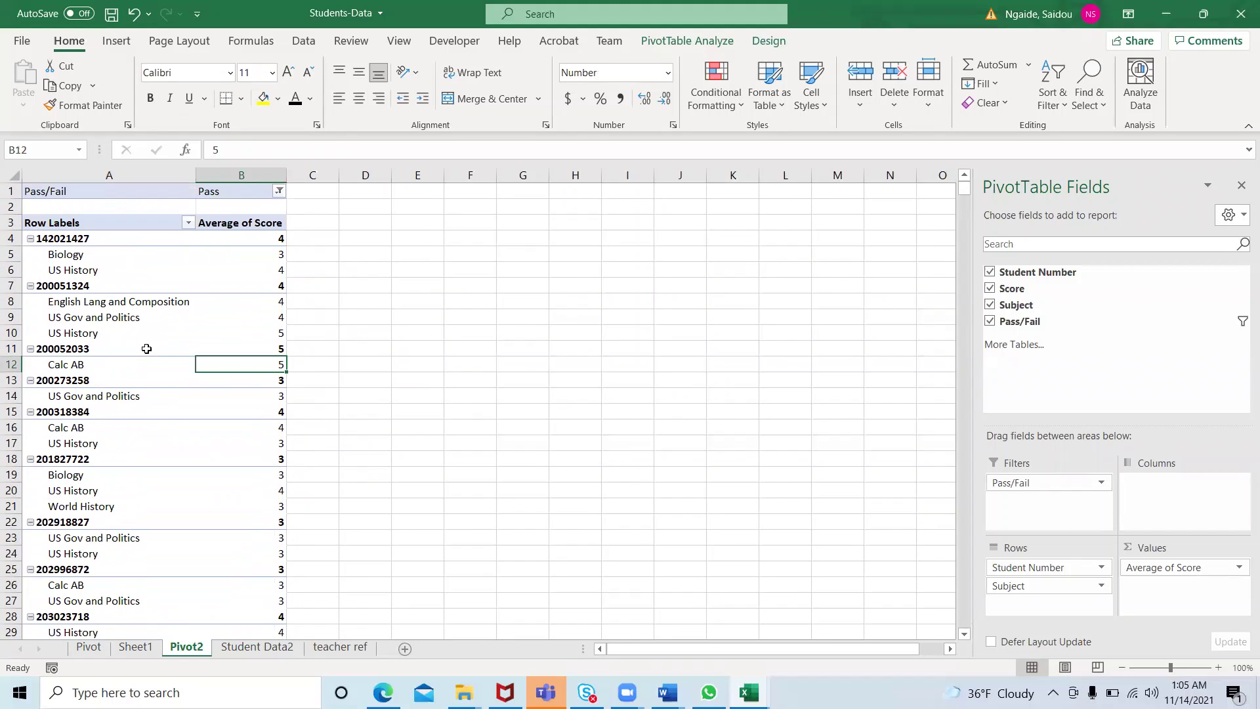
{"action": "left_click", "coordinate": [201, 449]}
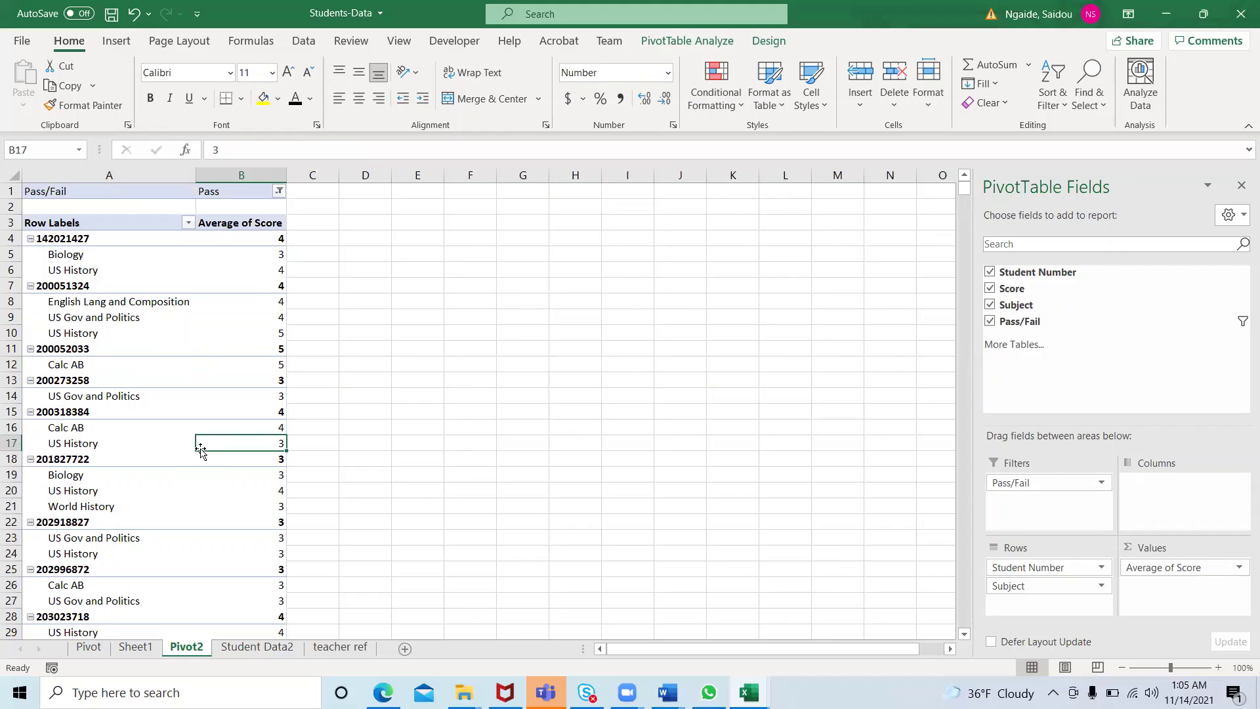
{"action": "left_click", "coordinate": [239, 507]}
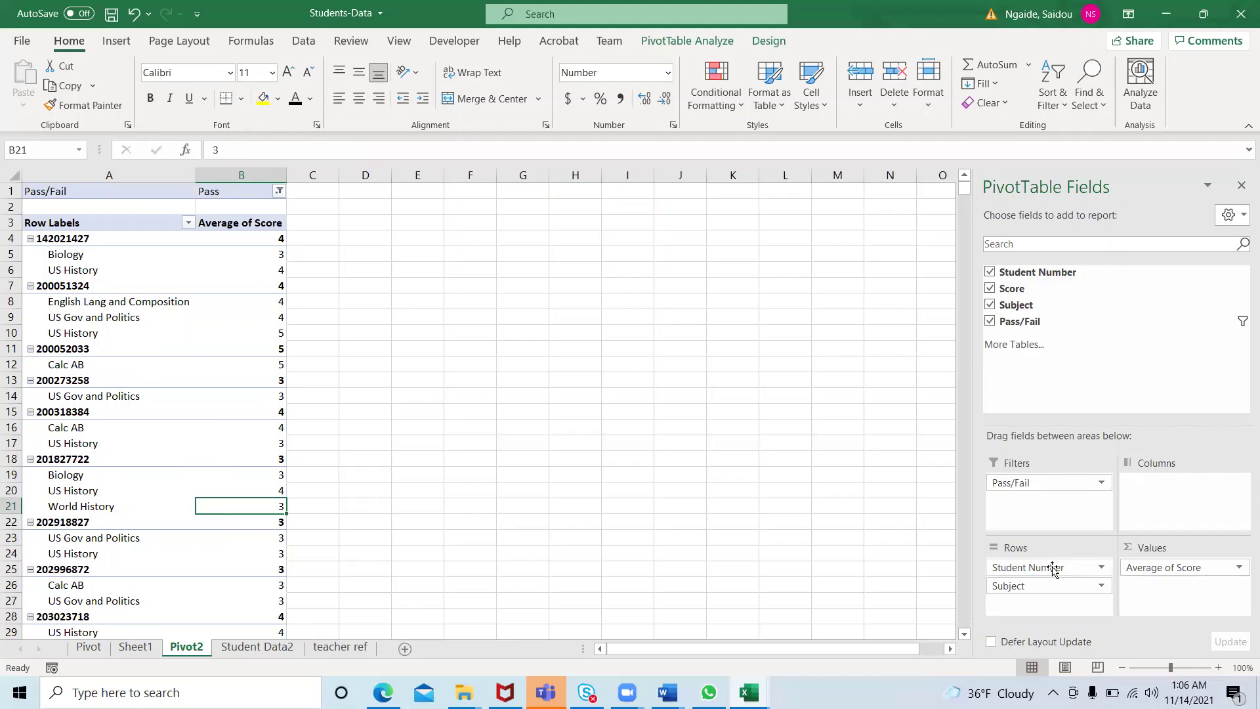
Remove Student Number from the pivot table rows and summarize the Score values by Count instead of Average
{"action": "left_click_drag", "start_coordinate": [1053, 568], "coordinate": [1057, 301]}
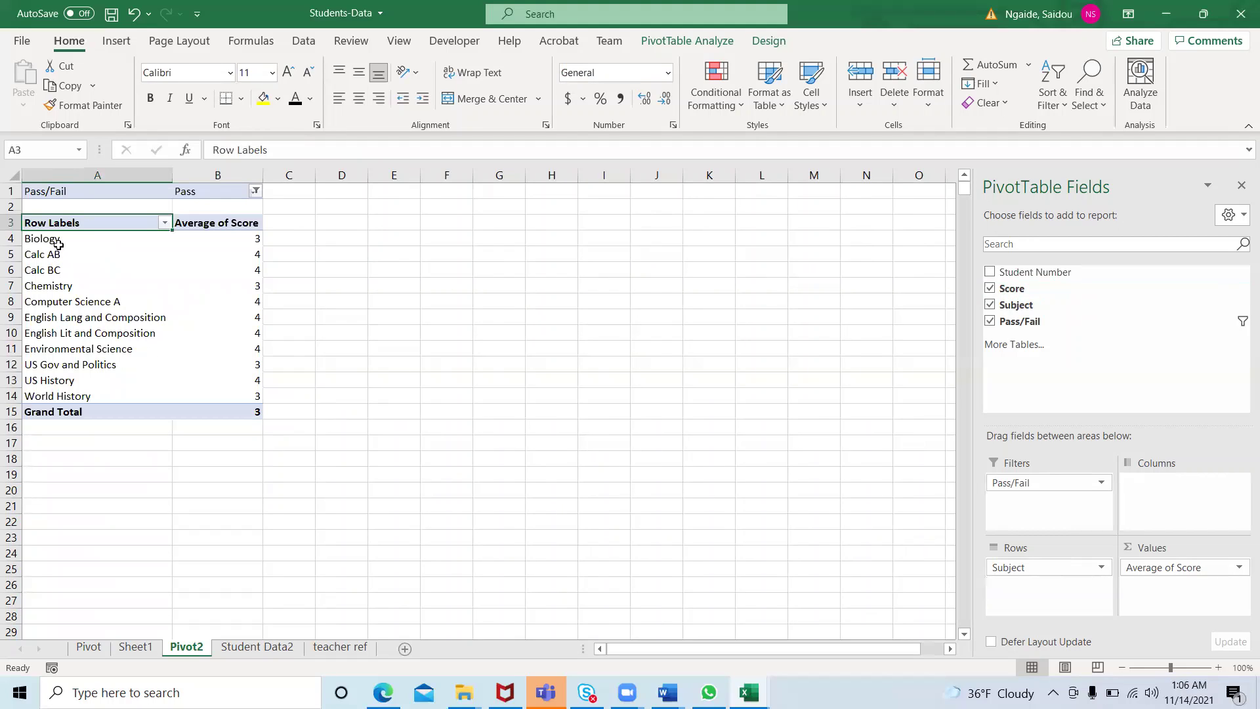
{"action": "left_click_drag", "start_coordinate": [52, 242], "coordinate": [218, 395]}
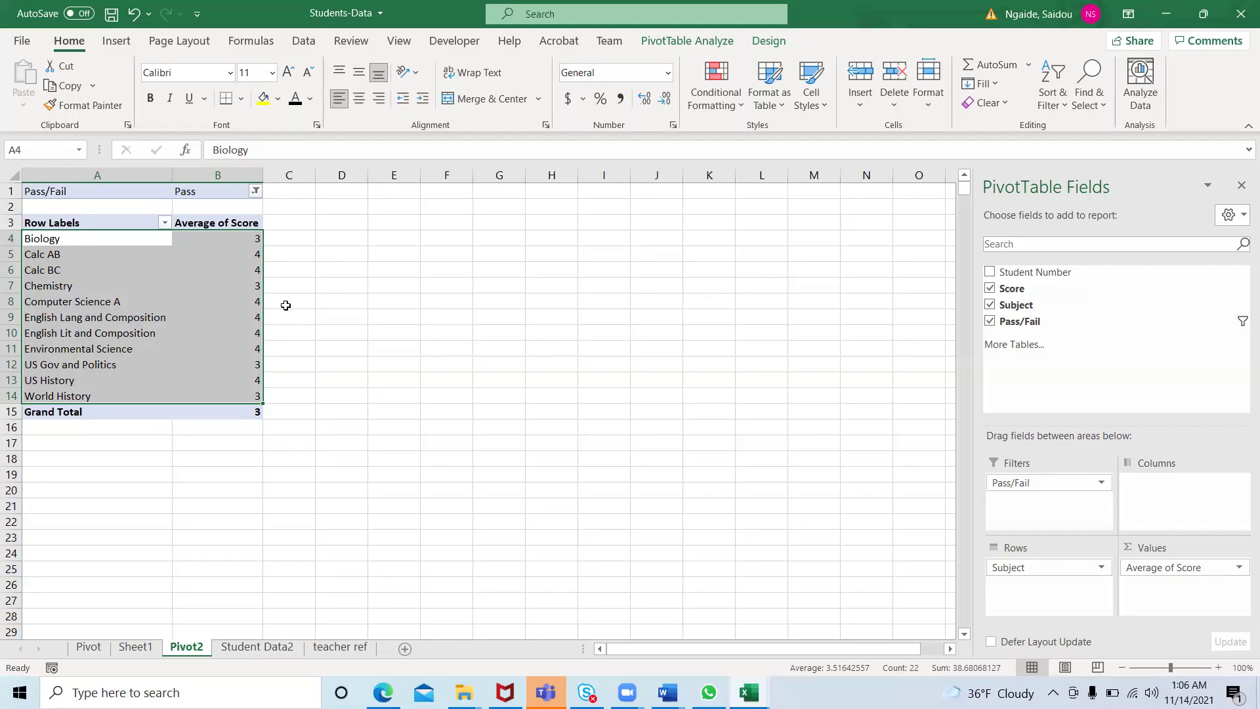
{"action": "left_click", "coordinate": [1177, 568]}
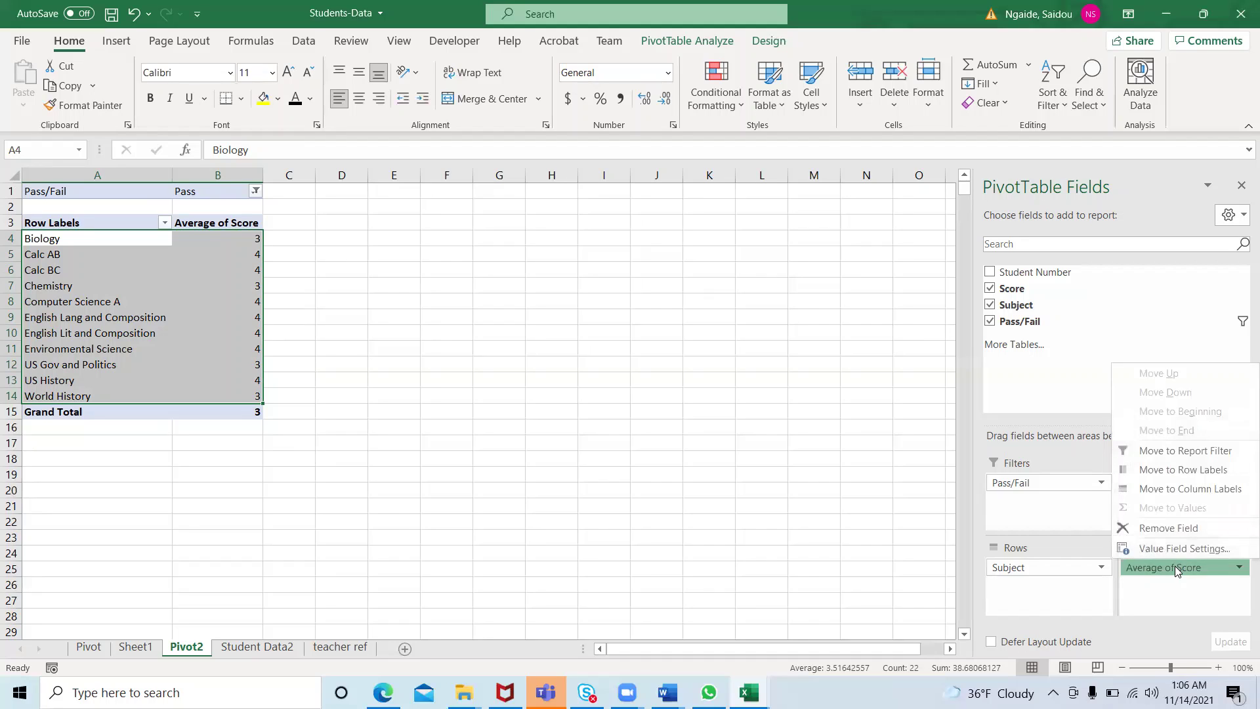
{"action": "left_click", "coordinate": [1179, 548]}
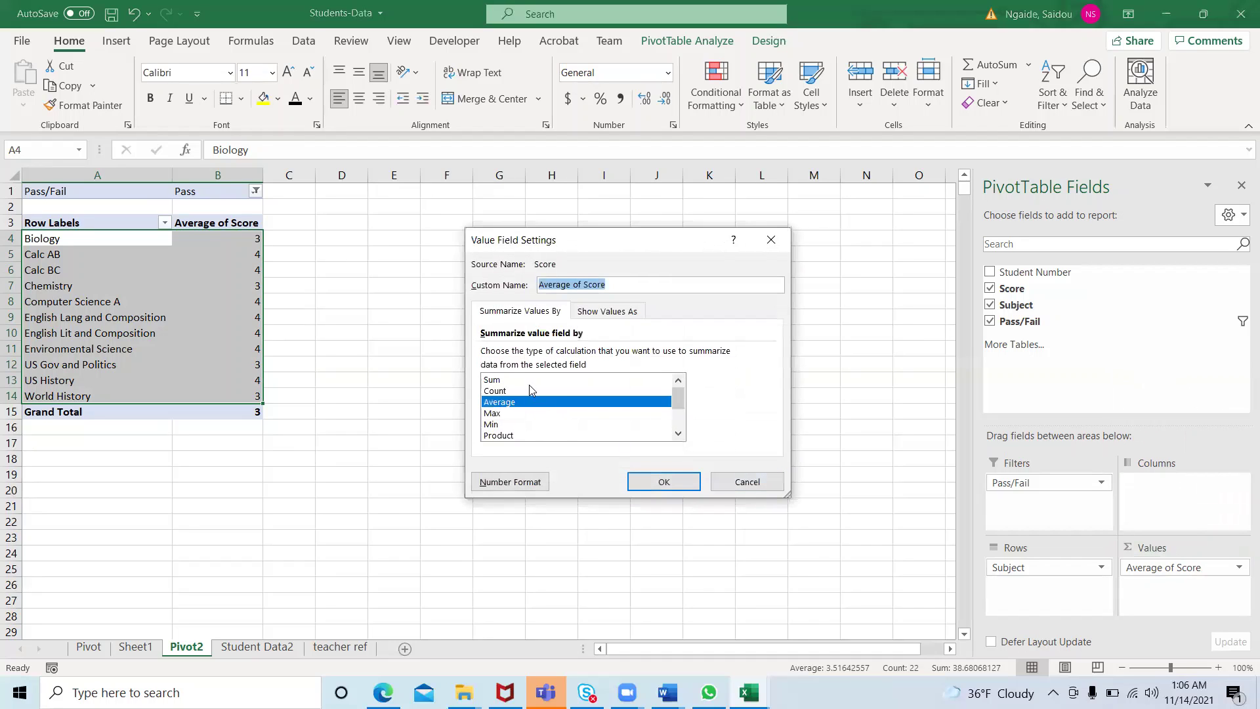
{"action": "left_click", "coordinate": [504, 391]}
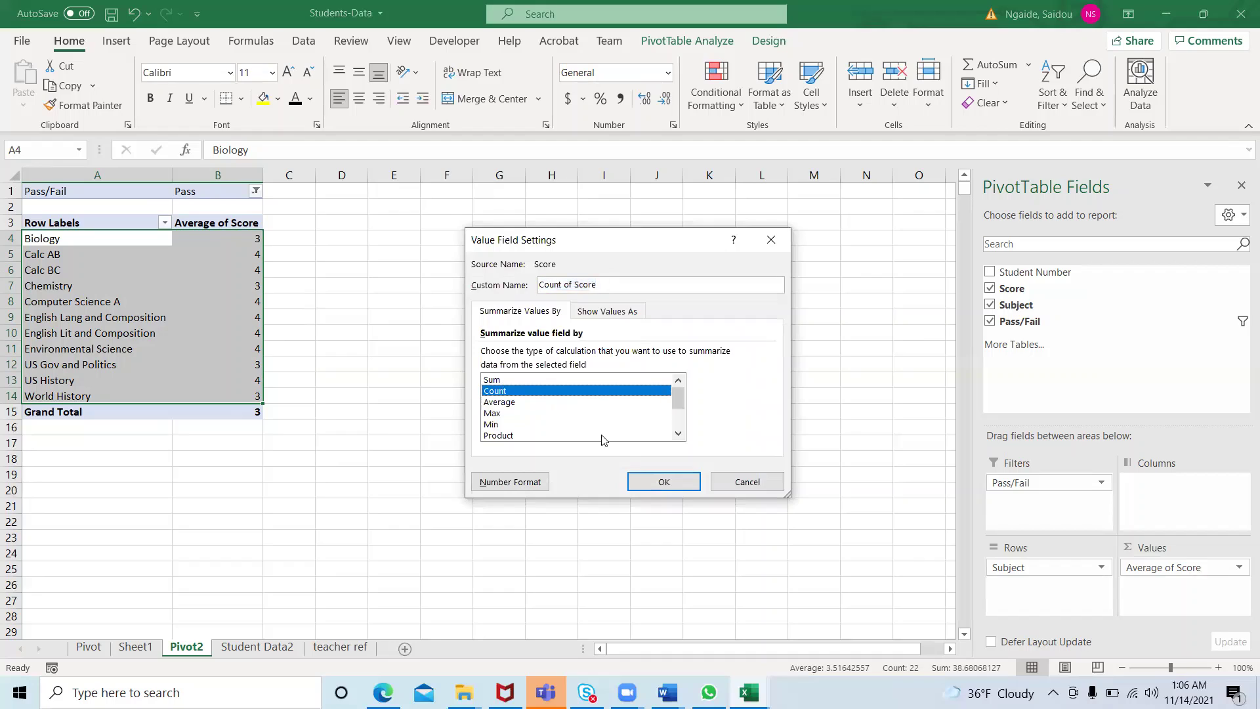
{"action": "left_click", "coordinate": [681, 482]}
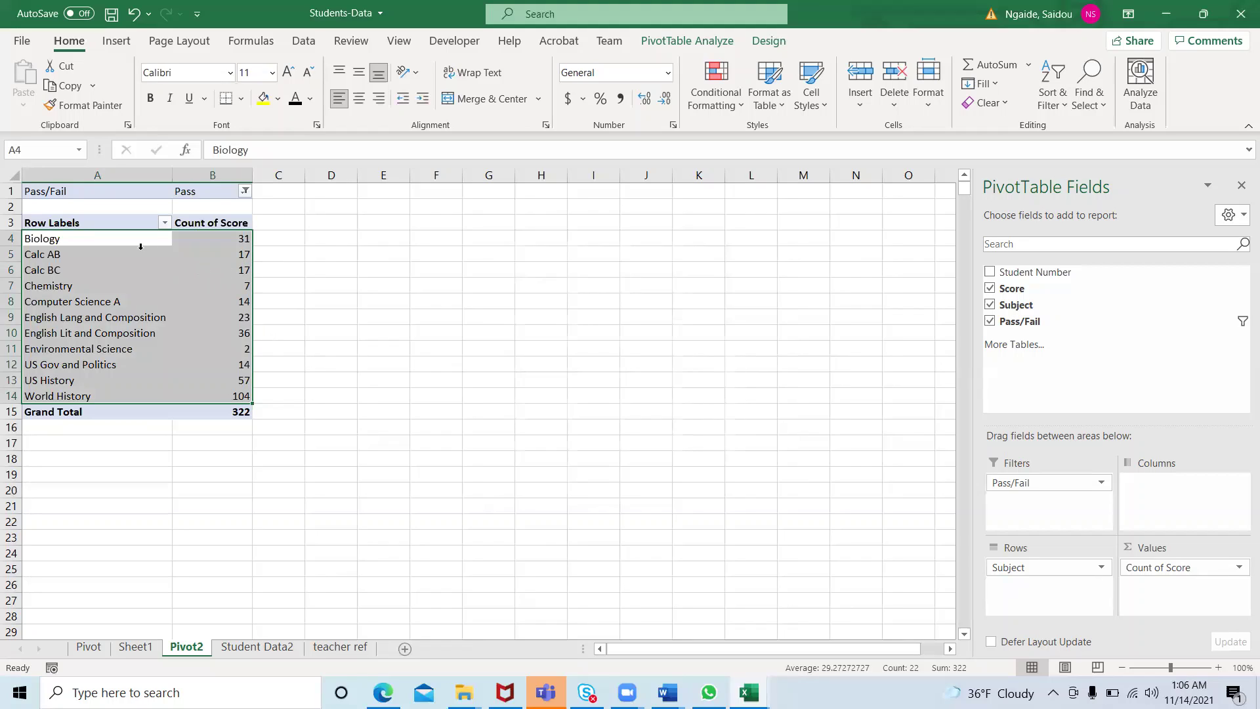
{"action": "left_click", "coordinate": [231, 239]}
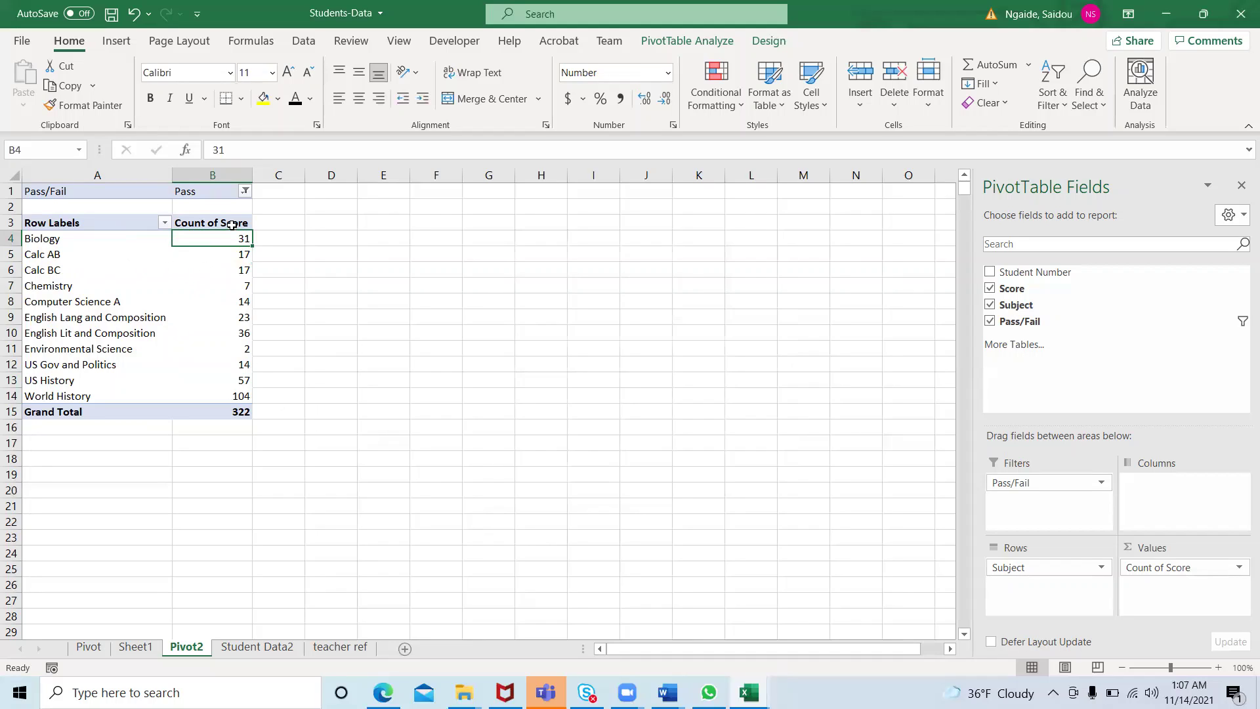
Reset the pivot table's Pass/Fail filter to (All)
{"action": "left_click", "coordinate": [244, 192]}
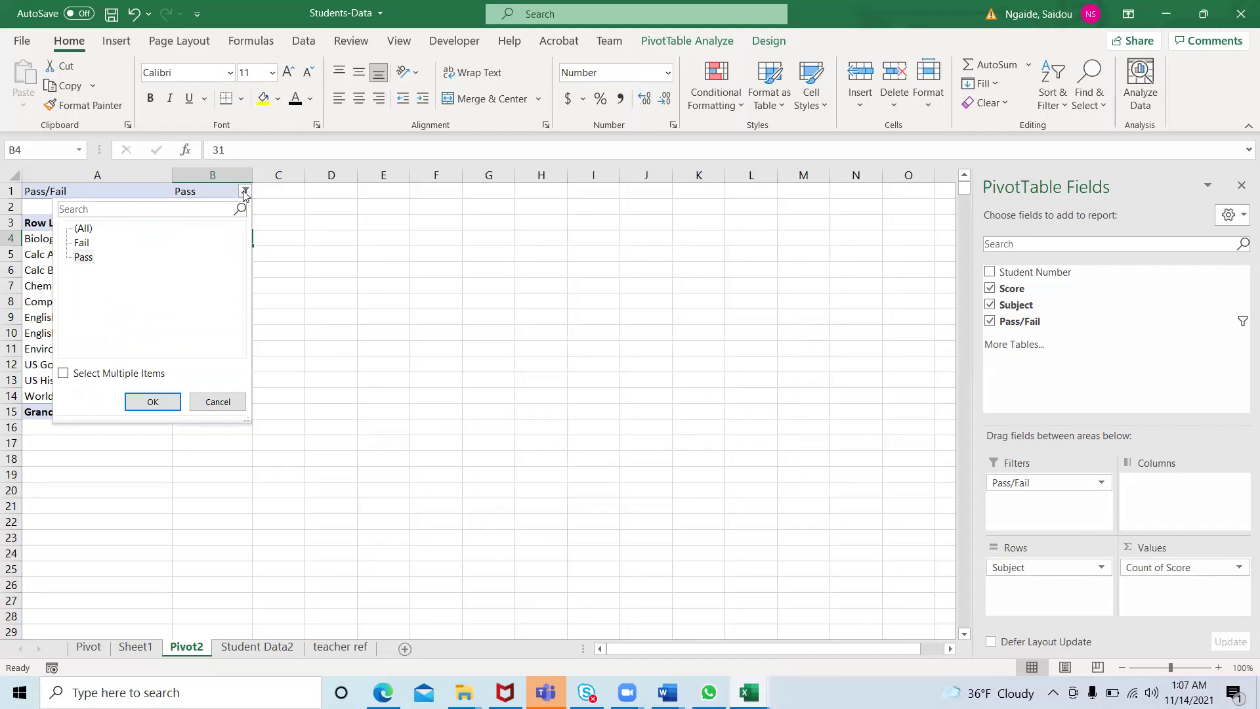
{"action": "left_click", "coordinate": [291, 261]}
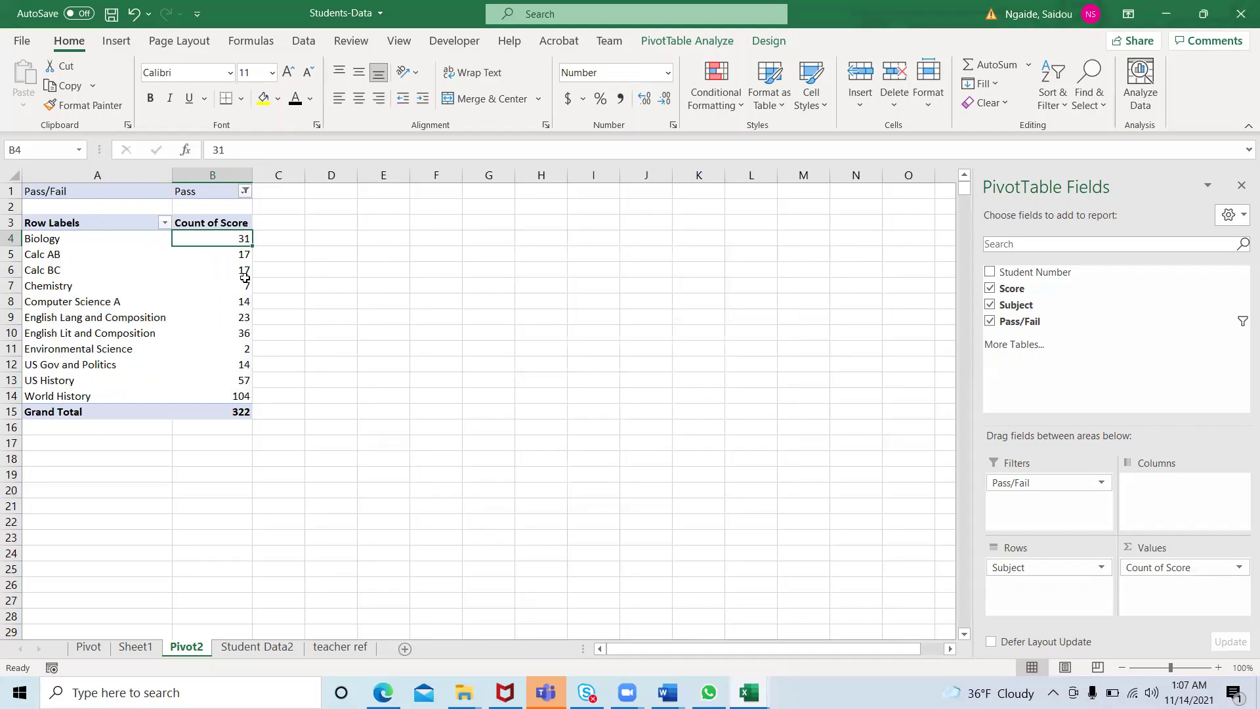
{"action": "left_click", "coordinate": [245, 193]}
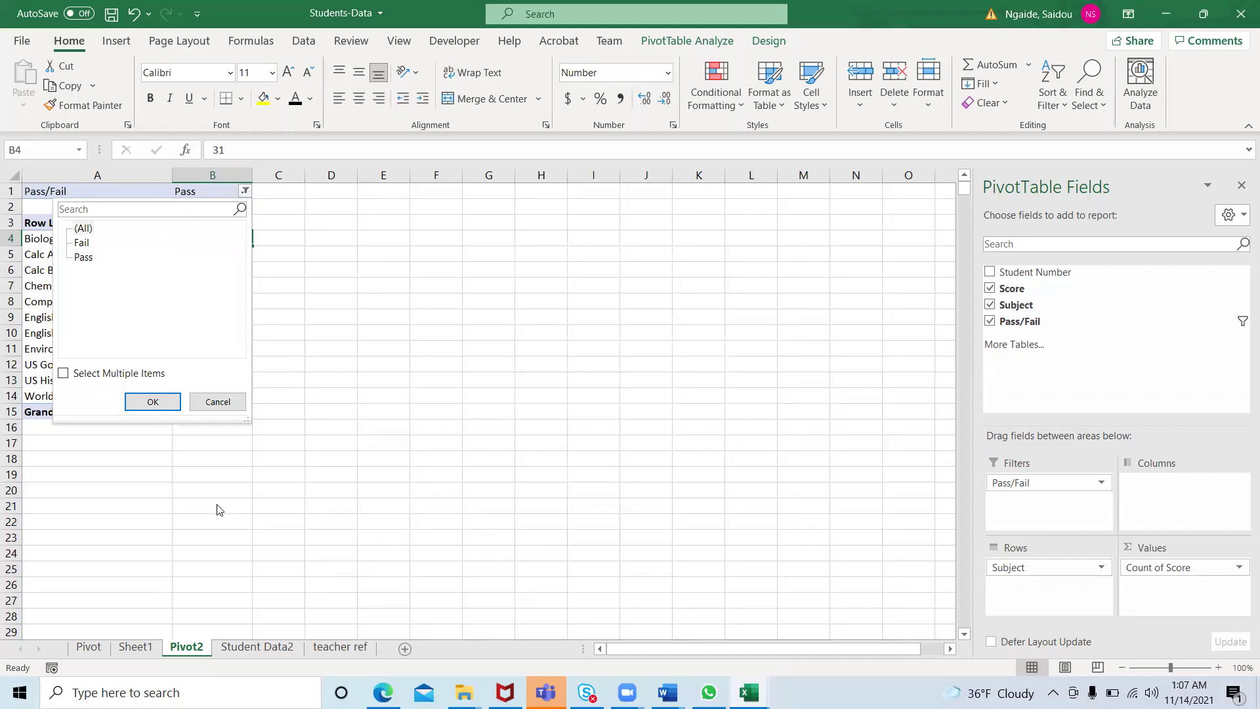
{"action": "left_click", "coordinate": [152, 403]}
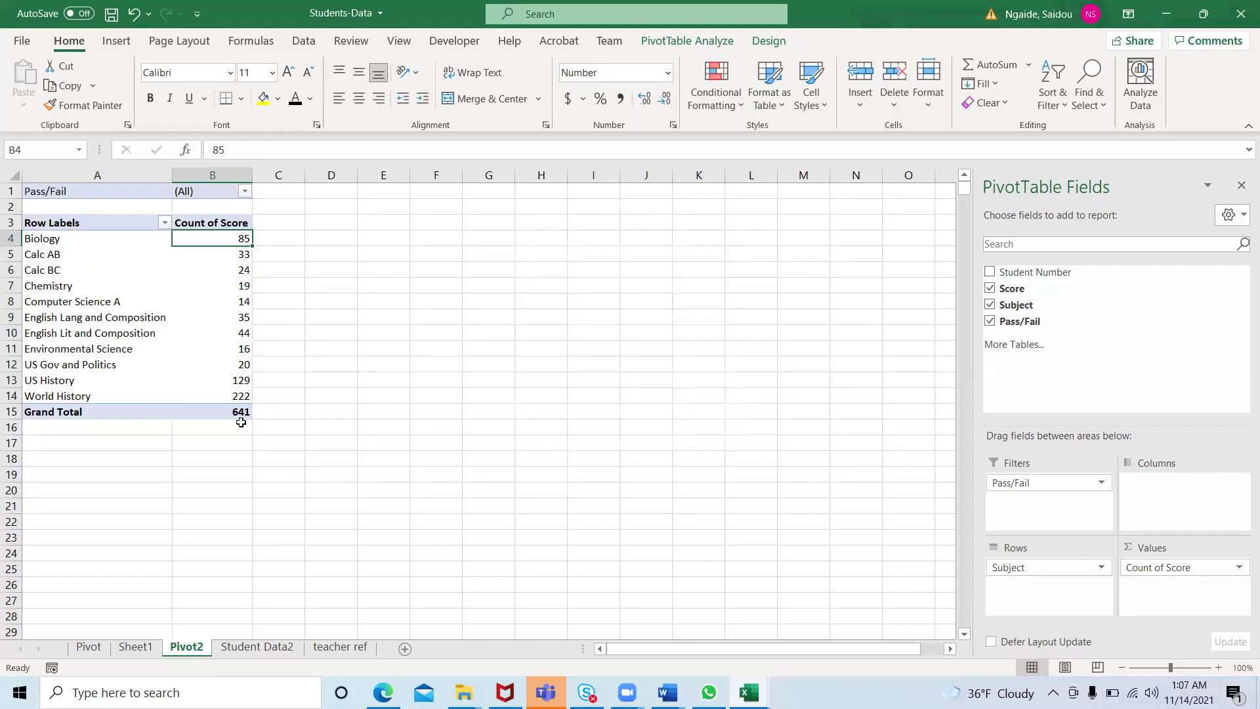
Add Score as a second report filter, allow multiple items, and show only scores of 5 per subject
{"action": "mouse_move", "coordinate": [219, 356]}
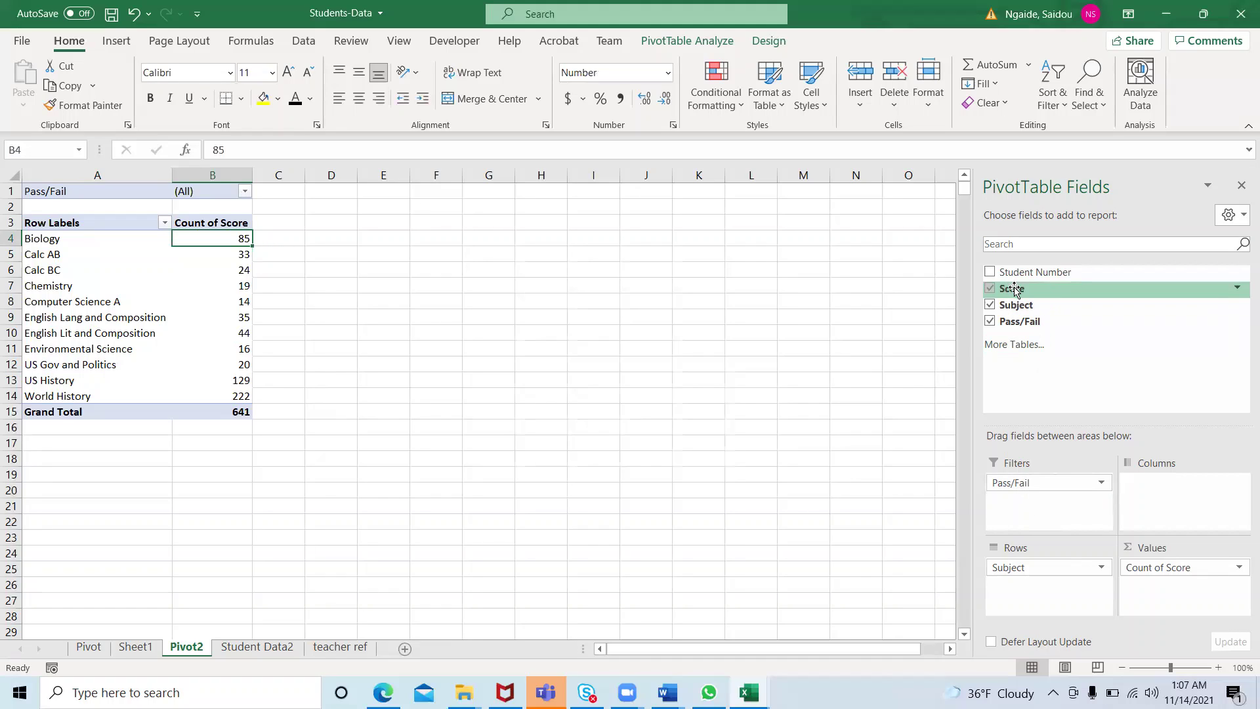
{"action": "left_click_drag", "start_coordinate": [1014, 290], "coordinate": [1036, 515]}
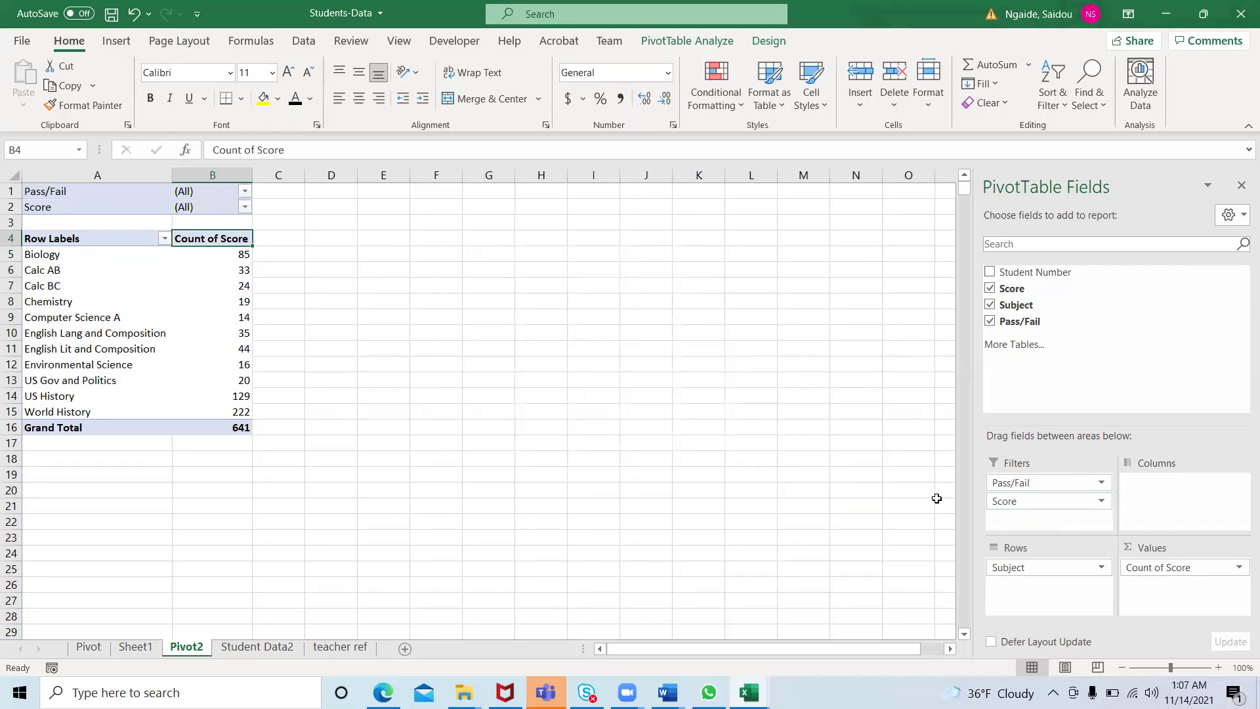
{"action": "left_click", "coordinate": [244, 207]}
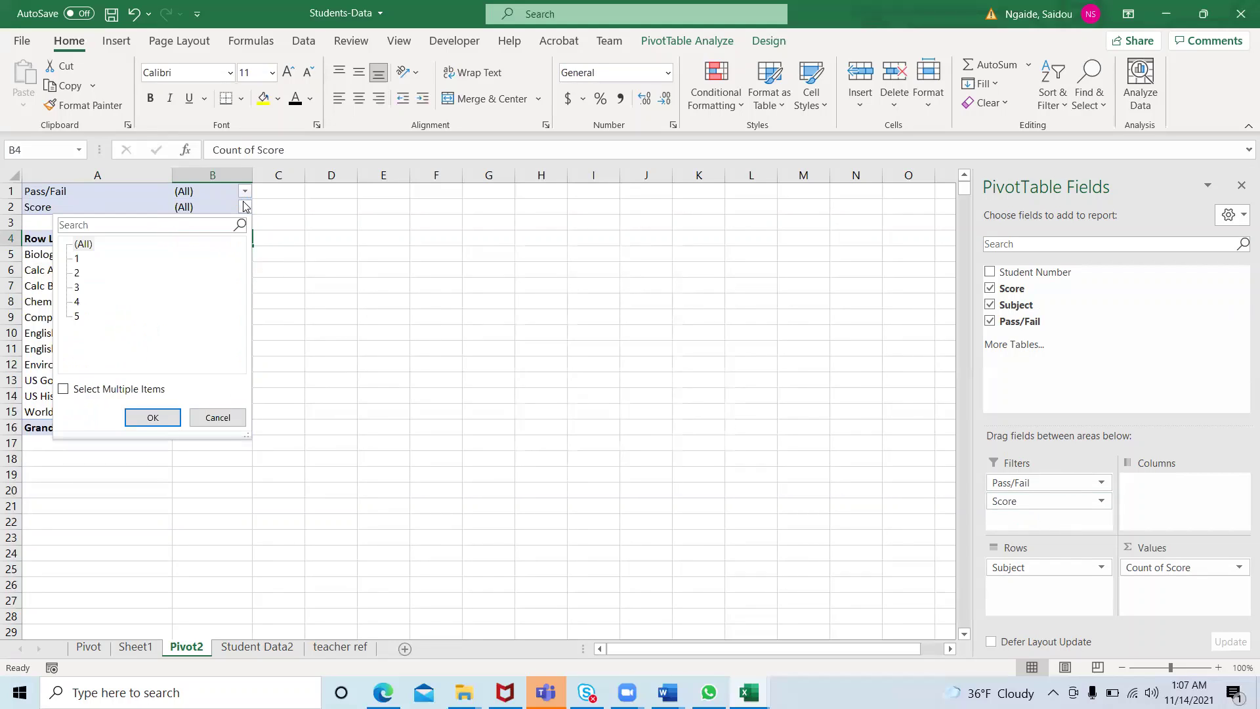
{"action": "left_click", "coordinate": [65, 392]}
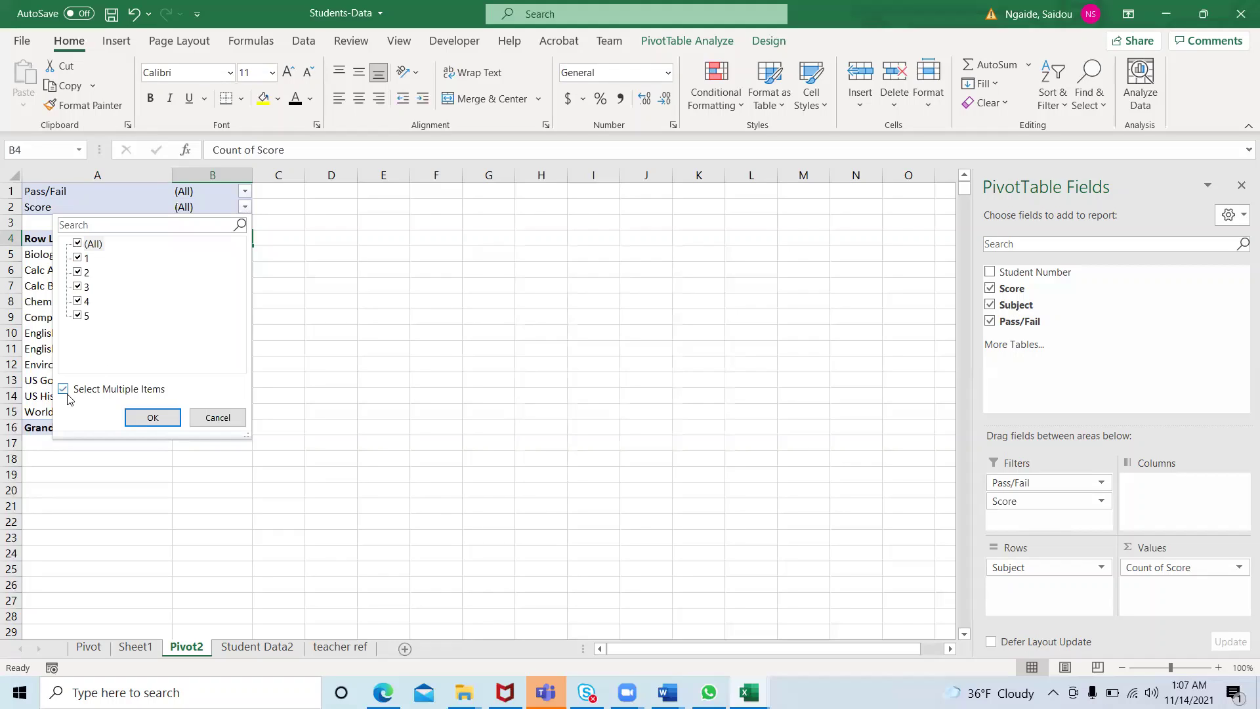
{"action": "left_click", "coordinate": [78, 245]}
{"action": "left_click", "coordinate": [86, 315]}
{"action": "left_click", "coordinate": [153, 418]}
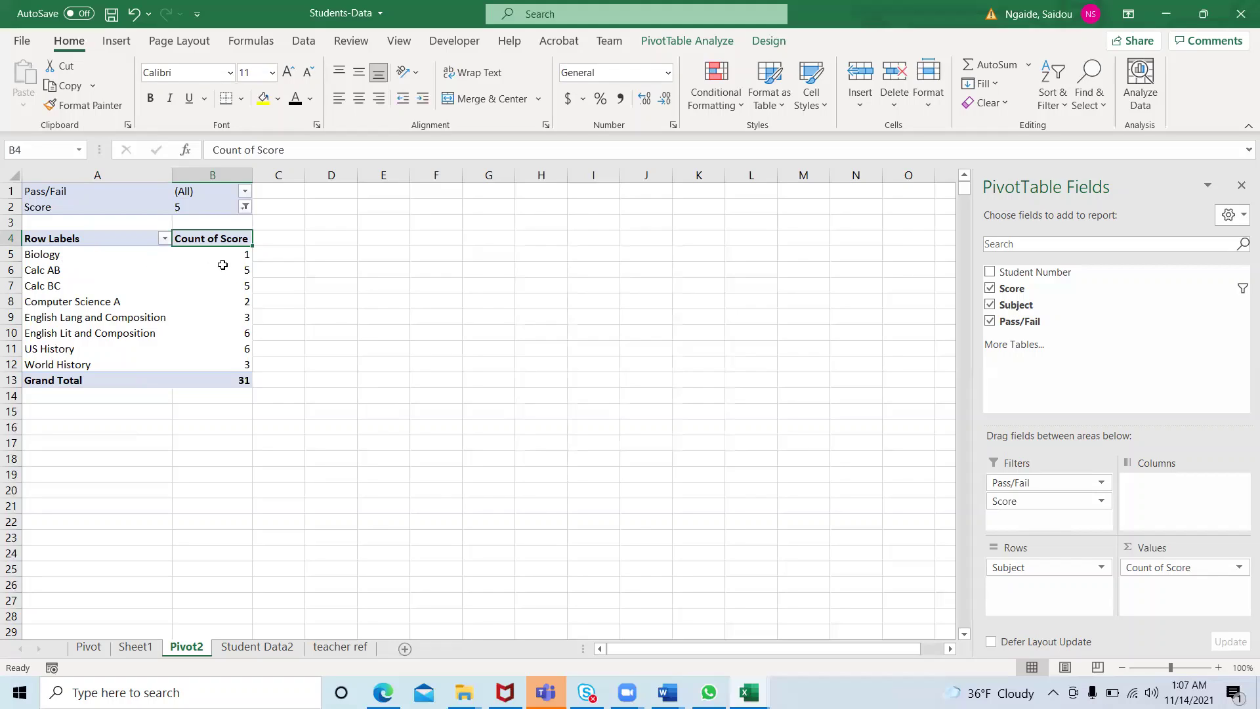
{"action": "mouse_move", "coordinate": [229, 264]}
{"action": "left_click", "coordinate": [193, 346]}
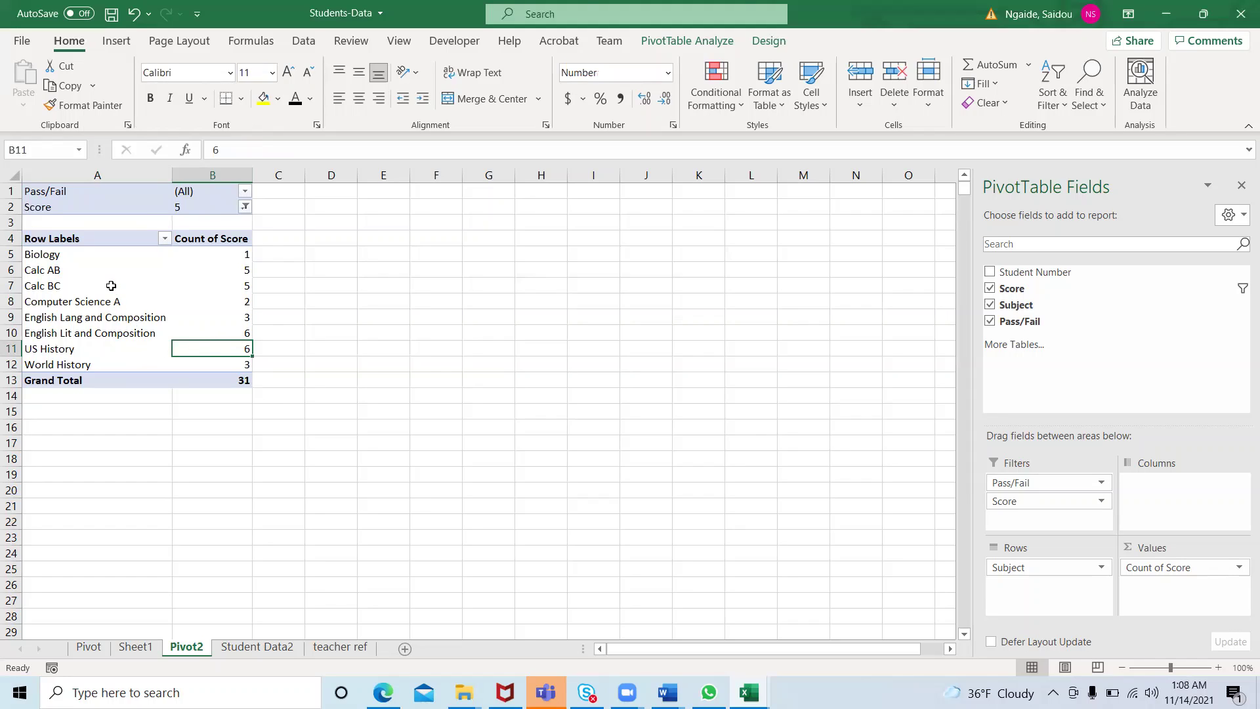
{"action": "left_click_drag", "start_coordinate": [82, 256], "coordinate": [100, 365]}
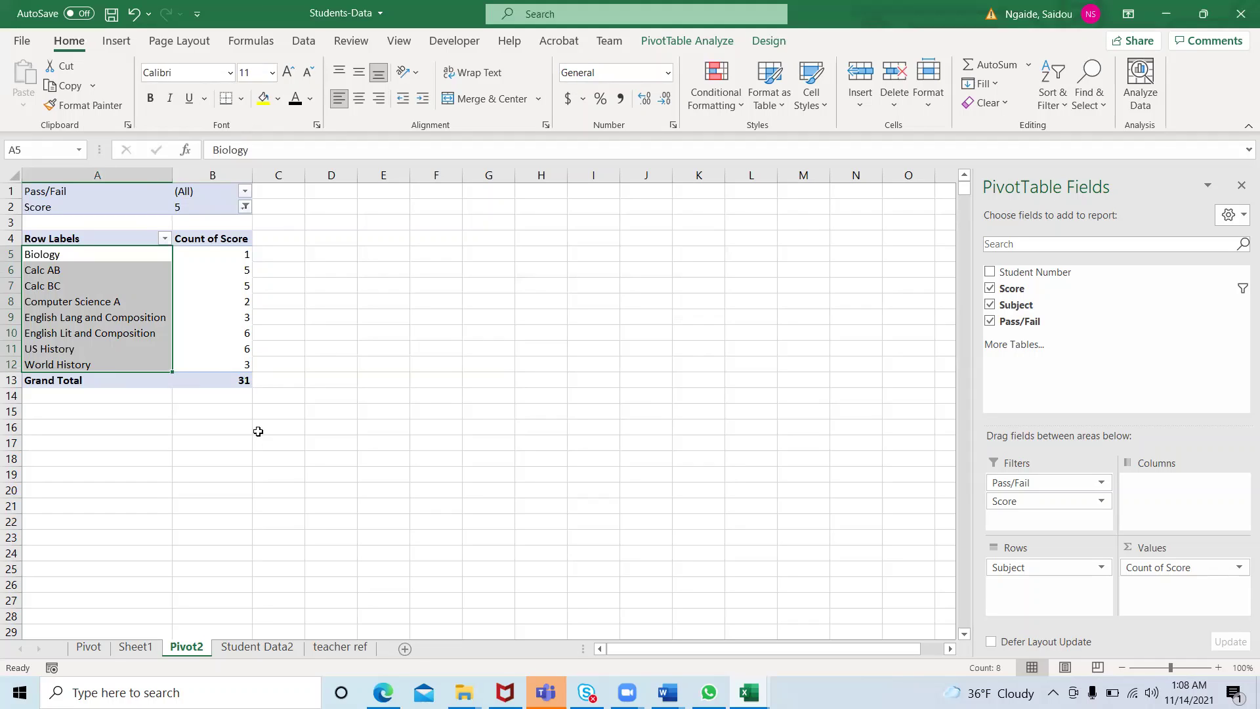
Change the Score filter to include only 4 and check the counts per subject, starting with Biology
{"action": "left_click", "coordinate": [245, 207]}
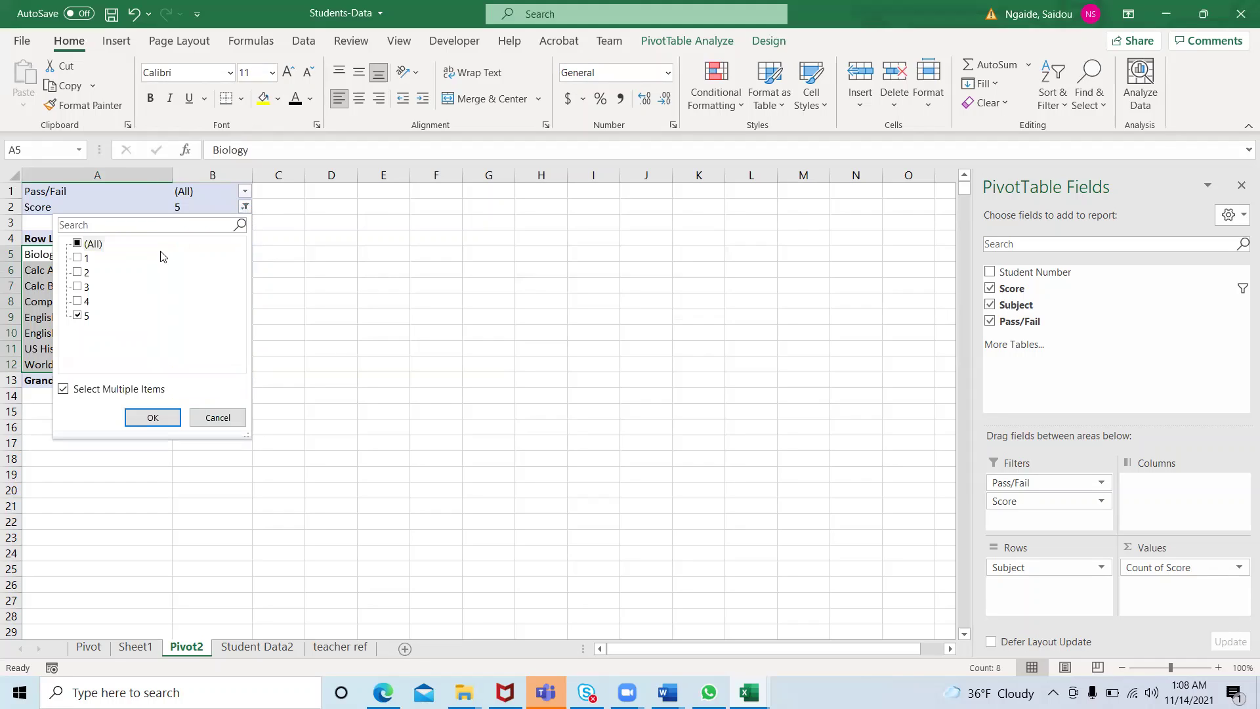
{"action": "left_click", "coordinate": [77, 300]}
{"action": "left_click", "coordinate": [77, 315]}
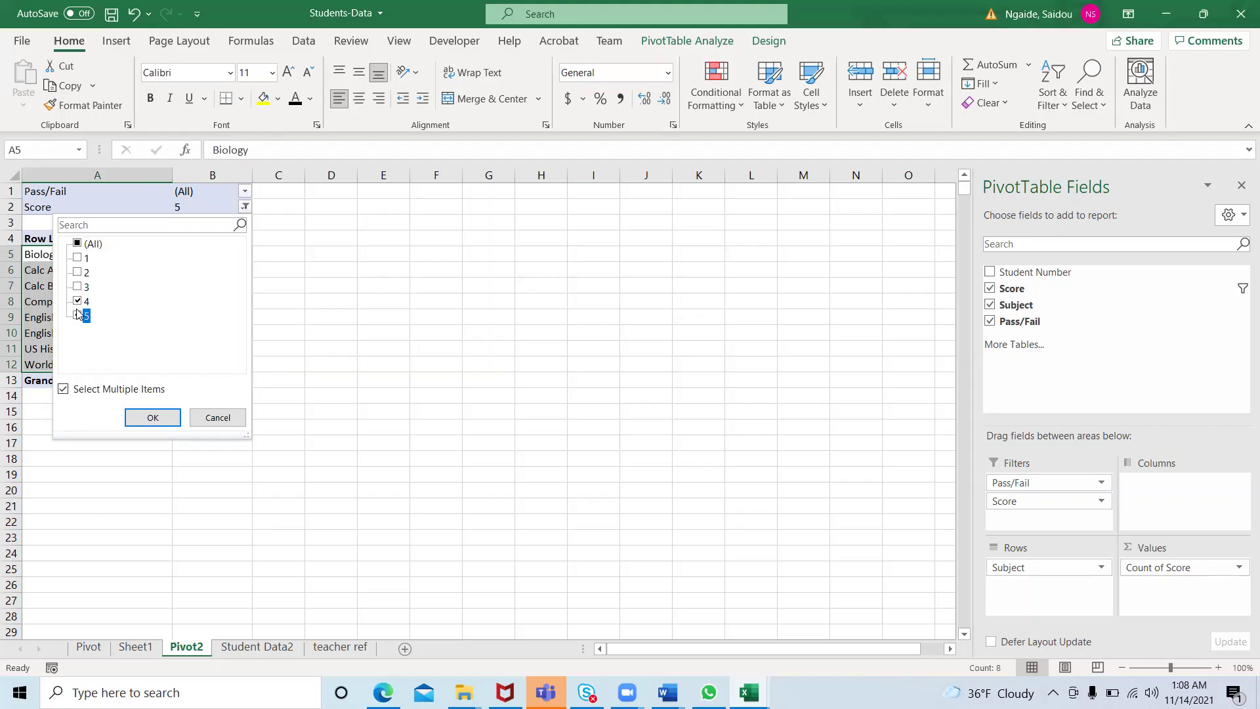
{"action": "left_click", "coordinate": [154, 417]}
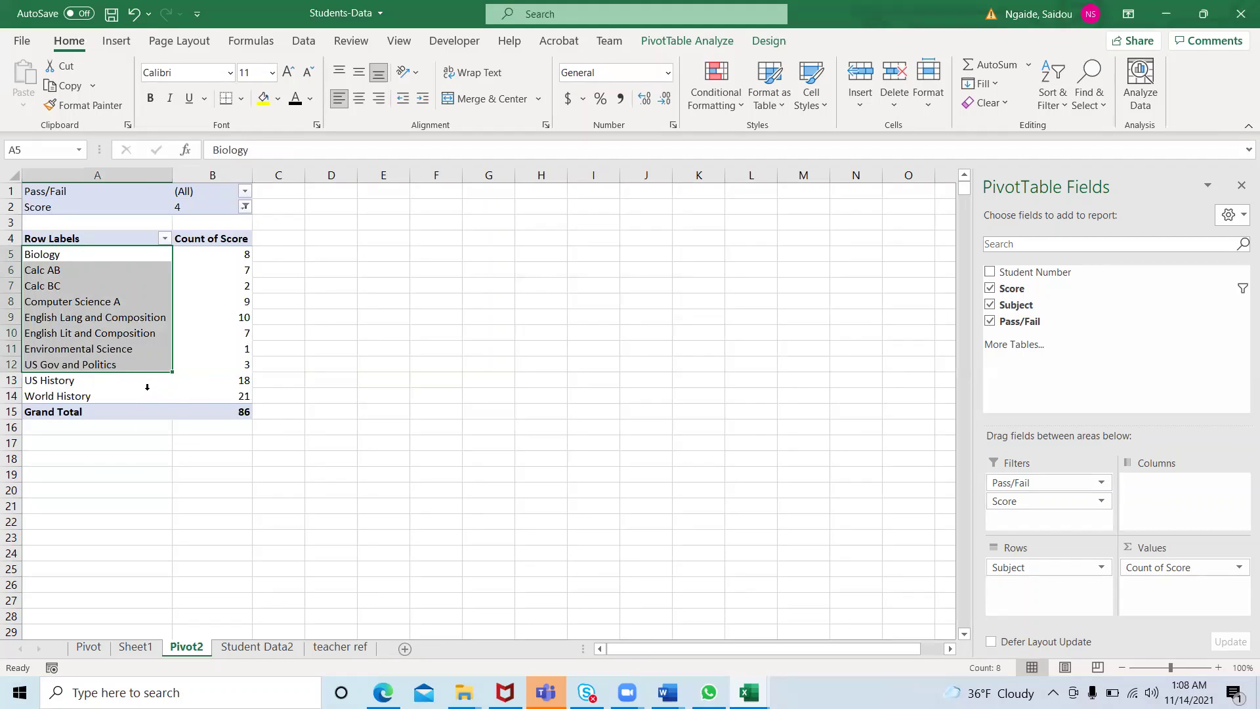
{"action": "left_click", "coordinate": [147, 388]}
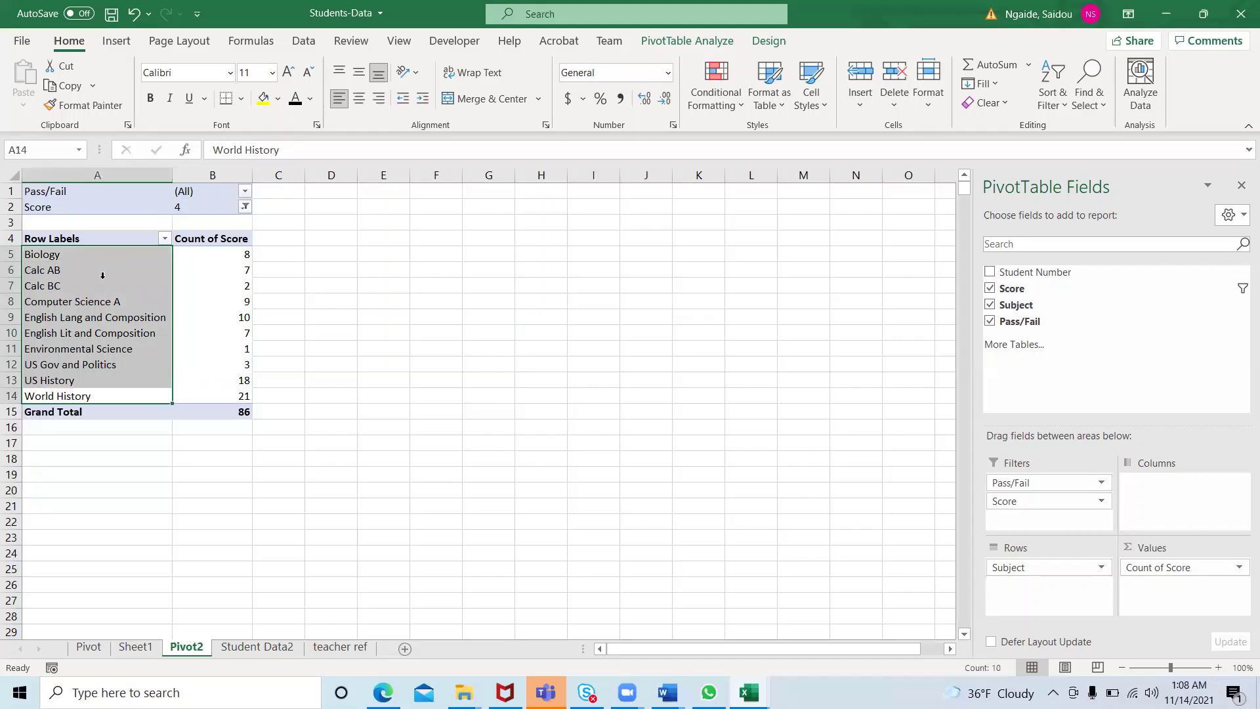
{"action": "left_click_drag", "start_coordinate": [47, 256], "coordinate": [211, 256]}
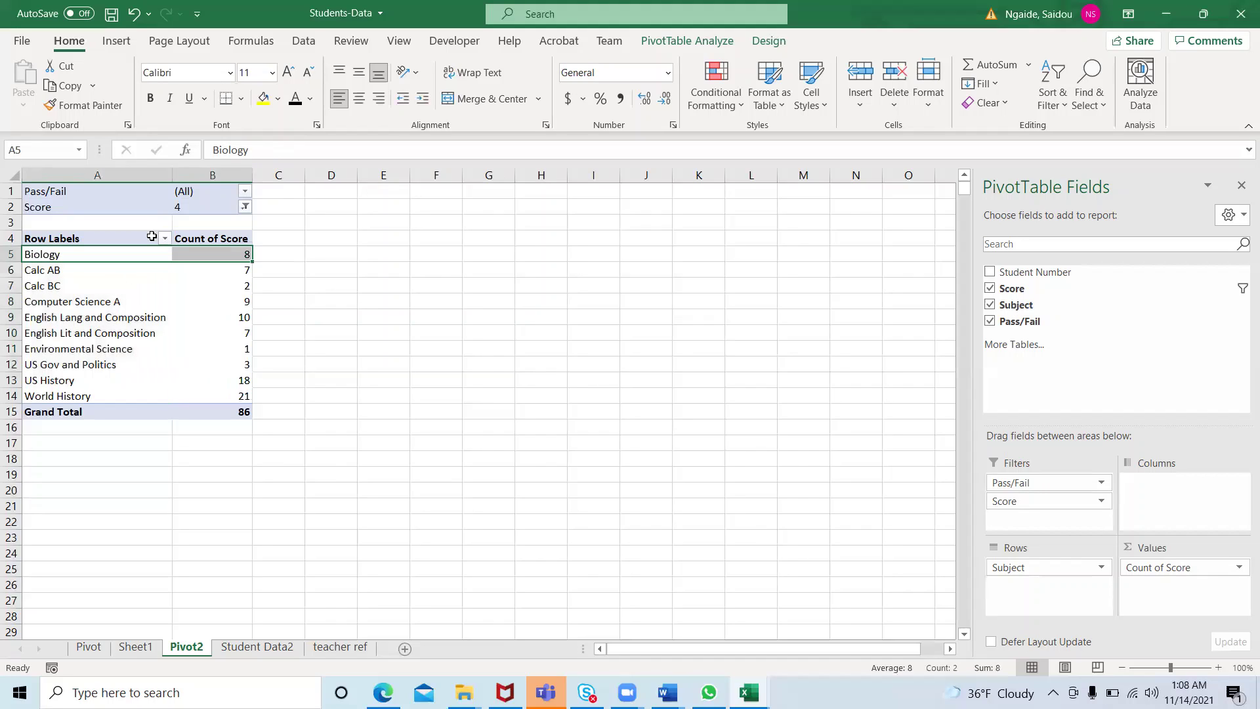
Enter the note "CLT + T" in cell K5 of the Student Data2 sheet and make it bold
{"action": "left_click", "coordinate": [155, 387]}
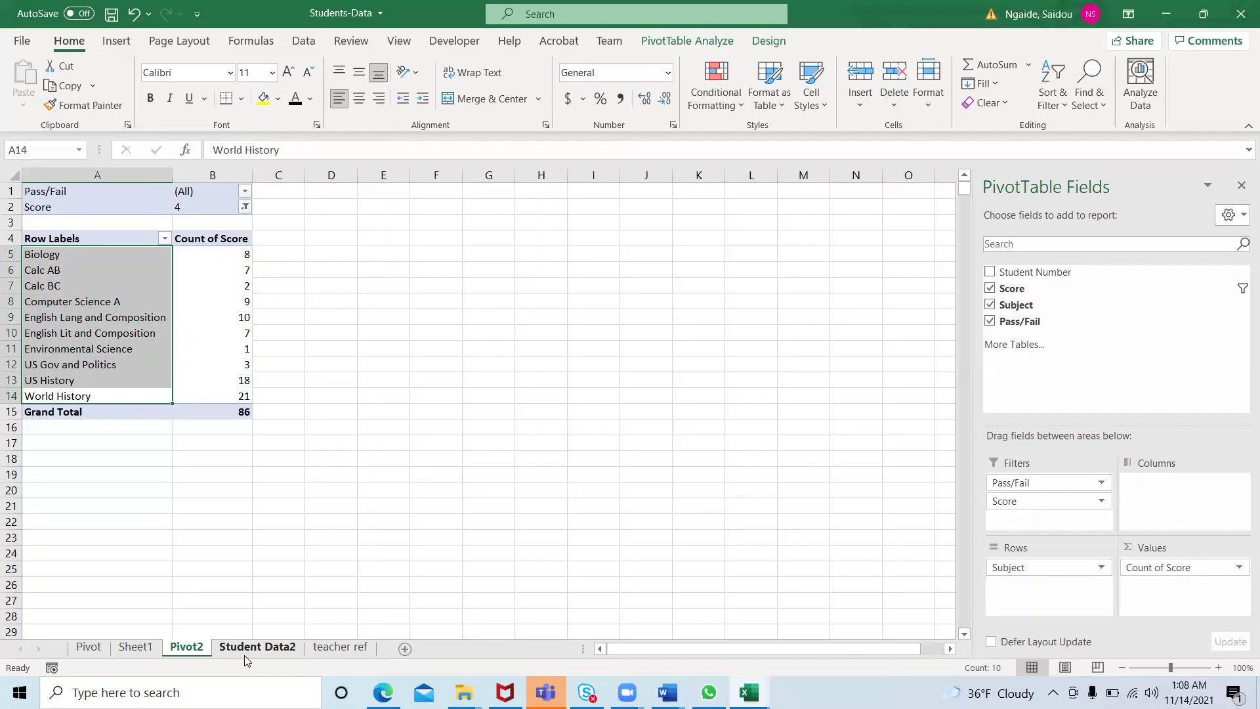
{"action": "left_click", "coordinate": [263, 648]}
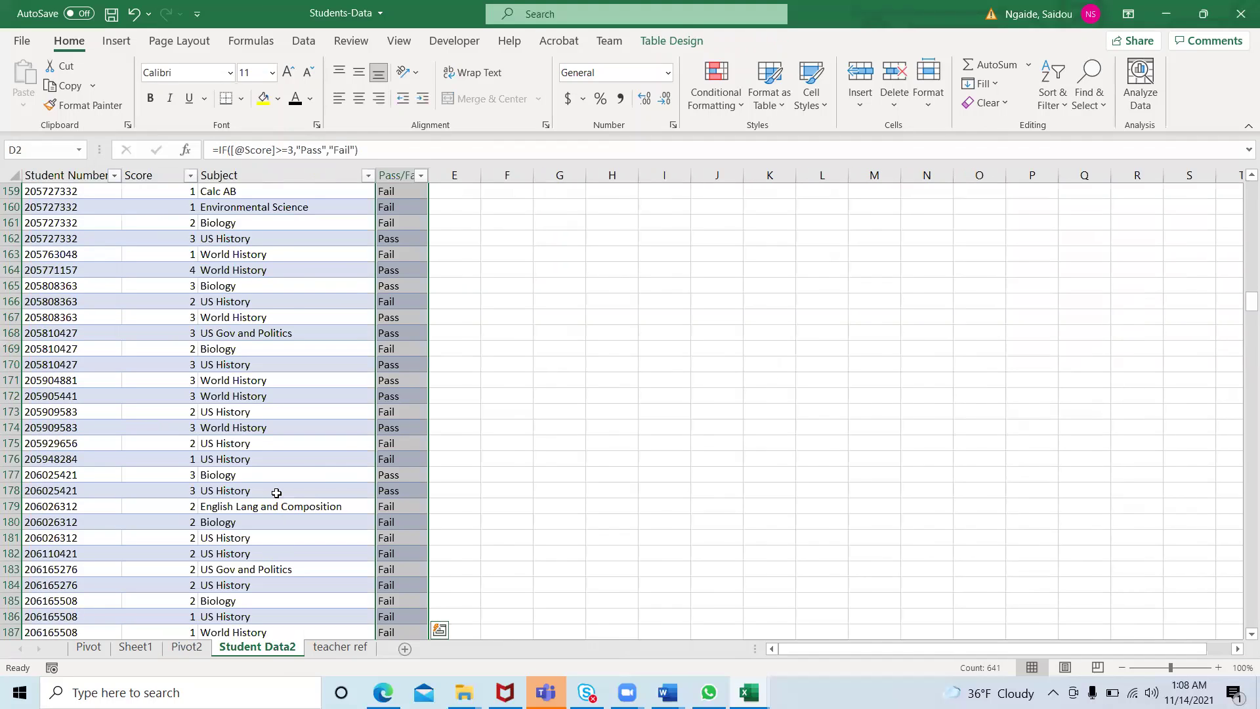
{"action": "scroll", "coordinate": [276, 493], "scroll_direction": "up", "scroll_amount": 11}
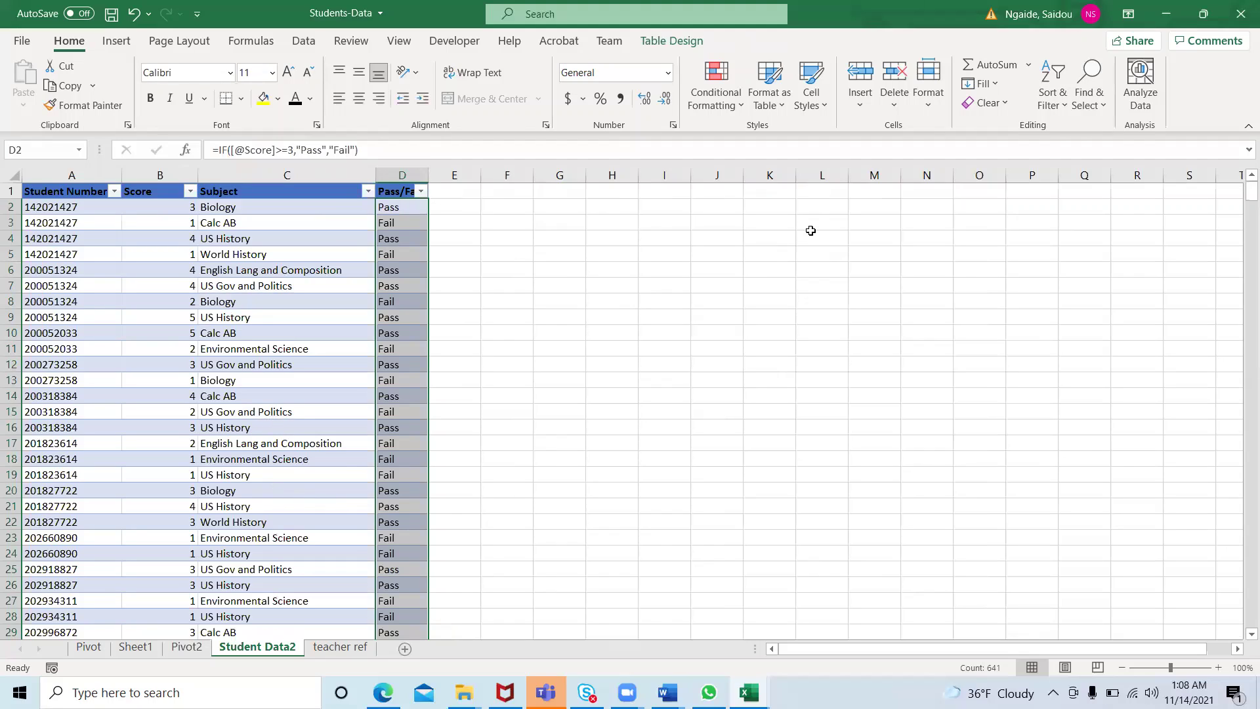
{"action": "left_click", "coordinate": [745, 262]}
{"action": "type", "text": "C"}
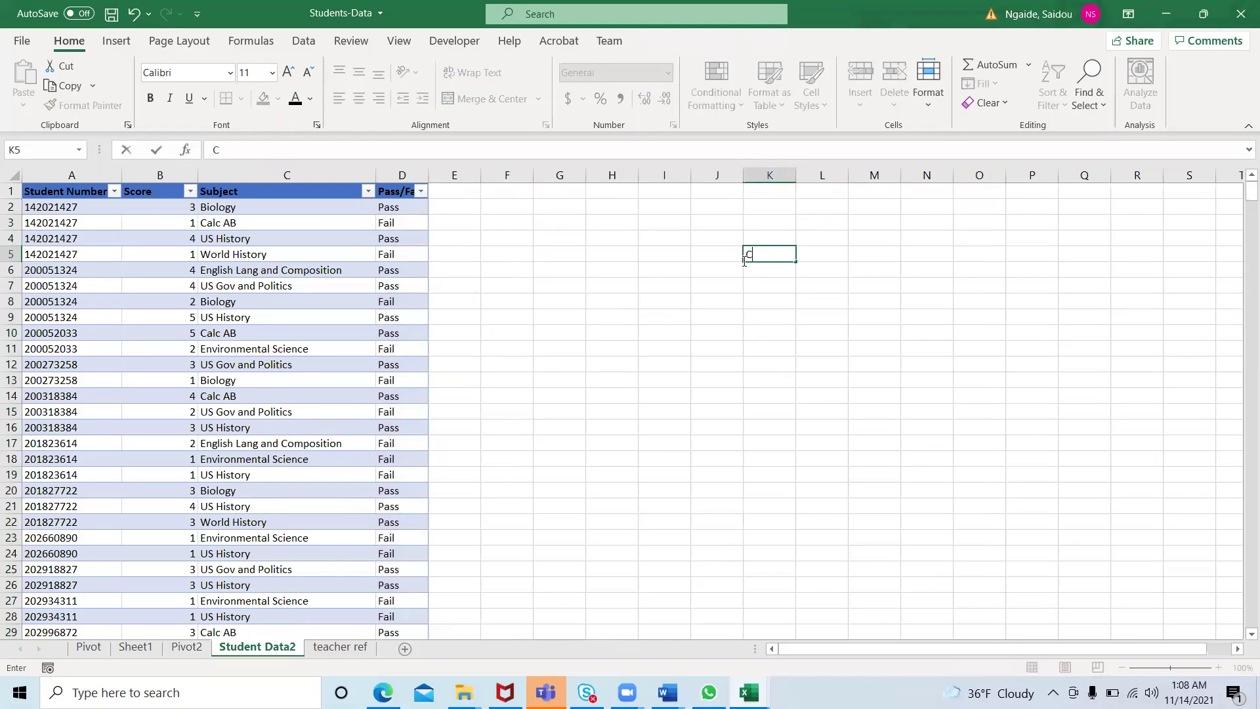
{"action": "type", "text": "LT + T"}
{"action": "left_click", "coordinate": [846, 358]}
{"action": "left_click", "coordinate": [780, 251]}
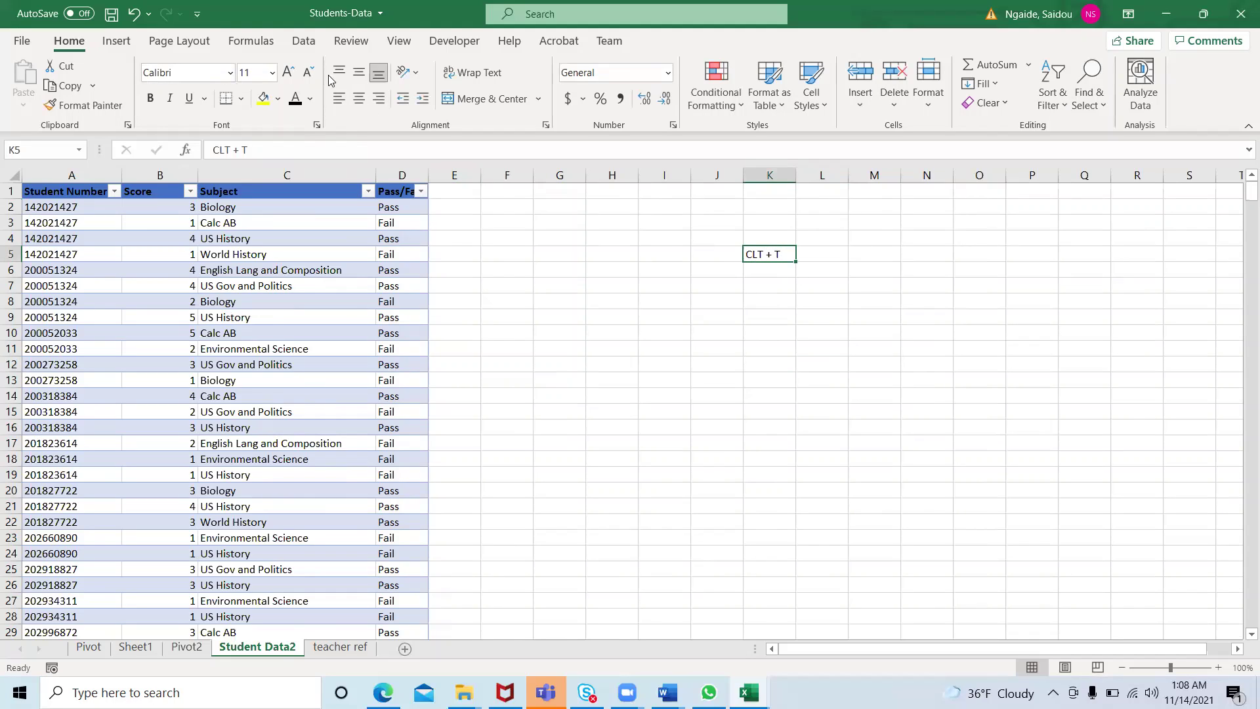
{"action": "left_click", "coordinate": [153, 99]}
Add a new record in row 643, directly below the student table, with subject "AP Bio" and score 5
{"action": "left_click", "coordinate": [78, 209]}
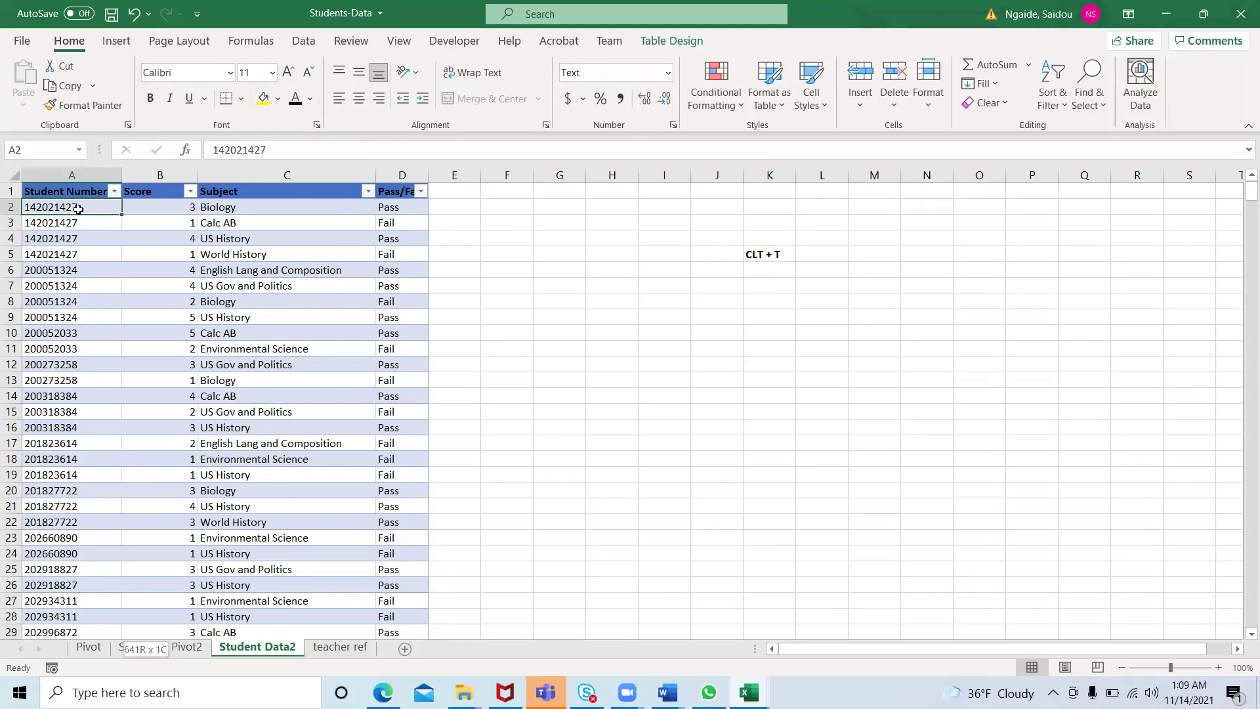
{"action": "key", "text": "ctrl+shift+Down"}
{"action": "scroll", "coordinate": [86, 430], "scroll_direction": "down", "scroll_amount": 9}
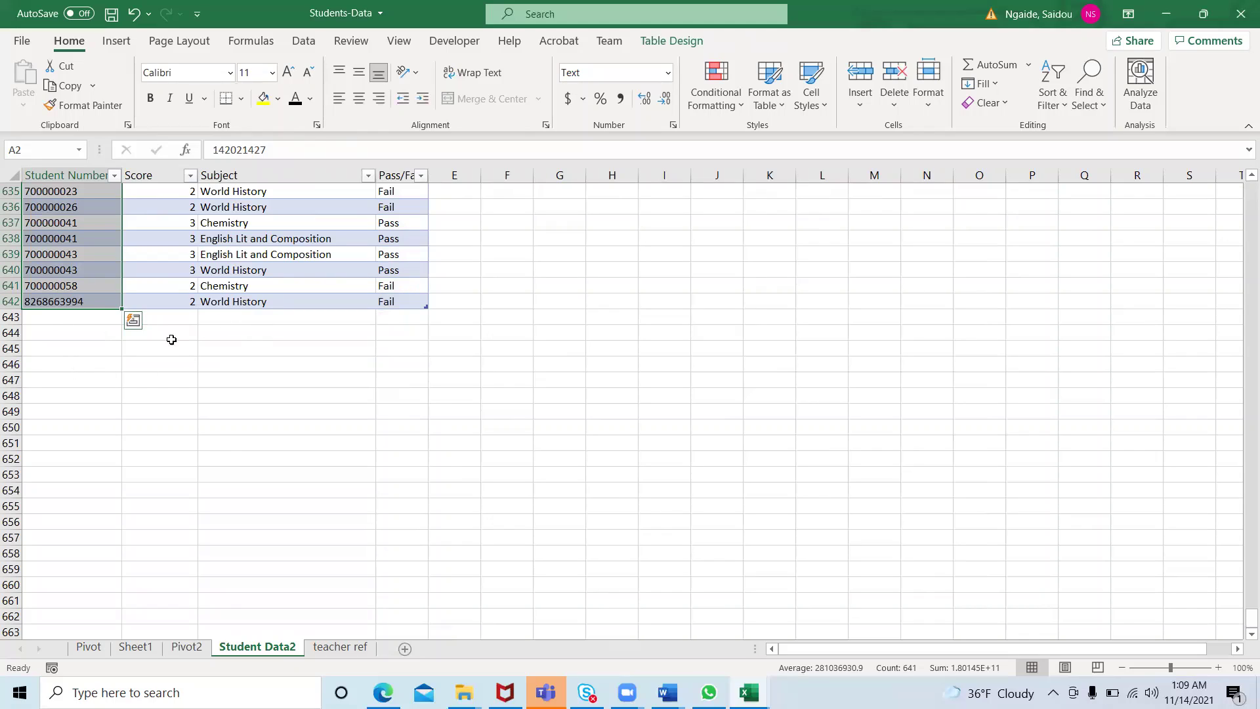
{"action": "left_click", "coordinate": [225, 316]}
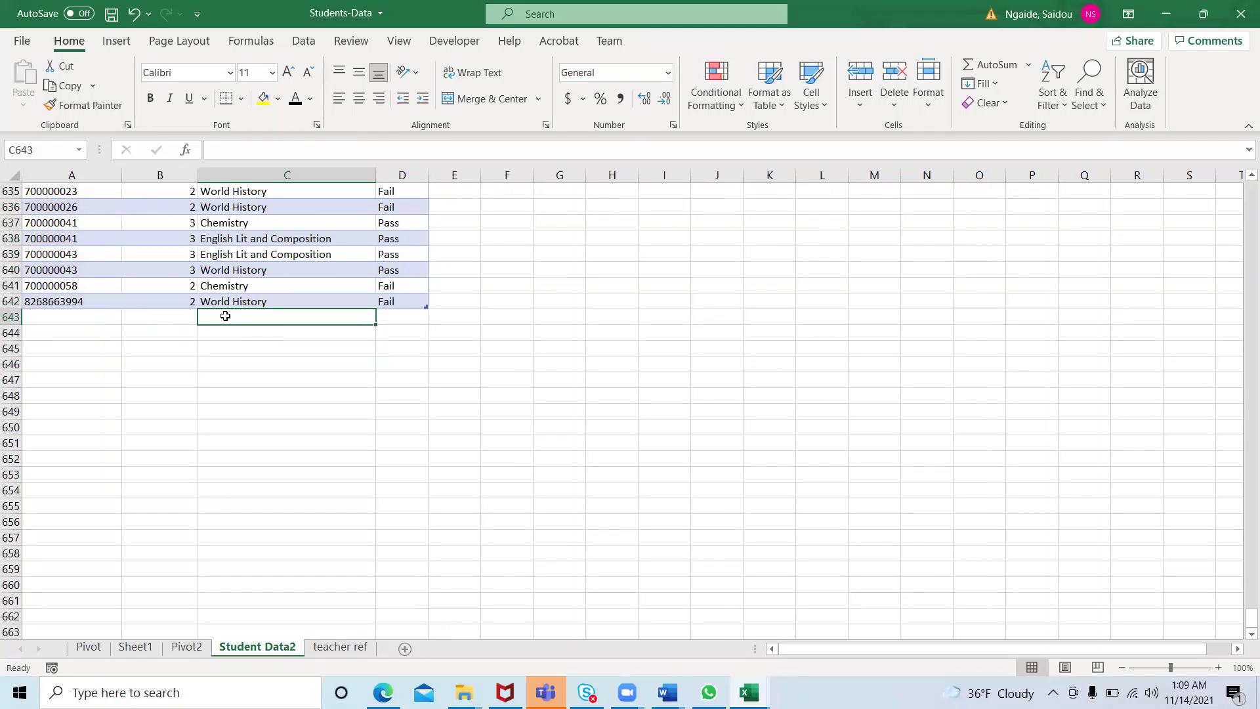
{"action": "type", "text": "AP"}
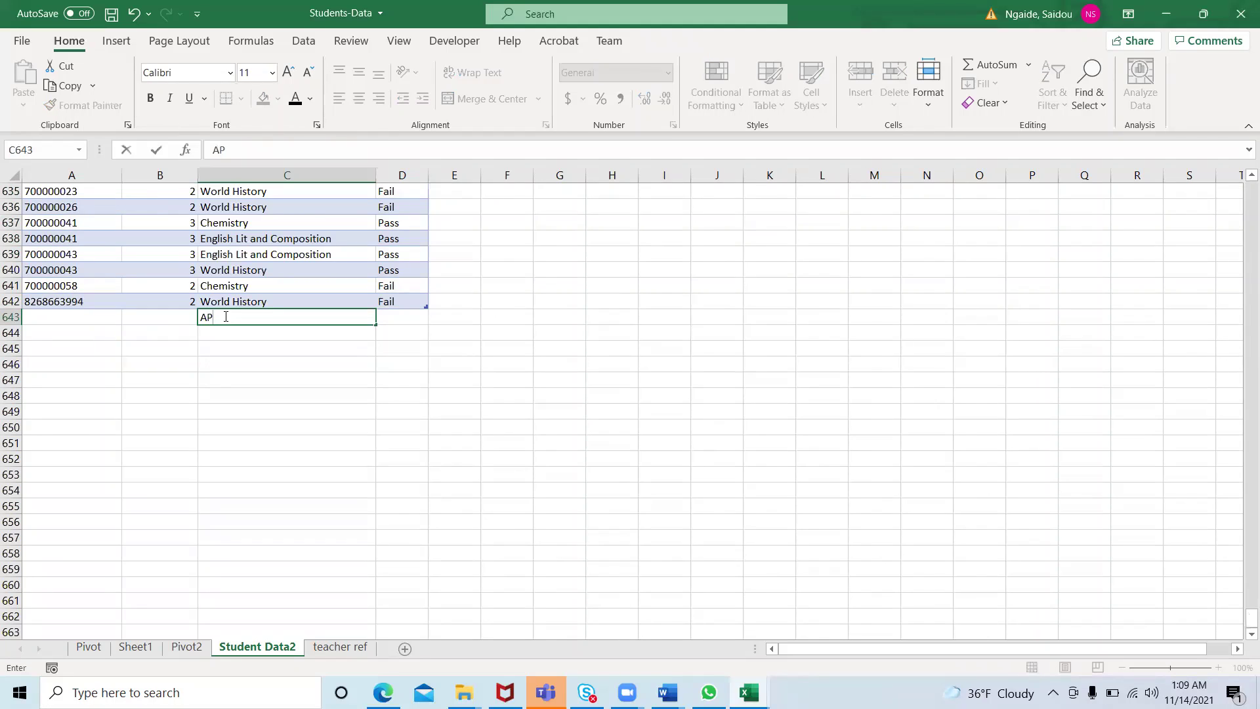
{"action": "type", "text": " Bio"}
{"action": "left_click", "coordinate": [174, 320]}
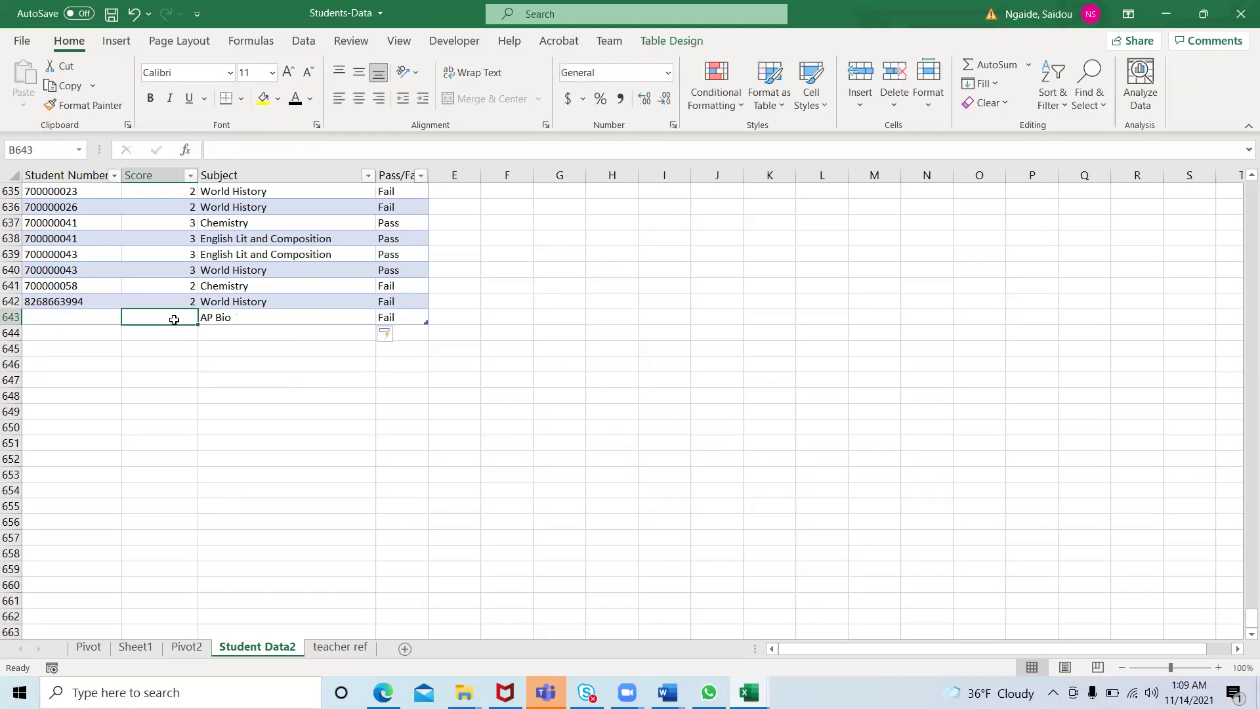
{"action": "type", "text": "5"}
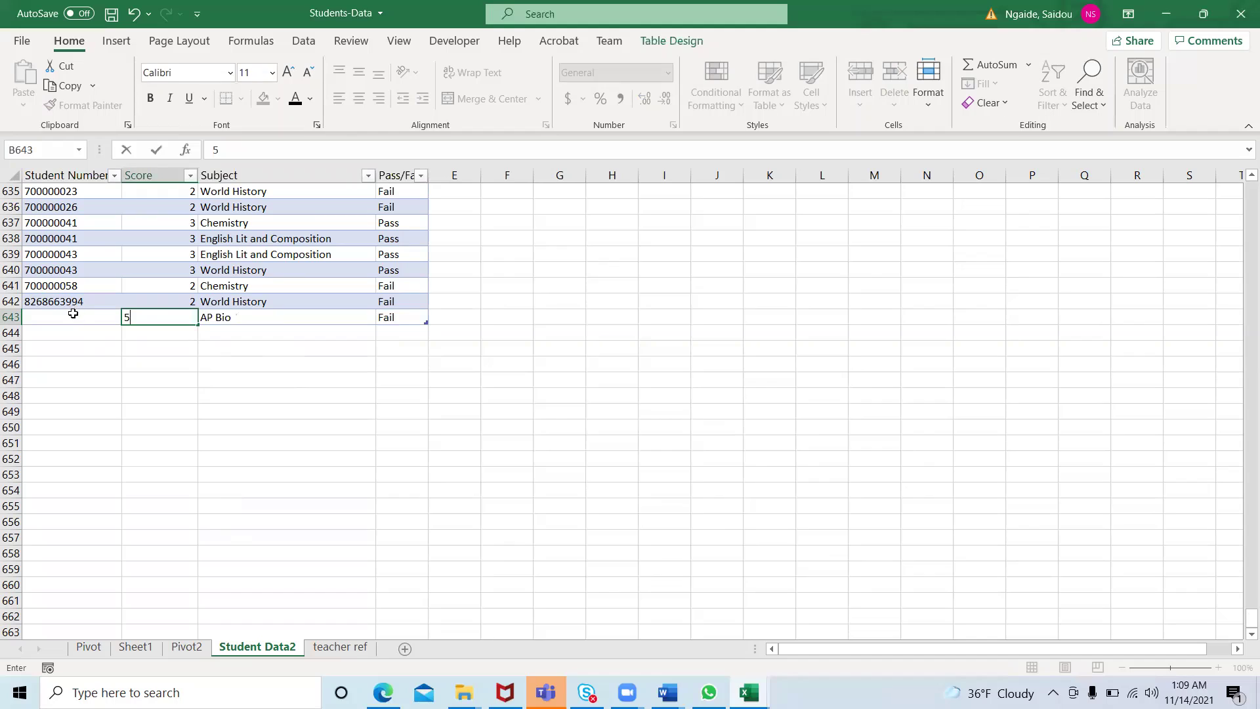
Copy the student number from row 642 into the new AP Bio row and change its last digit to 5
{"action": "left_click", "coordinate": [73, 314]}
{"action": "left_click", "coordinate": [75, 299]}
{"action": "key", "text": "ctrl+c"}
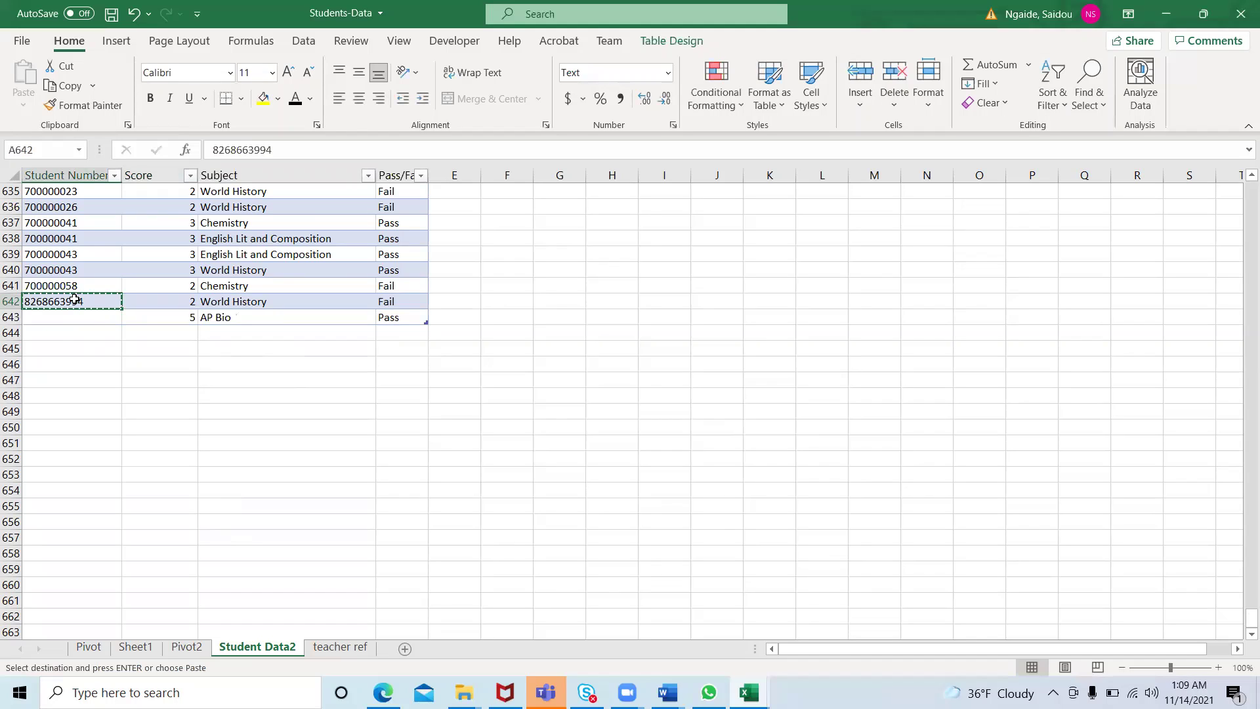
{"action": "left_click", "coordinate": [58, 320]}
{"action": "key", "text": "ctrl+v"}
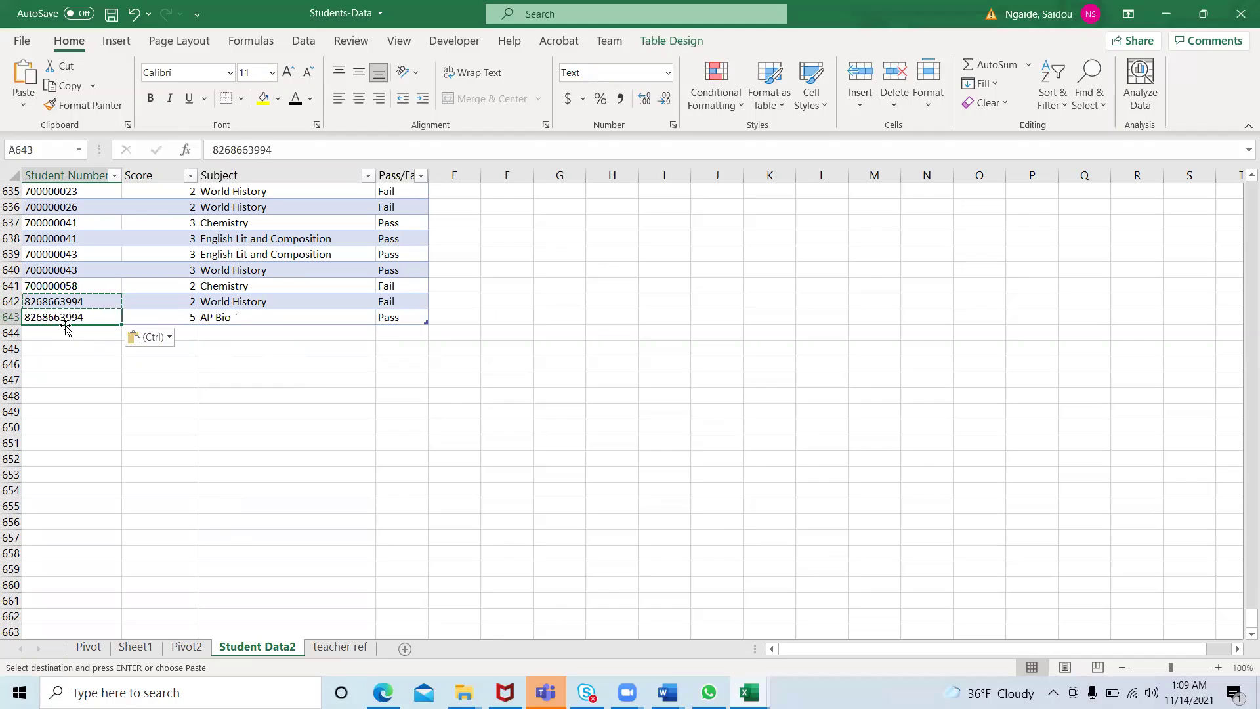
{"action": "double_click", "coordinate": [93, 316]}
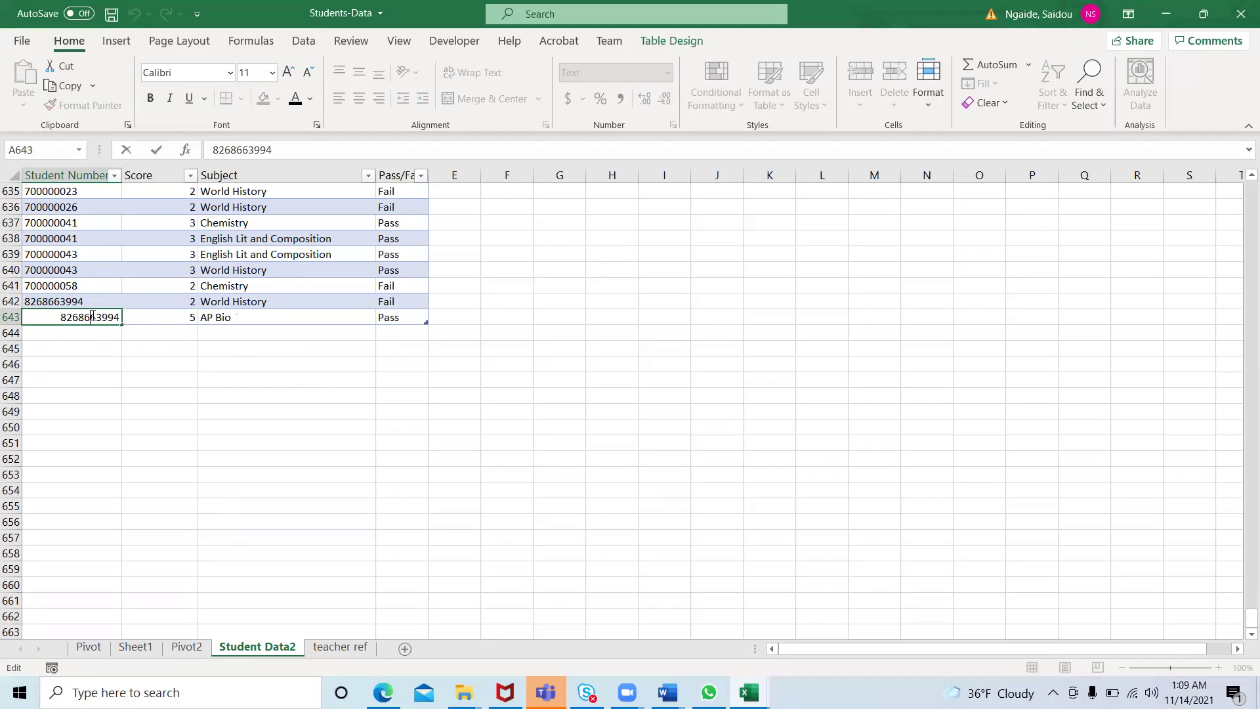
{"action": "key", "text": "BackSpace"}
{"action": "type", "text": "5"}
{"action": "left_click", "coordinate": [220, 377]}
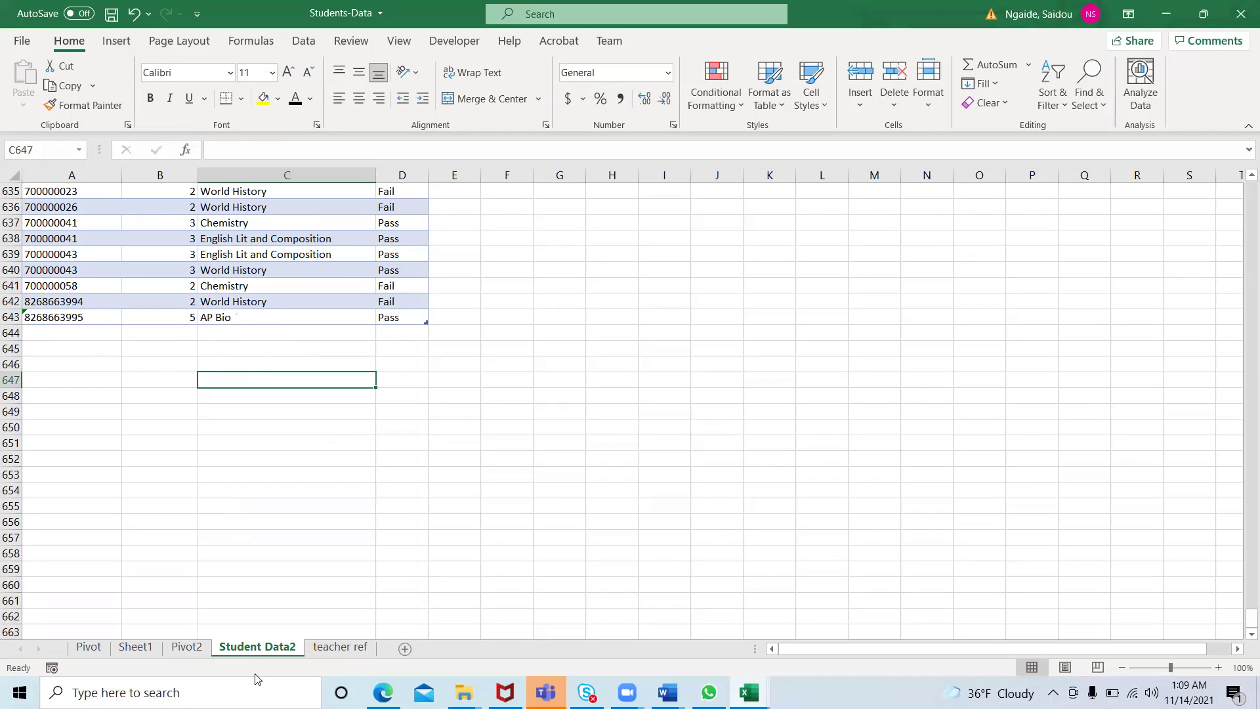
Change the Score filter of the pivot table on the Pivot2 sheet to include only 5
{"action": "left_click", "coordinate": [187, 648]}
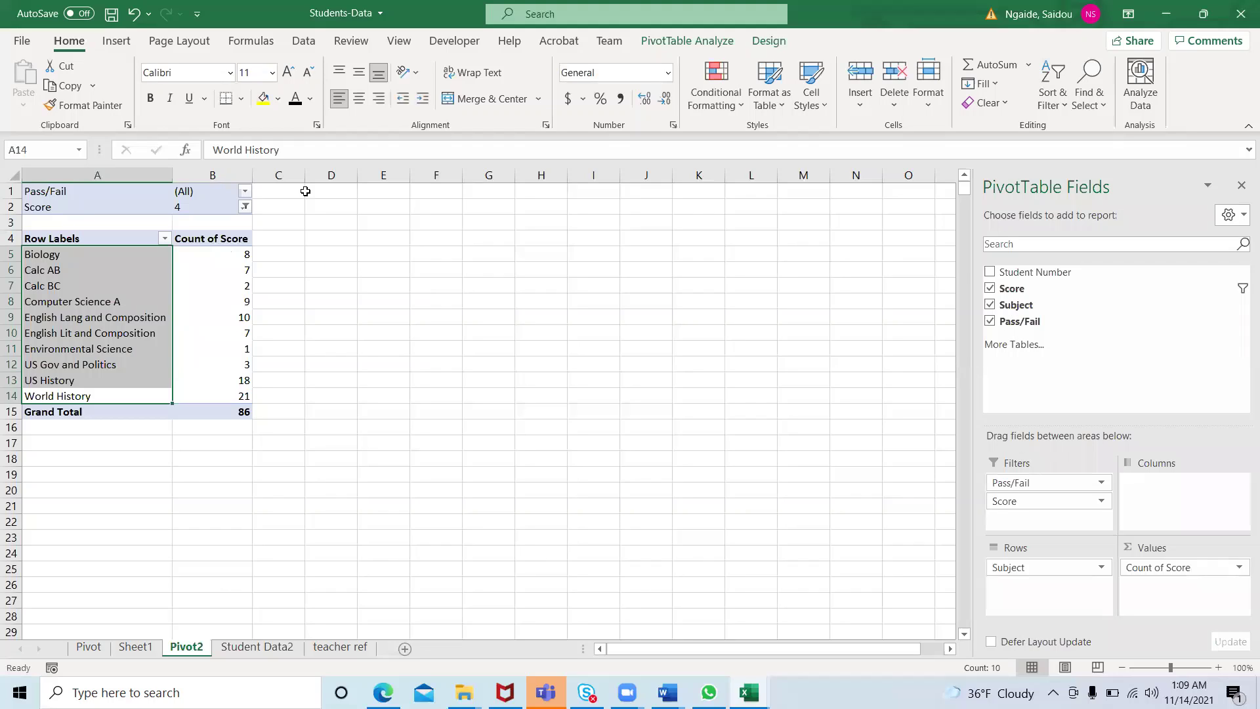
{"action": "left_click", "coordinate": [245, 207]}
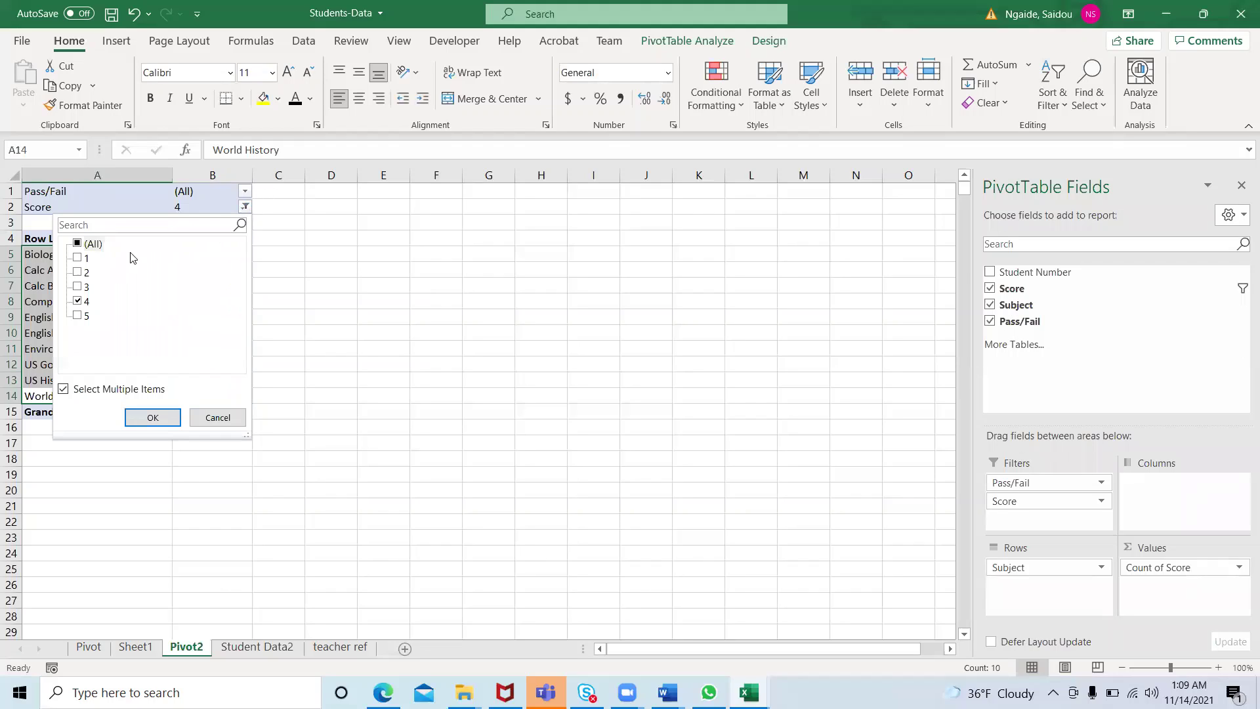
{"action": "left_click", "coordinate": [78, 301]}
{"action": "left_click", "coordinate": [78, 316]}
{"action": "left_click", "coordinate": [153, 418]}
{"action": "left_click", "coordinate": [420, 327]}
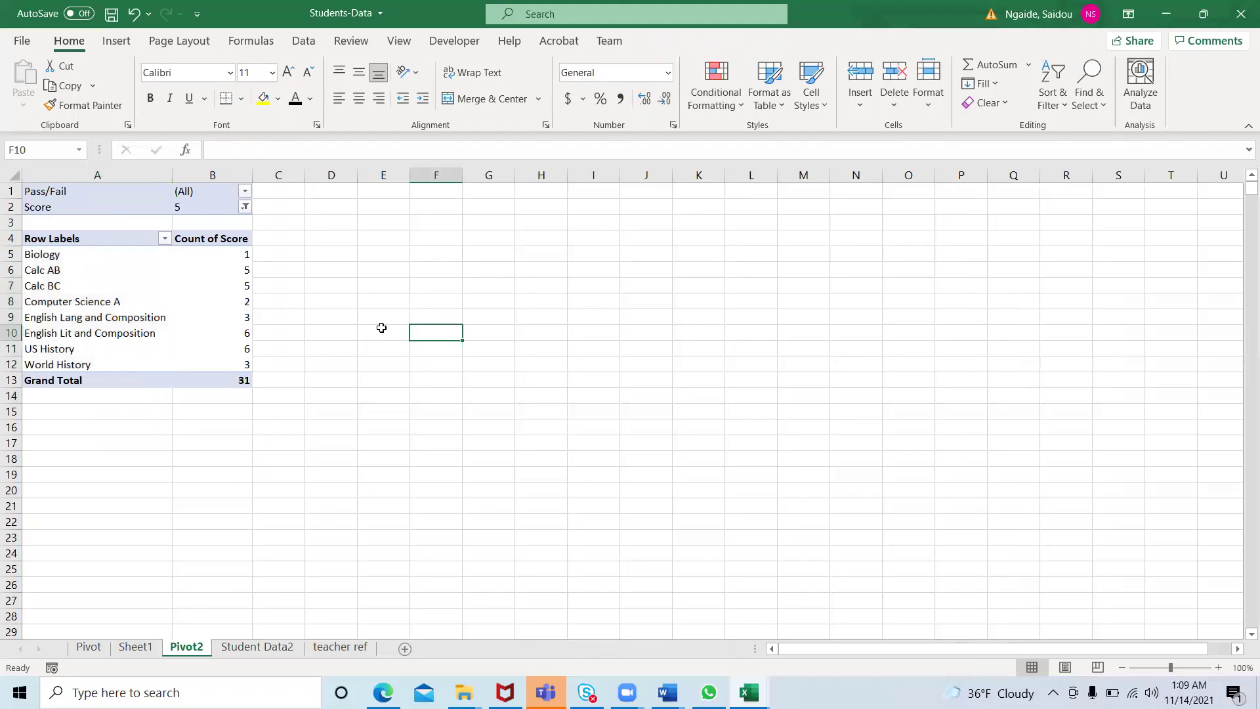
Refresh the pivot table to bring in the record added to the source table
{"action": "left_click", "coordinate": [89, 300]}
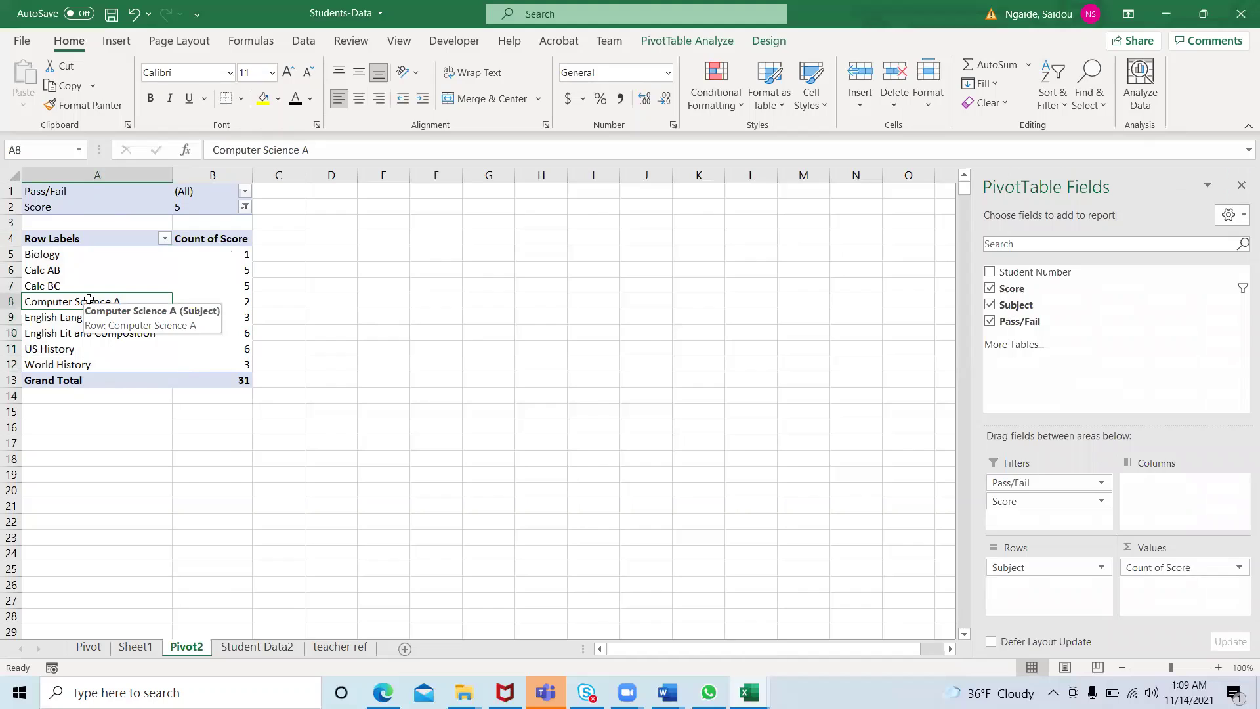
{"action": "right_click", "coordinate": [89, 301]}
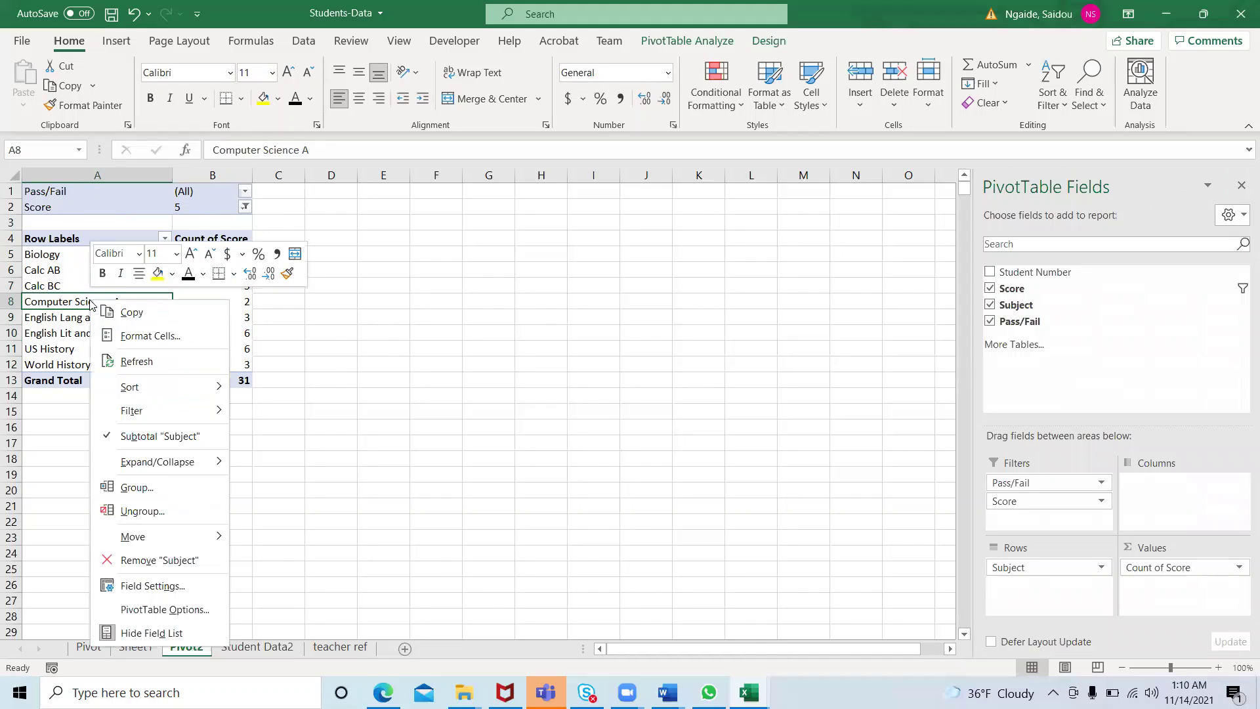
{"action": "left_click", "coordinate": [134, 362]}
{"action": "left_click", "coordinate": [351, 397]}
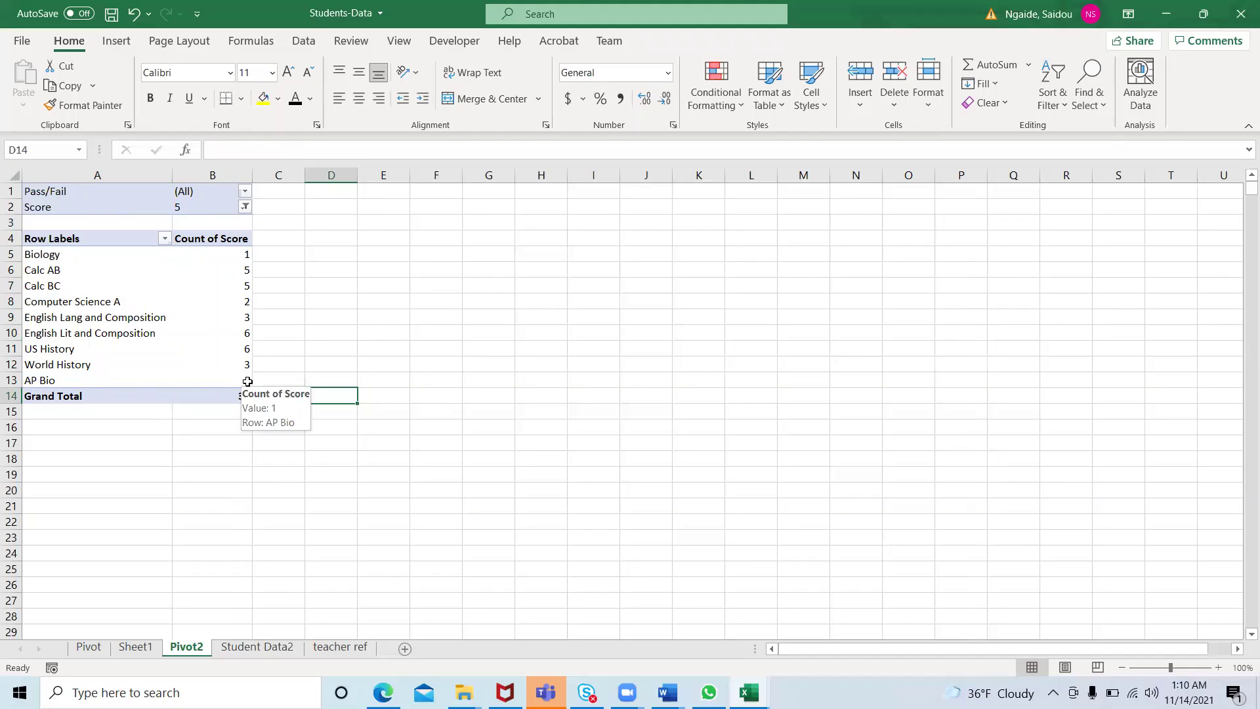
Review the source table on the Student Data2 sheet up to its header row and return to the Pivot2 sheet
{"action": "left_click", "coordinate": [257, 647]}
{"action": "scroll", "coordinate": [300, 325], "scroll_direction": "up", "scroll_amount": 20}
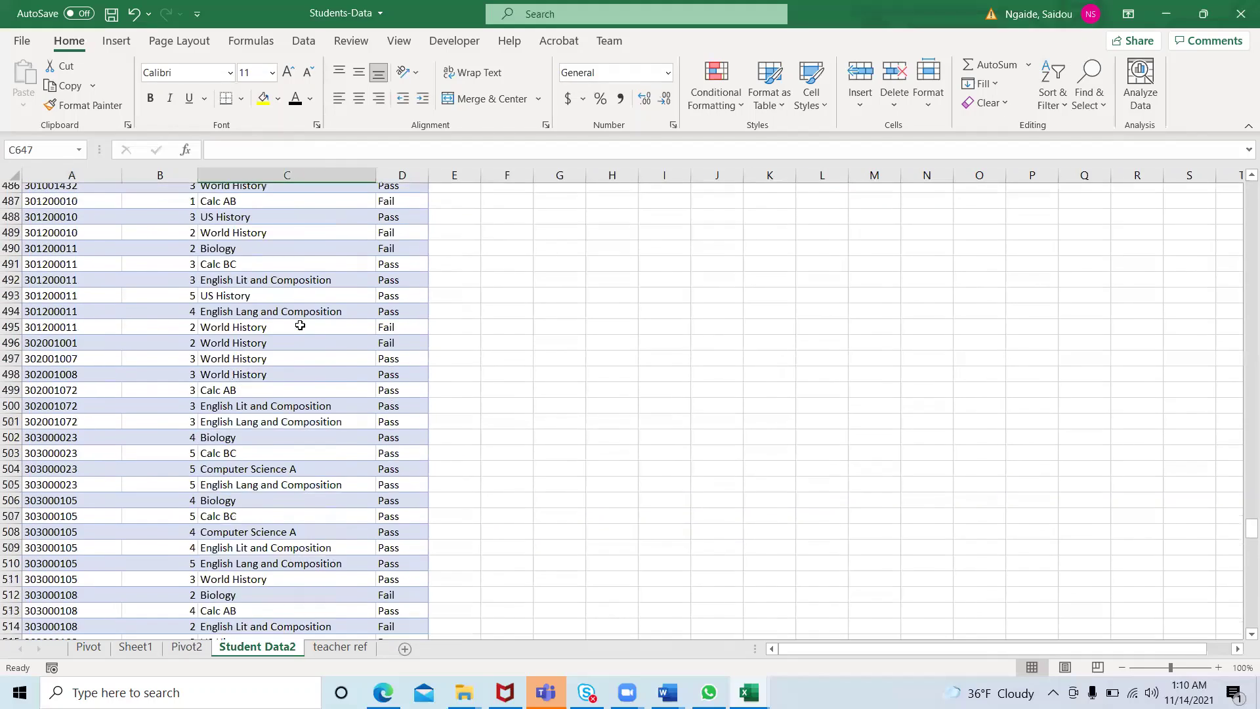
{"action": "scroll", "coordinate": [300, 325], "scroll_direction": "up", "scroll_amount": 14}
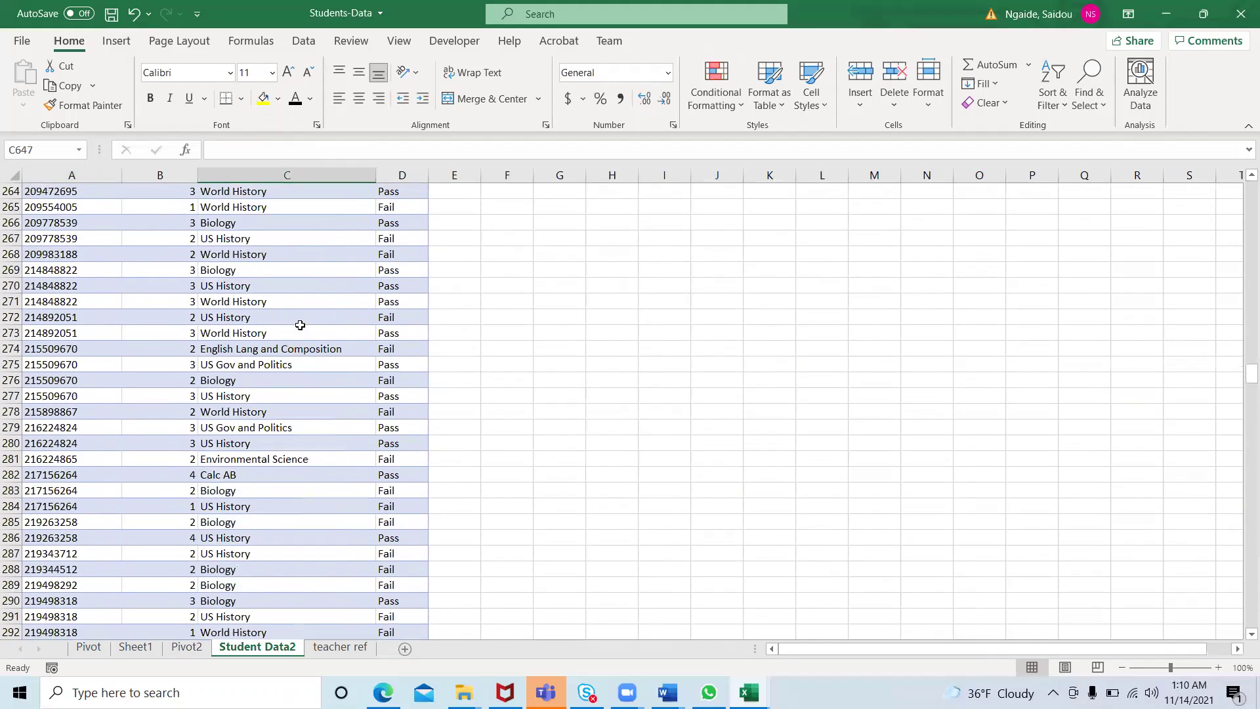
{"action": "scroll", "coordinate": [299, 324], "scroll_direction": "up", "scroll_amount": 20}
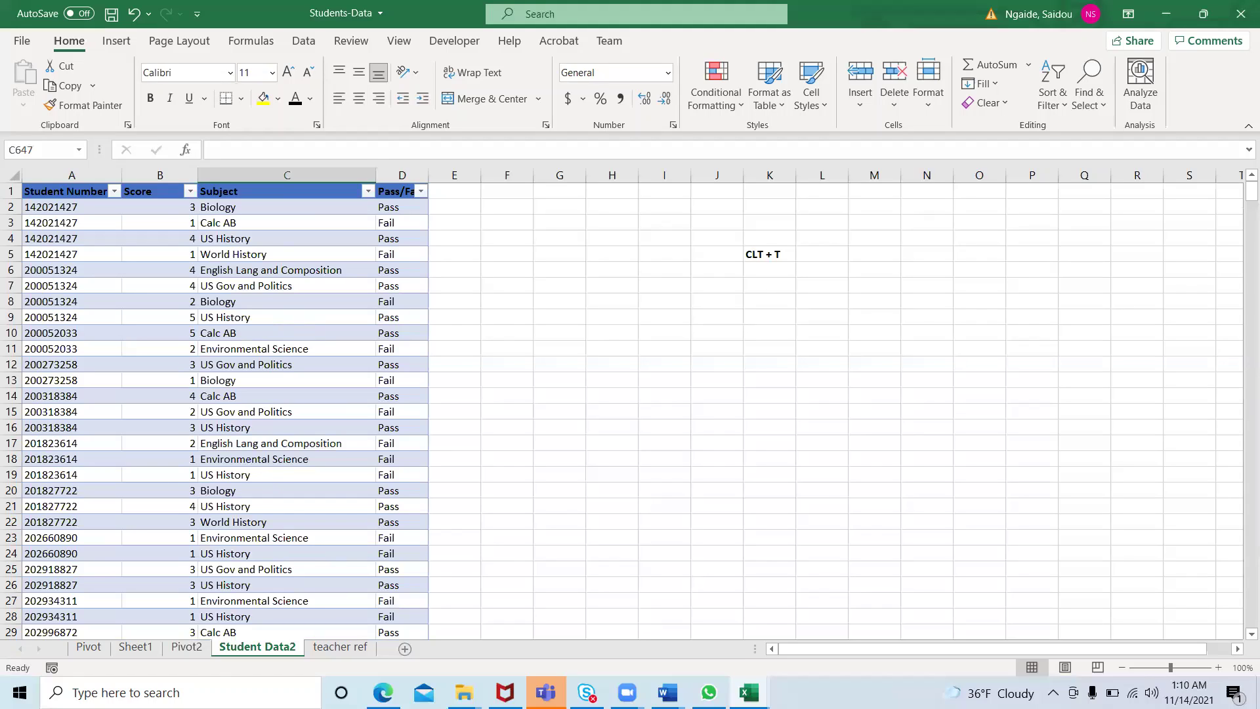
{"action": "left_click", "coordinate": [187, 646]}
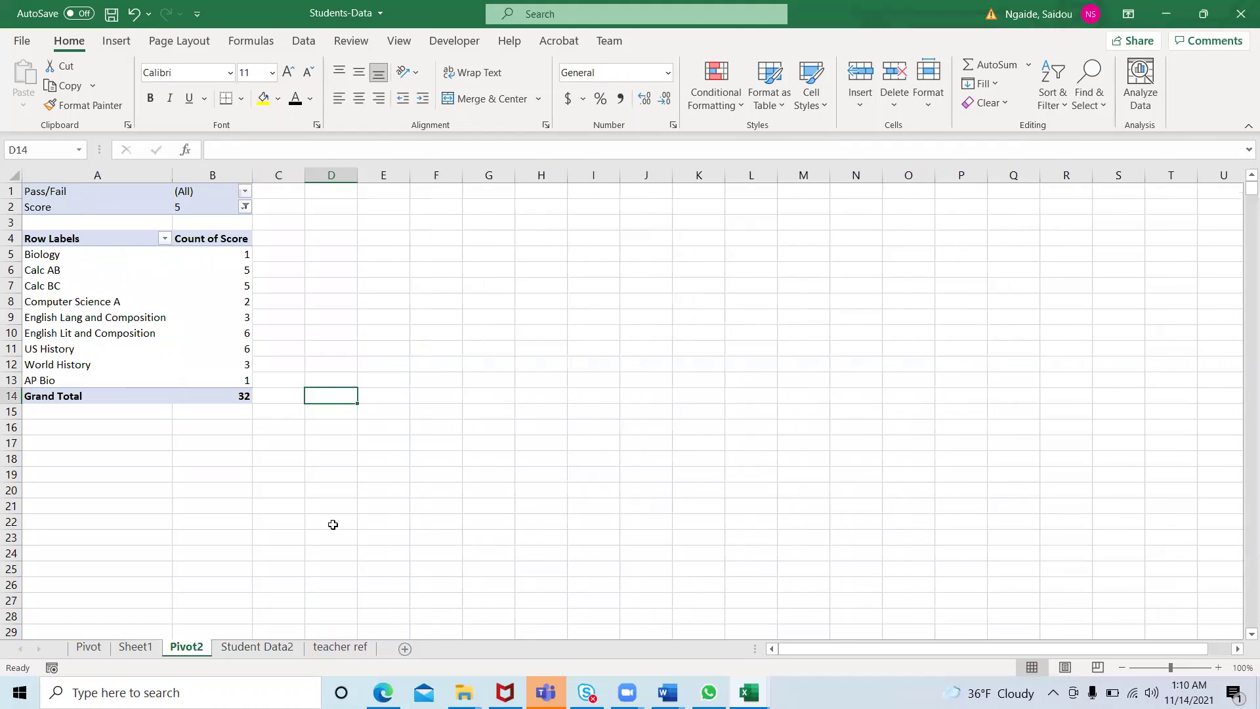